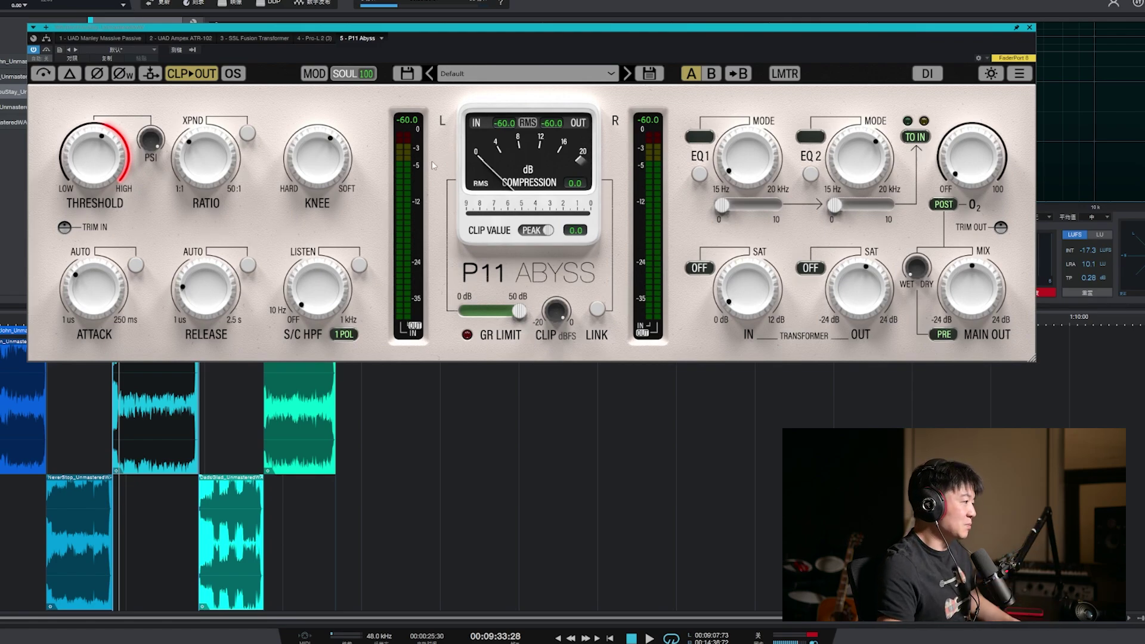
Reposition the P11 Abyss plug-in window and switch the ratio's XPND mode on and off again.
drag(424, 31, 398, 41)
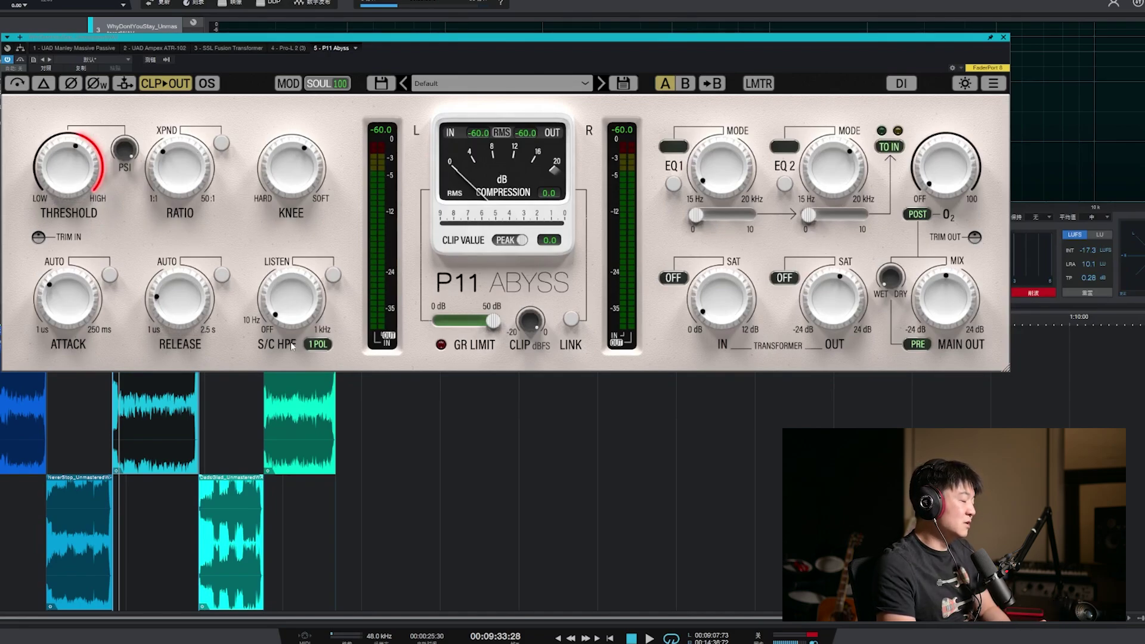
mouse_move(297, 322)
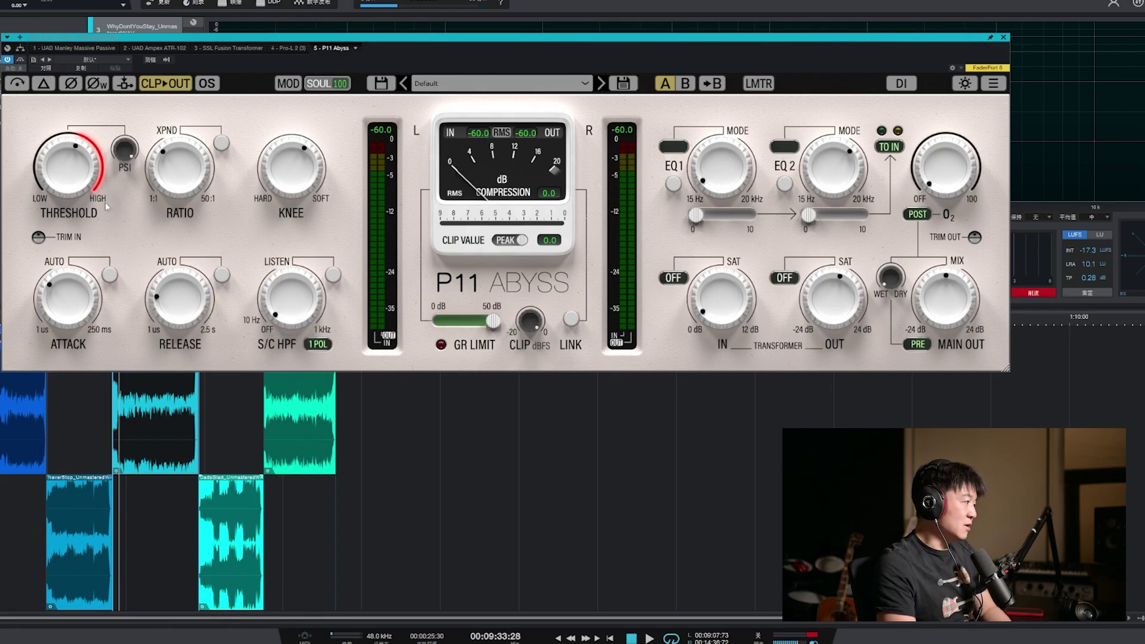
mouse_move(181, 190)
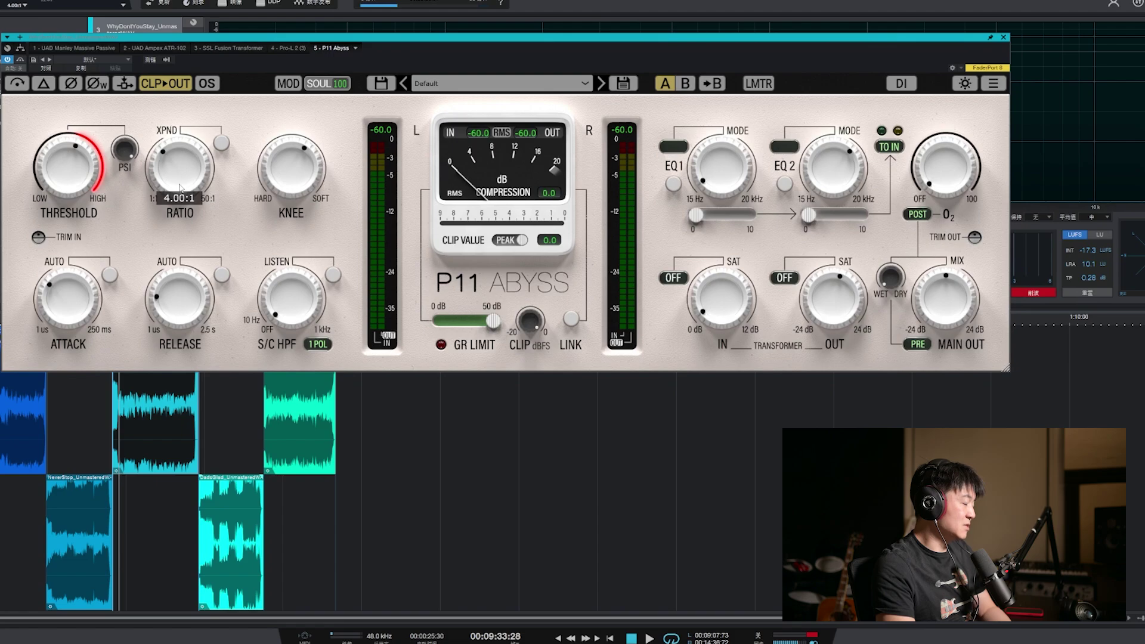
click(221, 143)
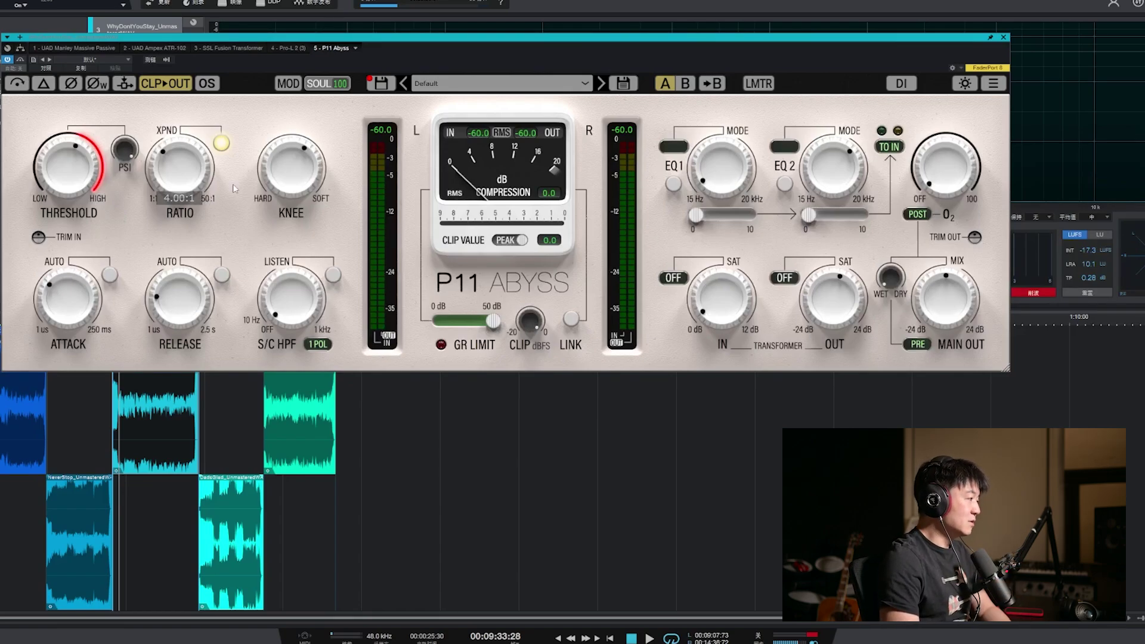
click(222, 142)
Enable AUTO for attack and release, try both knobs in that mode, and return both to manual timing.
click(108, 276)
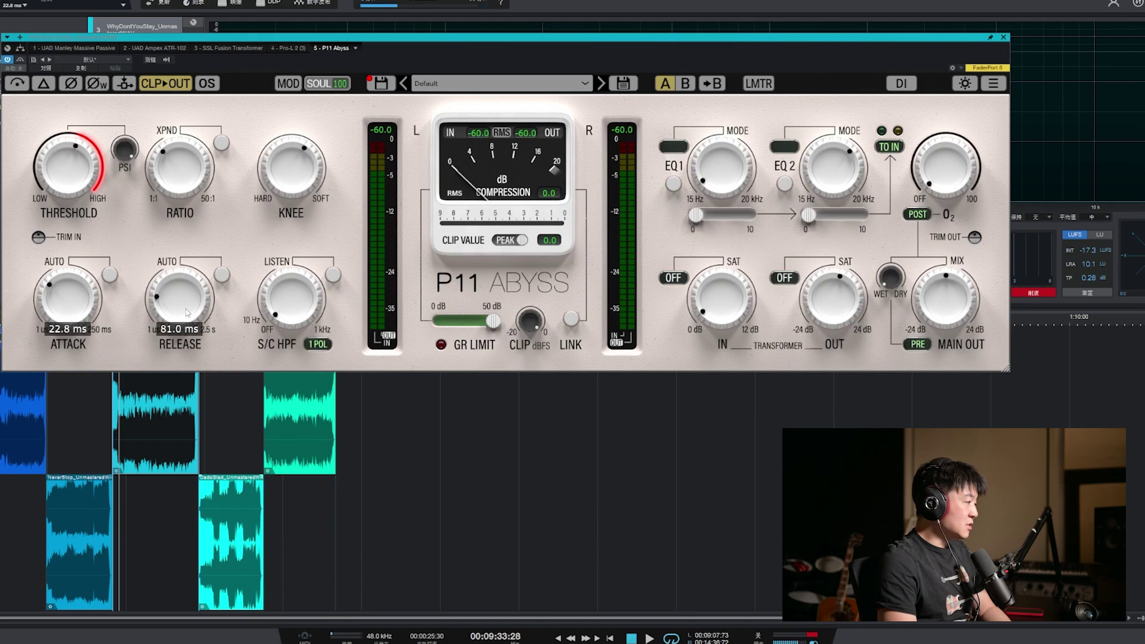
click(221, 275)
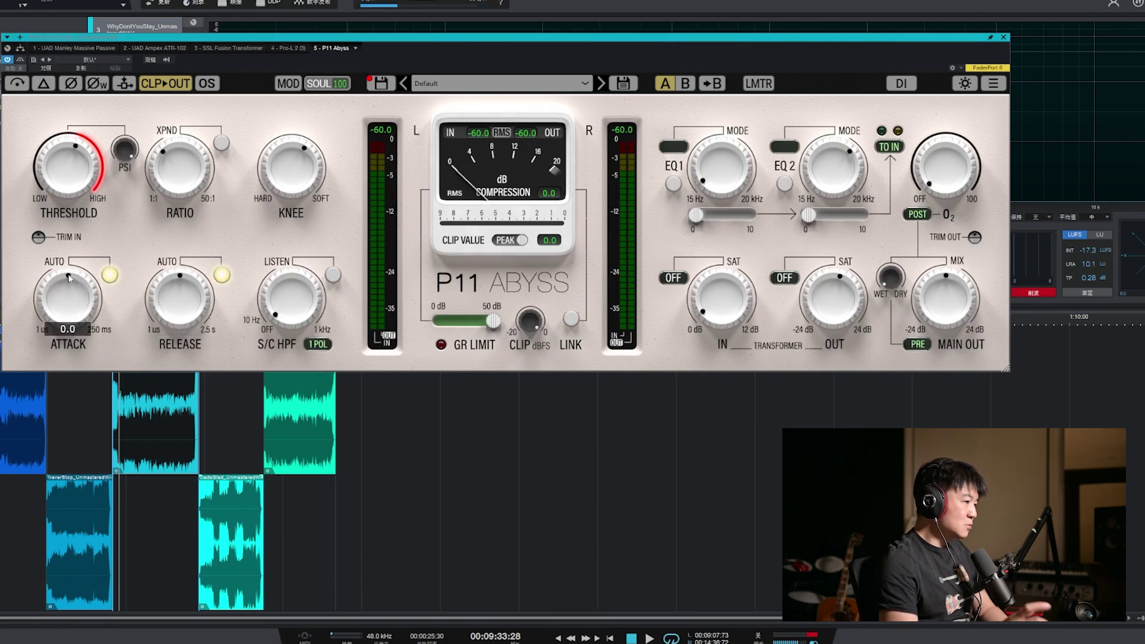
drag(70, 301, 103, 201)
drag(180, 305, 155, 311)
click(108, 278)
click(221, 278)
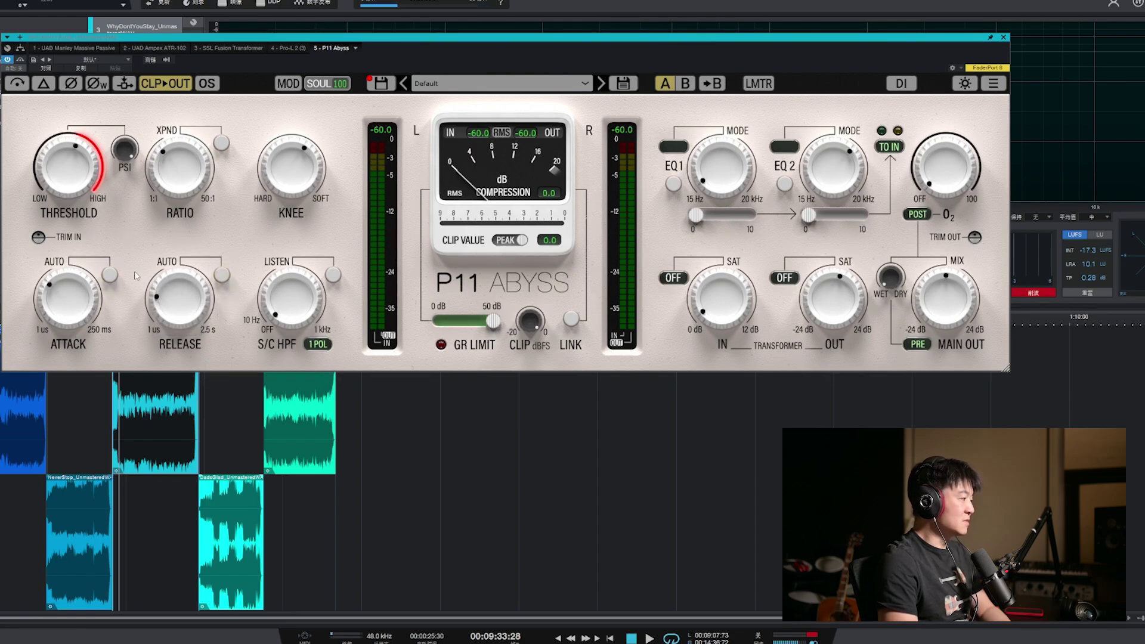
Turn sidechain LISTEN on and off and try the S/C HPF pole switch.
click(334, 283)
click(334, 280)
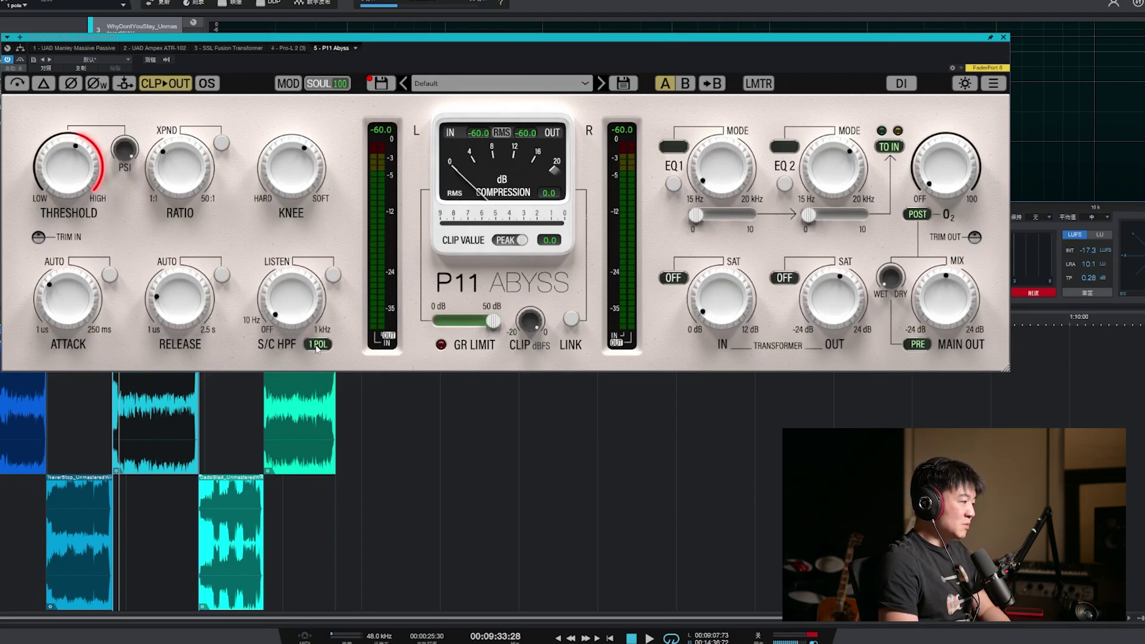
click(316, 345)
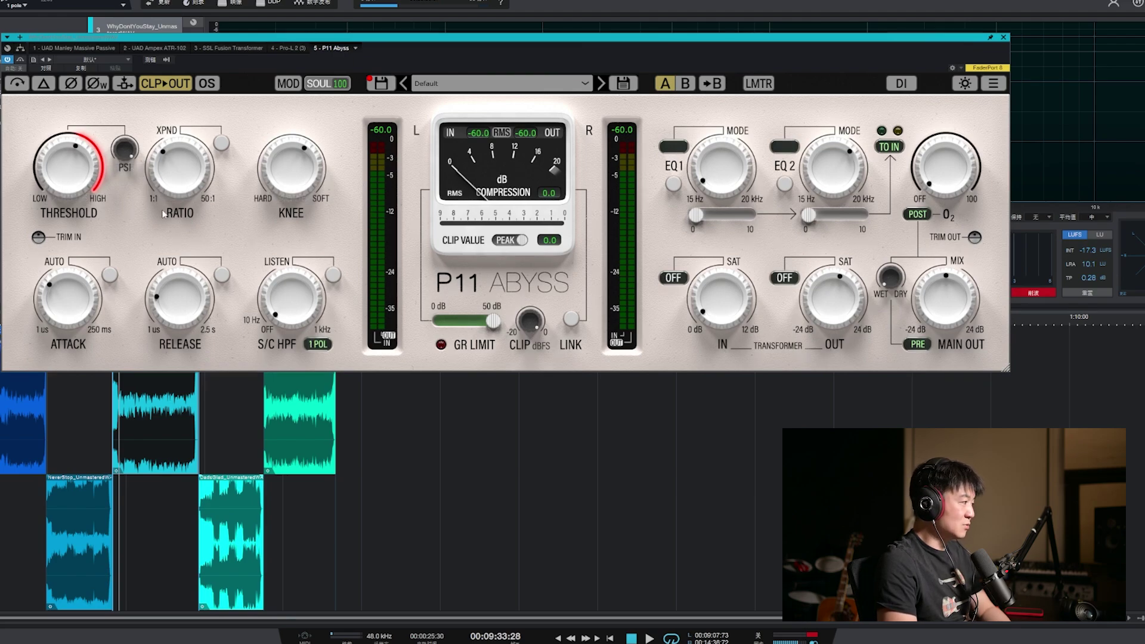
Try different PSI amounts beside the threshold, such as 3.7, 1.8 and 4.4.
drag(126, 150, 135, 220)
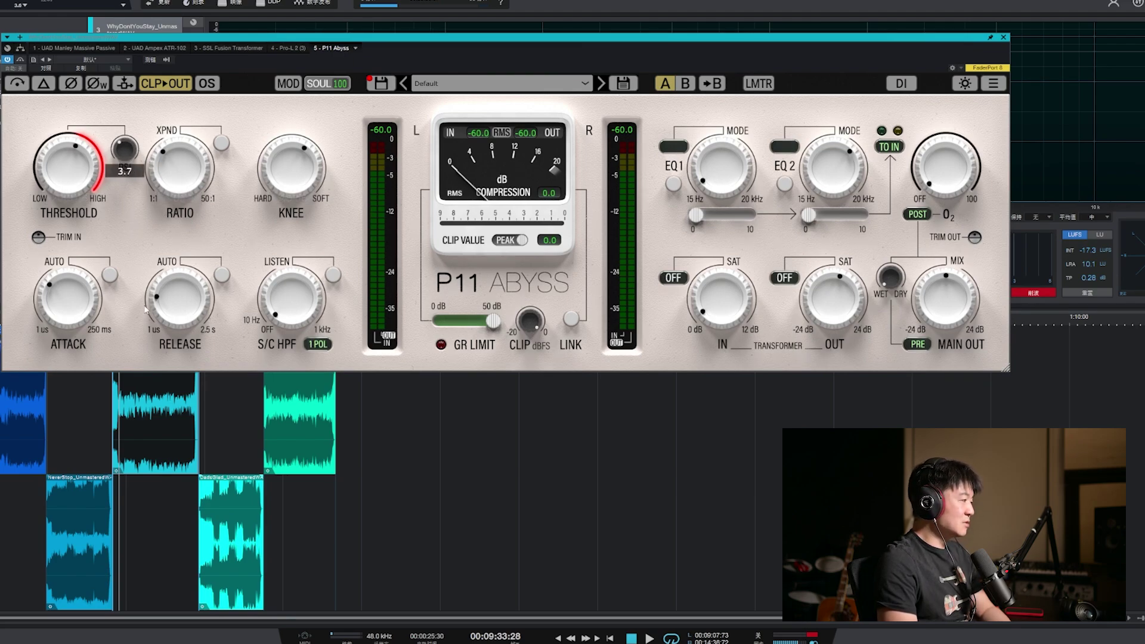
drag(147, 356, 151, 372)
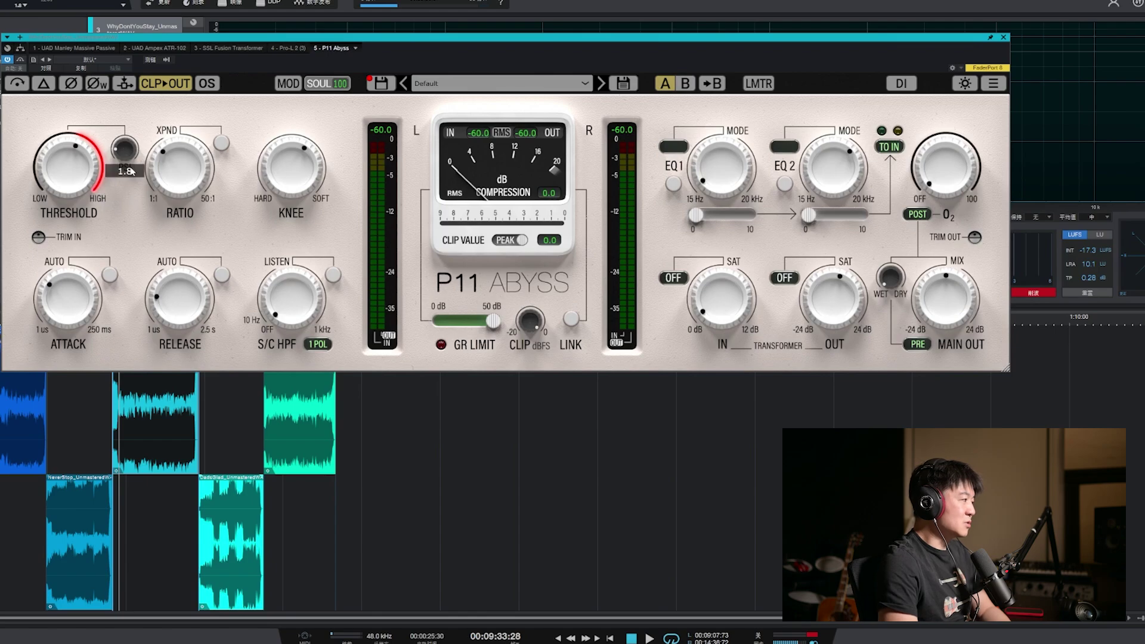
mouse_move(130, 165)
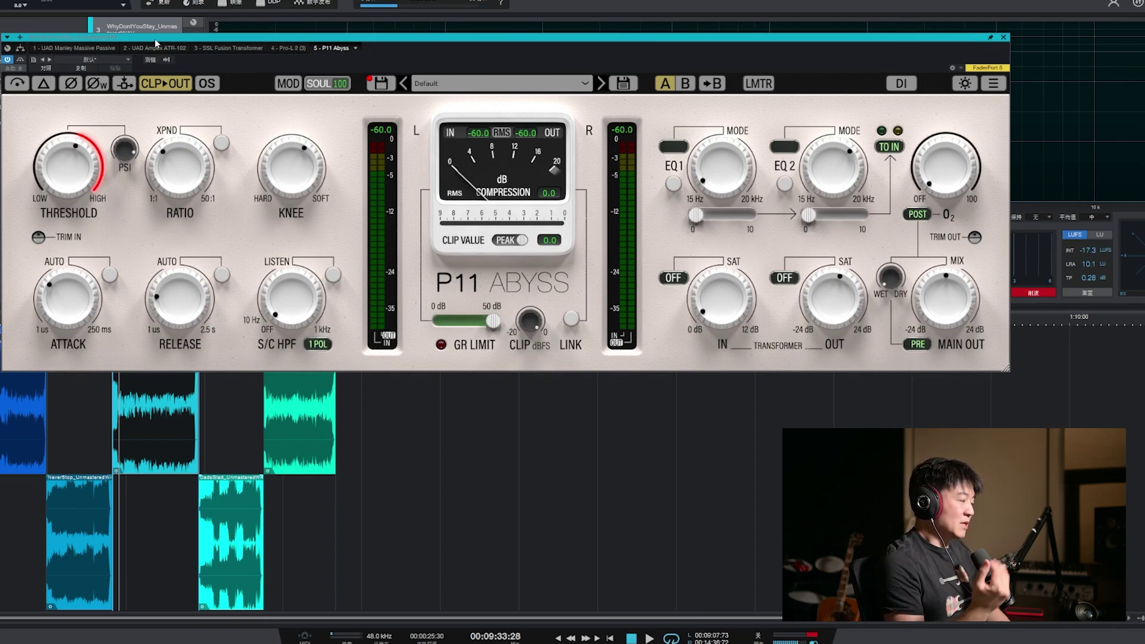
drag(129, 216, 130, 263)
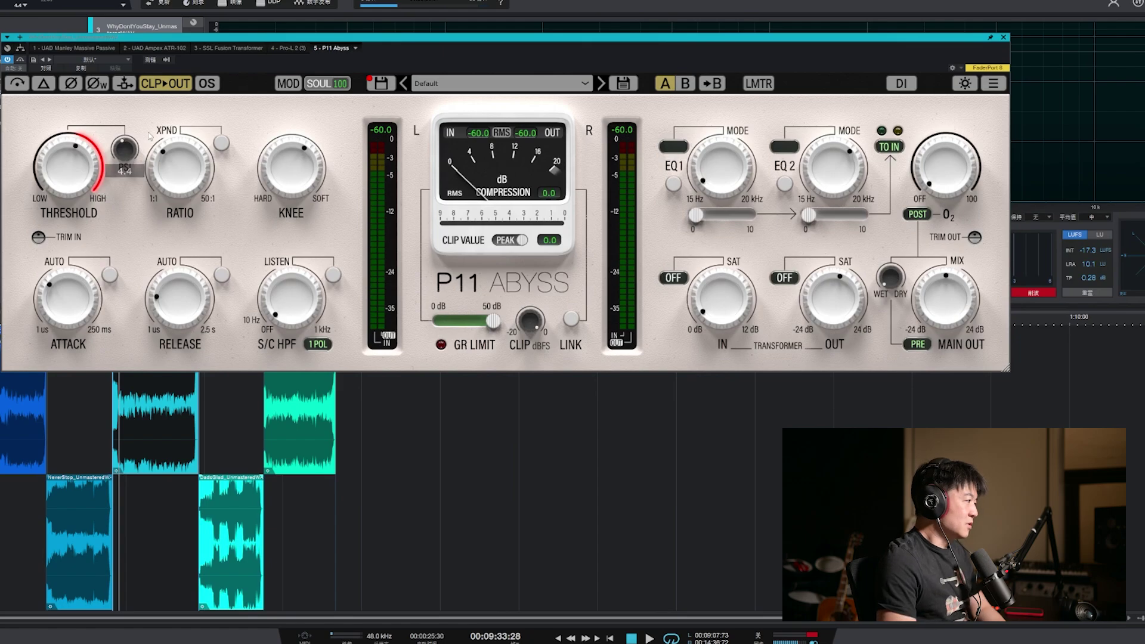
Load the CL 1B VOX preset and the Distressor preset, checking the PSI value of each.
click(434, 84)
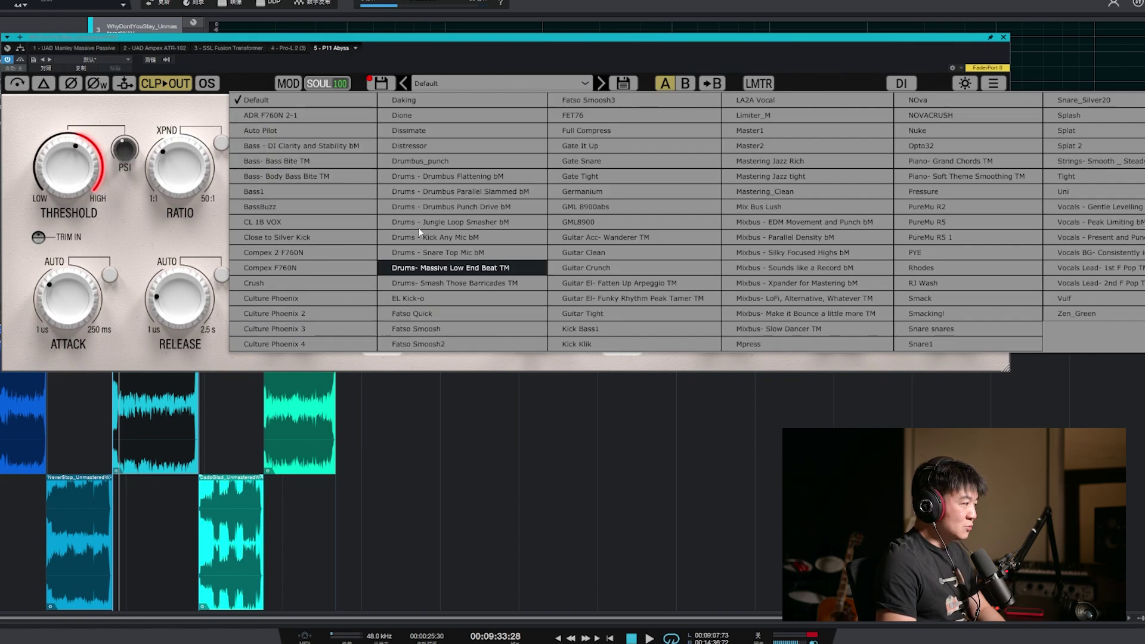
click(262, 229)
mouse_move(187, 180)
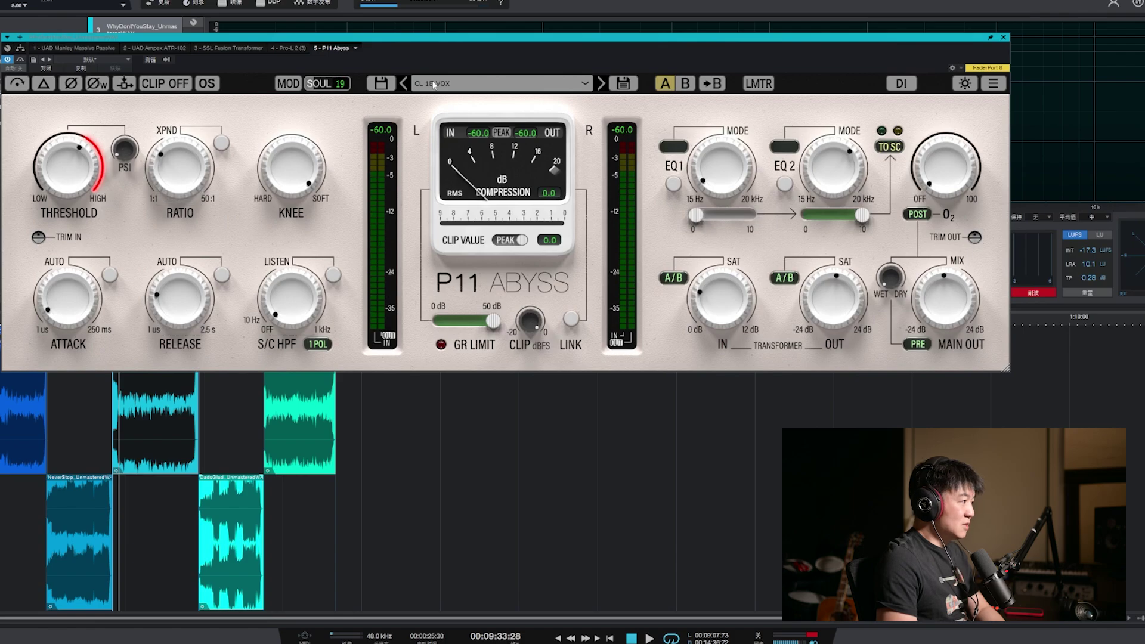
mouse_move(125, 153)
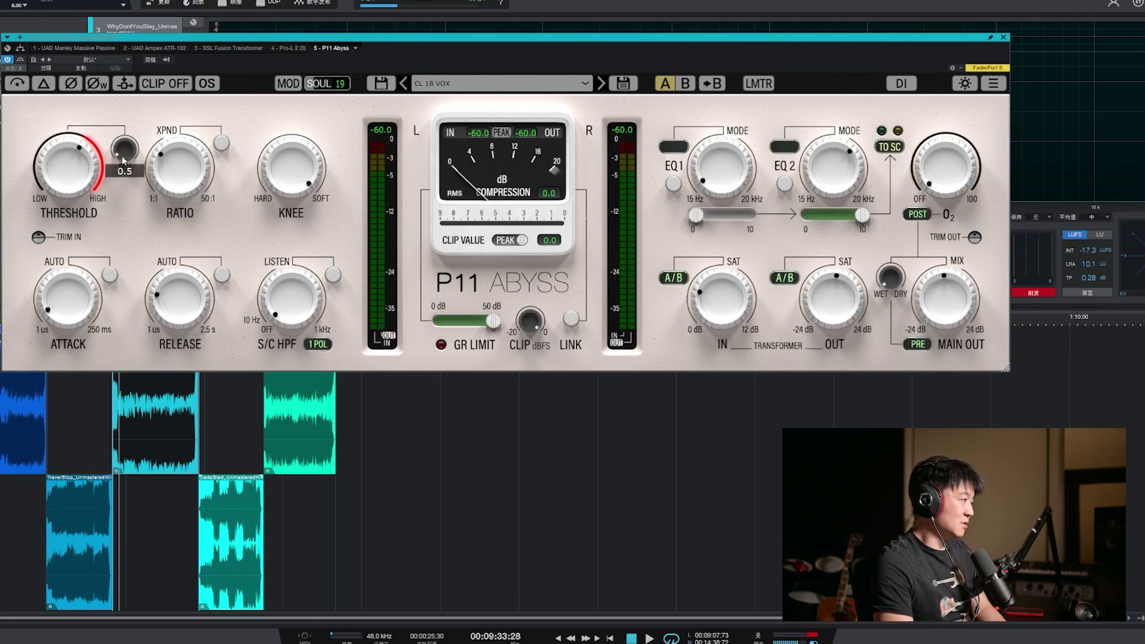
click(441, 82)
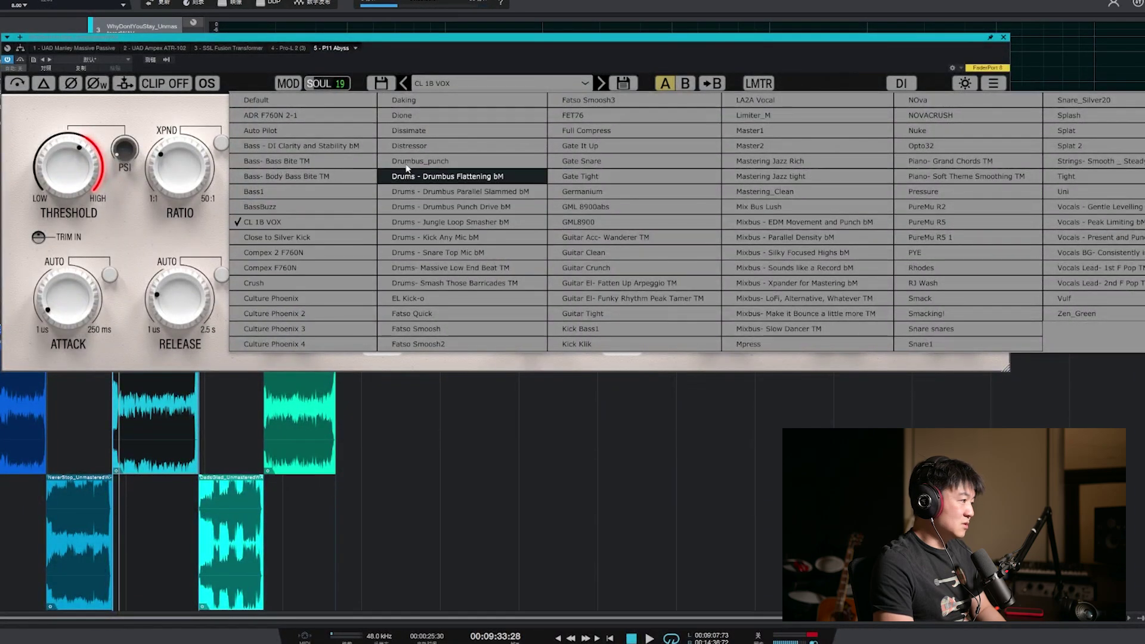
click(409, 146)
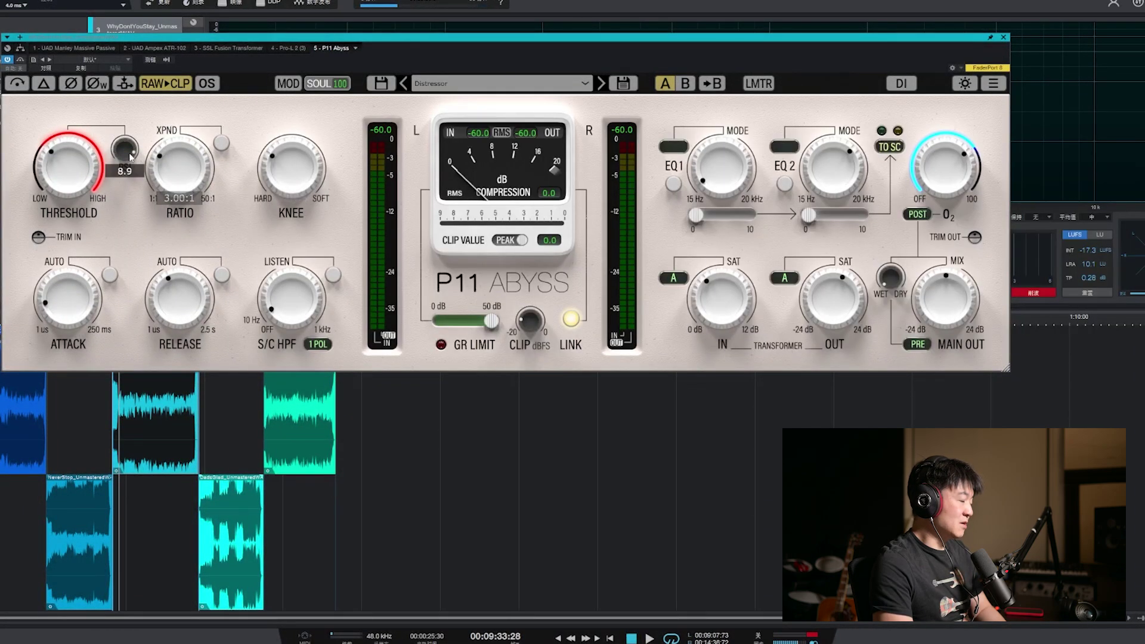
Audition the Fatso Quick, FET76 and Germanium presets one after another to compare their settings.
click(441, 83)
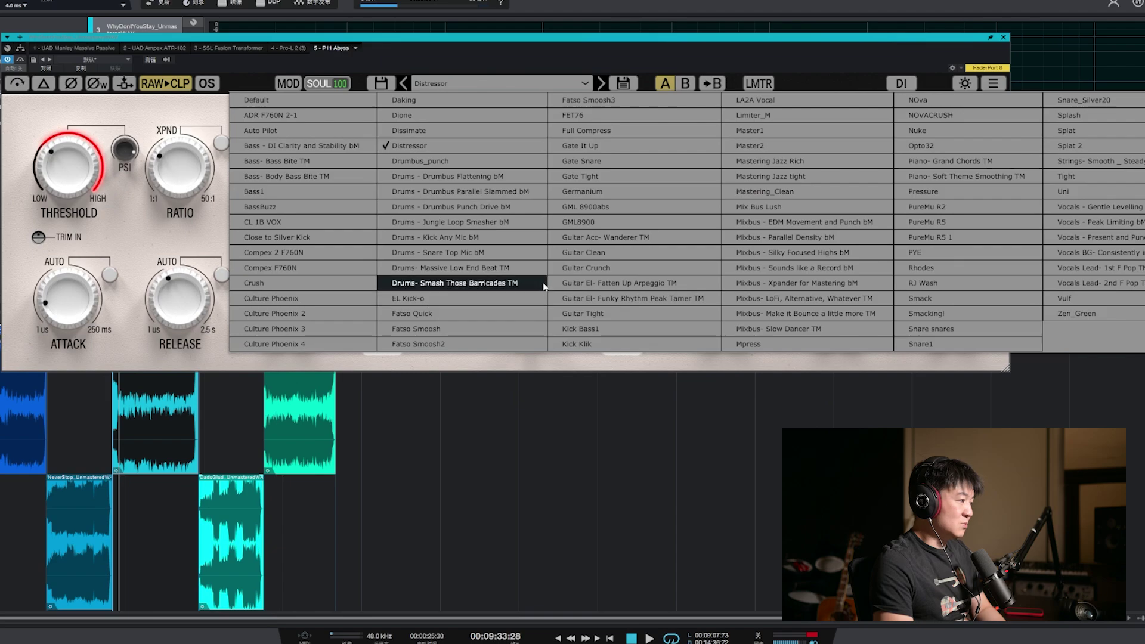
click(417, 314)
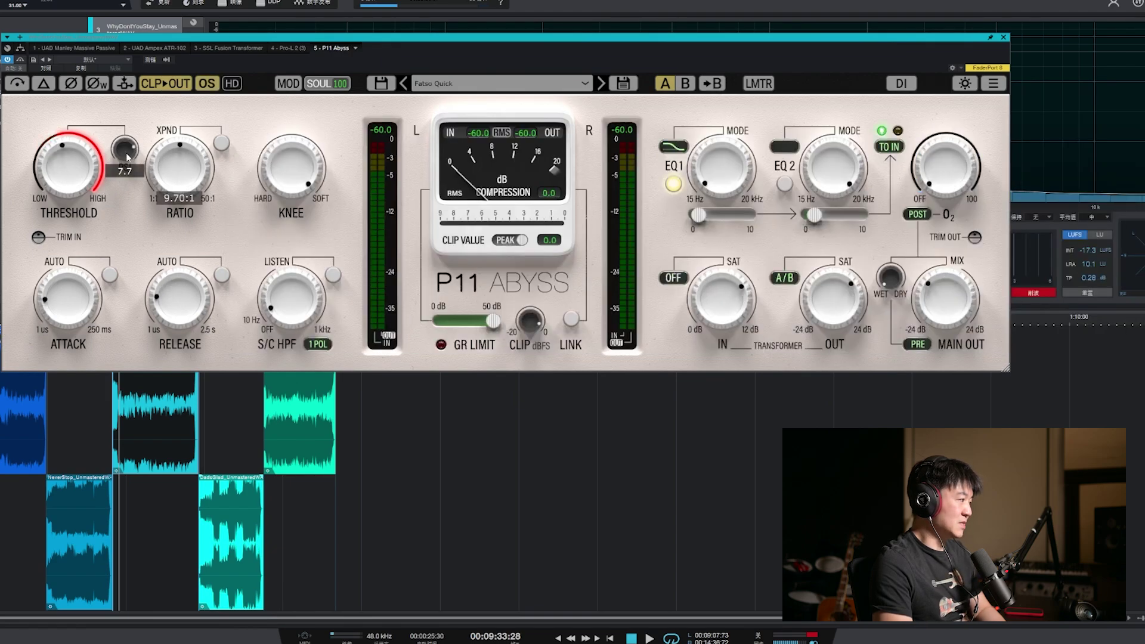
click(439, 84)
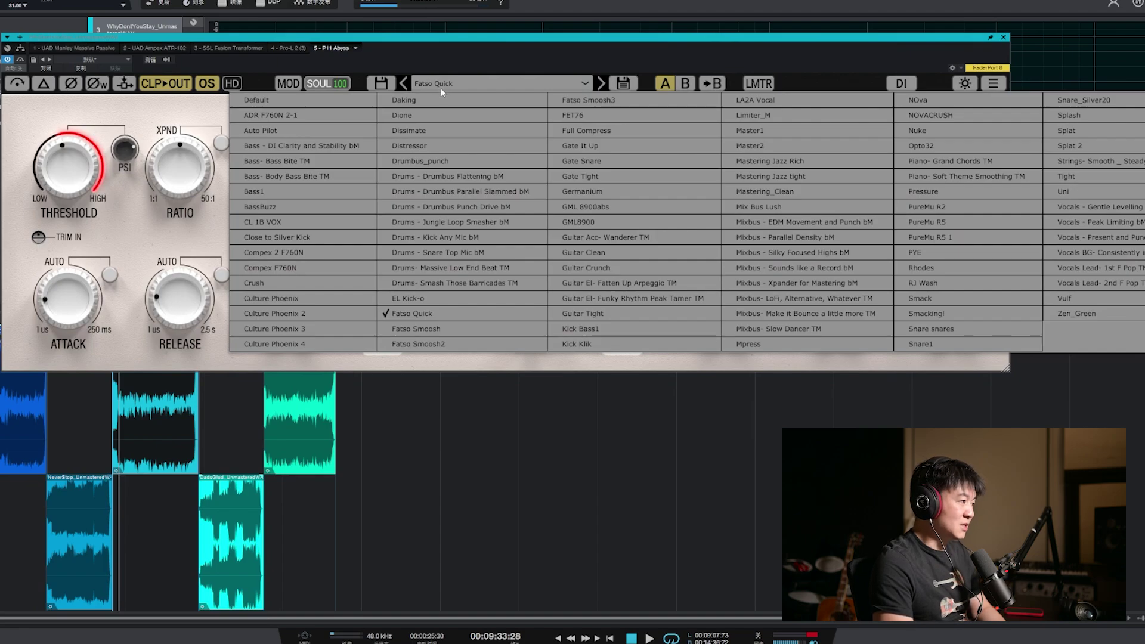
click(570, 115)
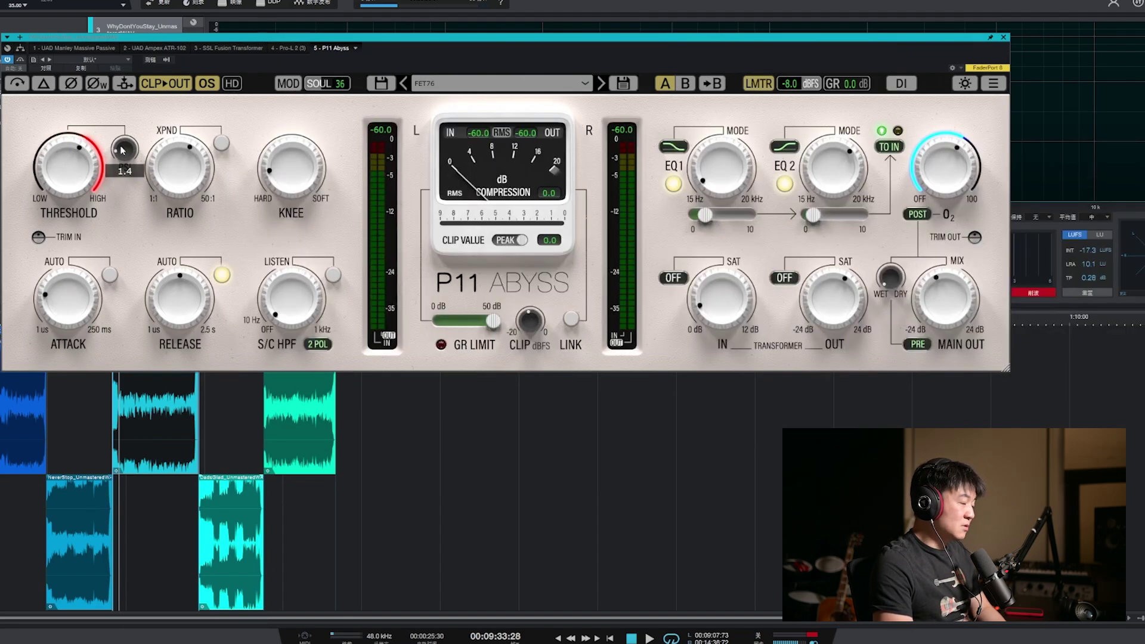
click(427, 84)
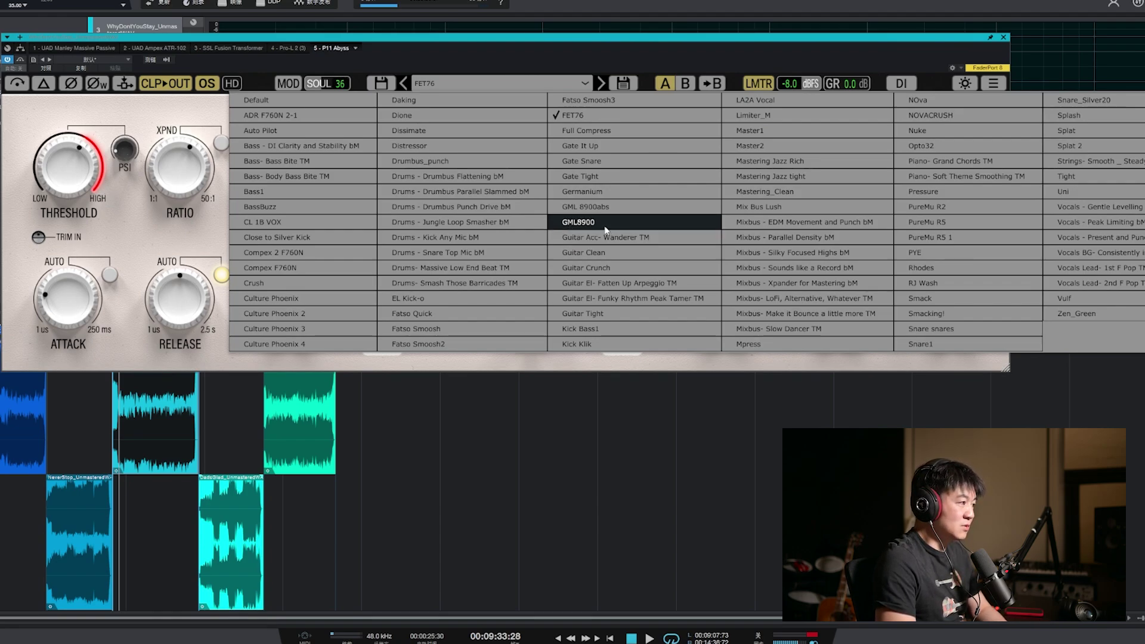
click(588, 194)
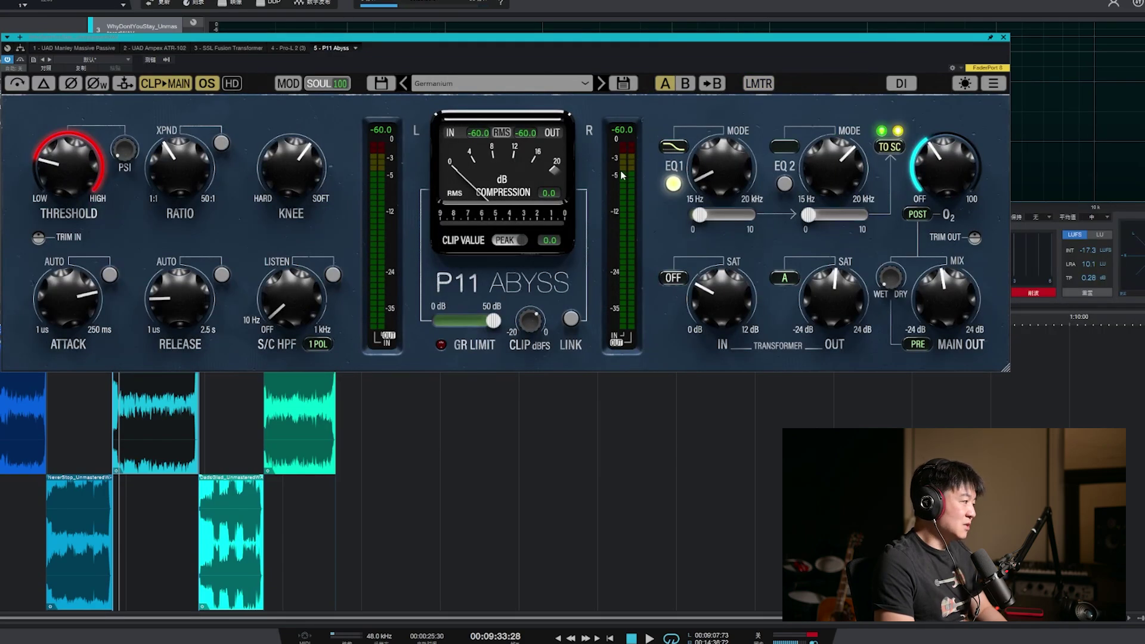
Load the Default preset and adjust its PSI amount.
click(517, 83)
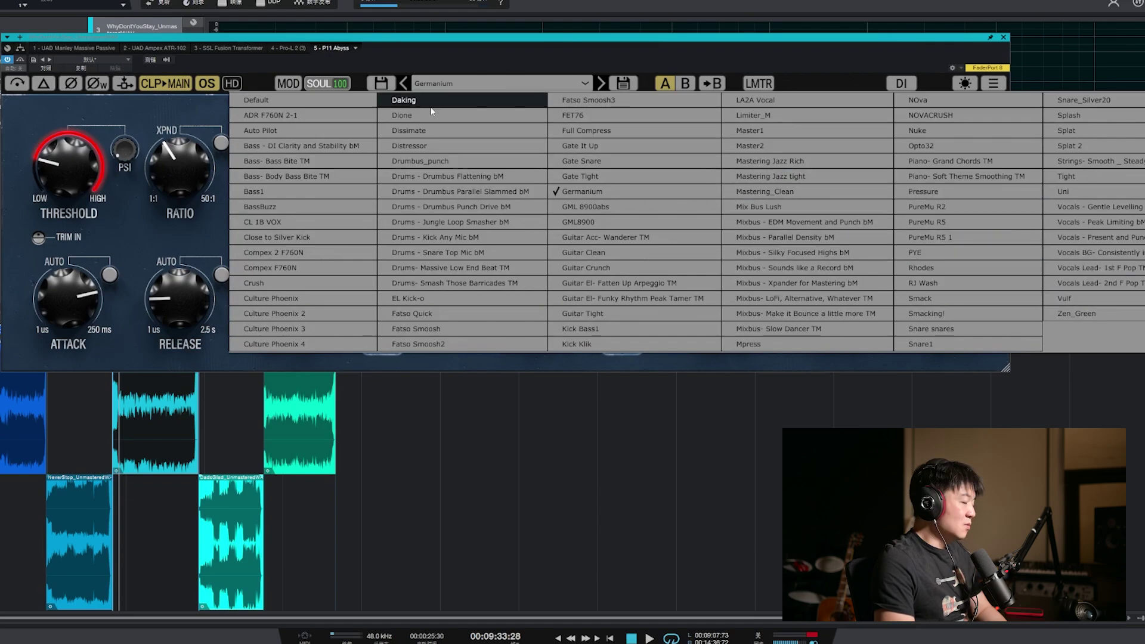
click(326, 105)
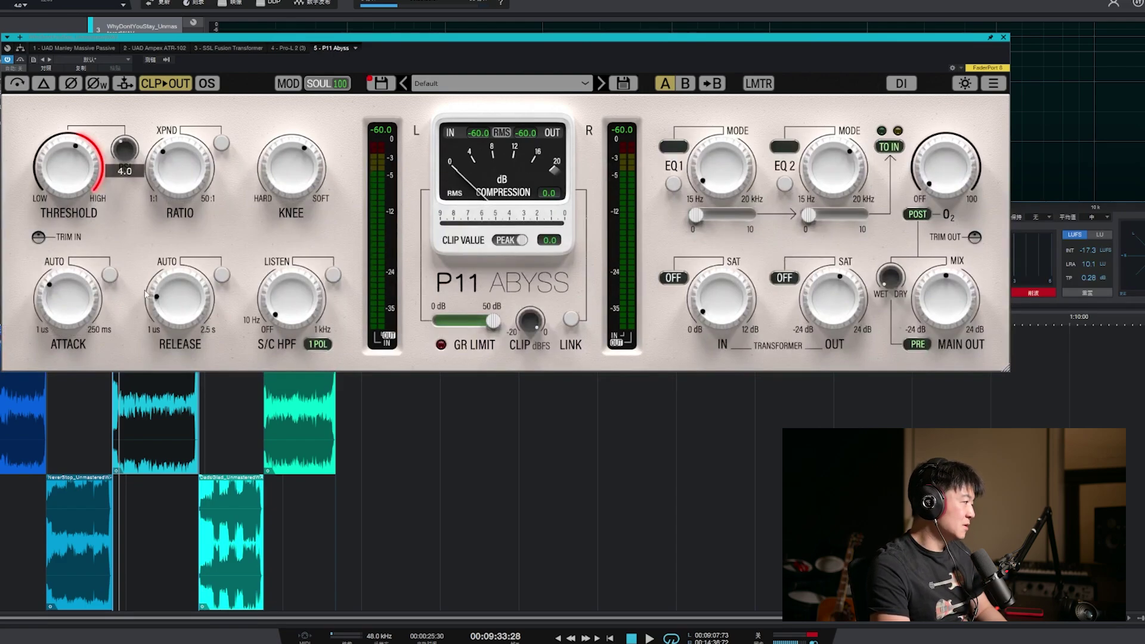
drag(132, 151, 141, 204)
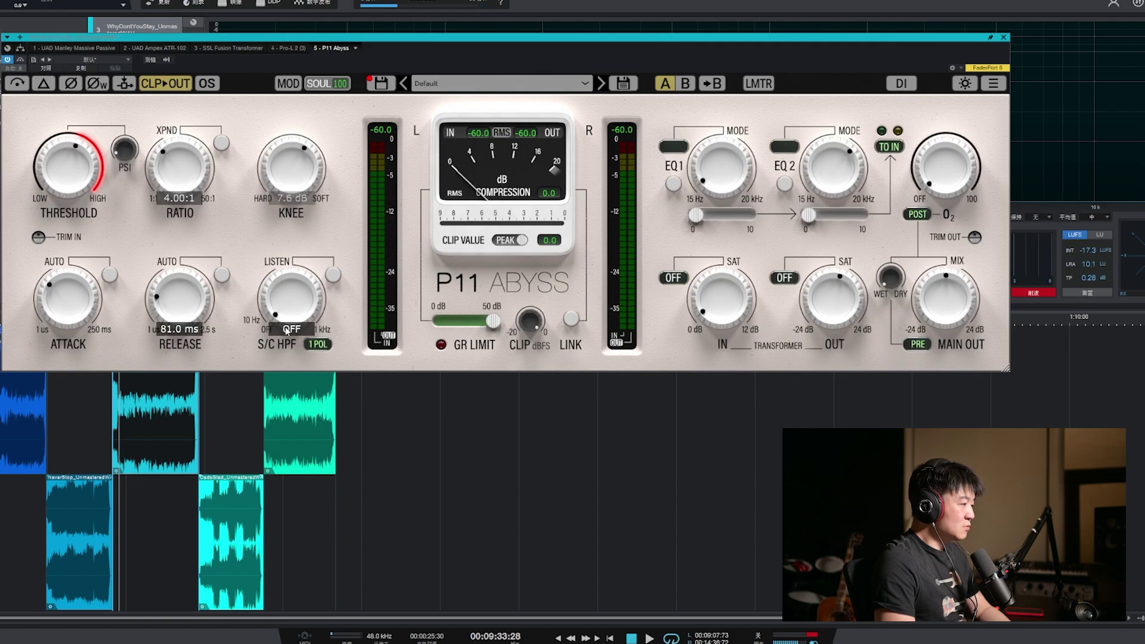
Toggle bypass on and off and try the delta and phase switches.
click(17, 83)
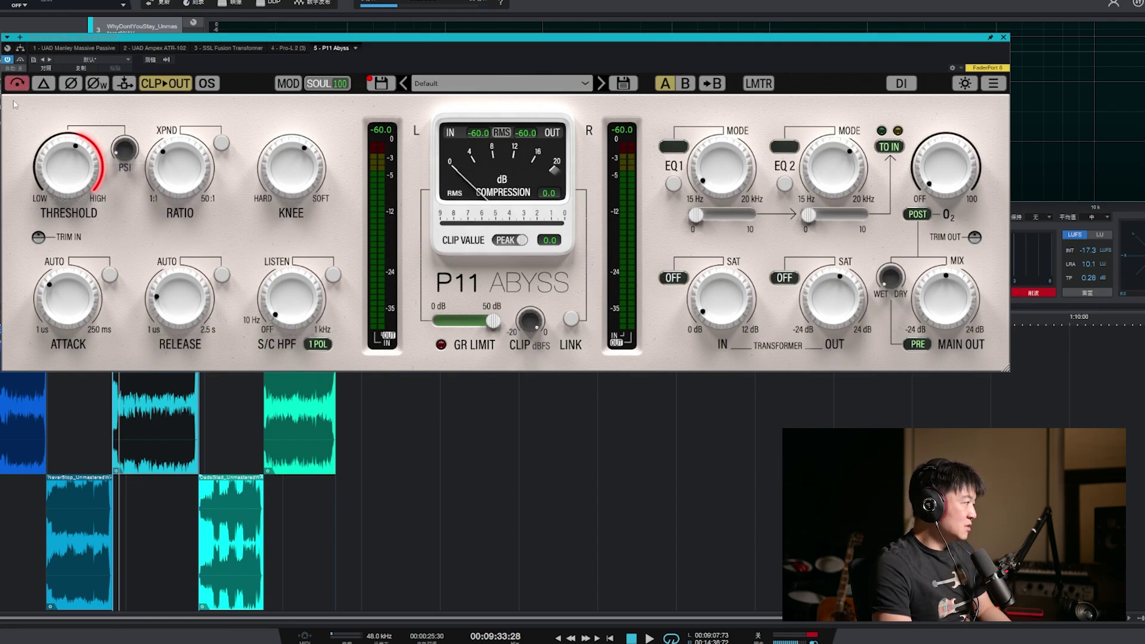
click(17, 84)
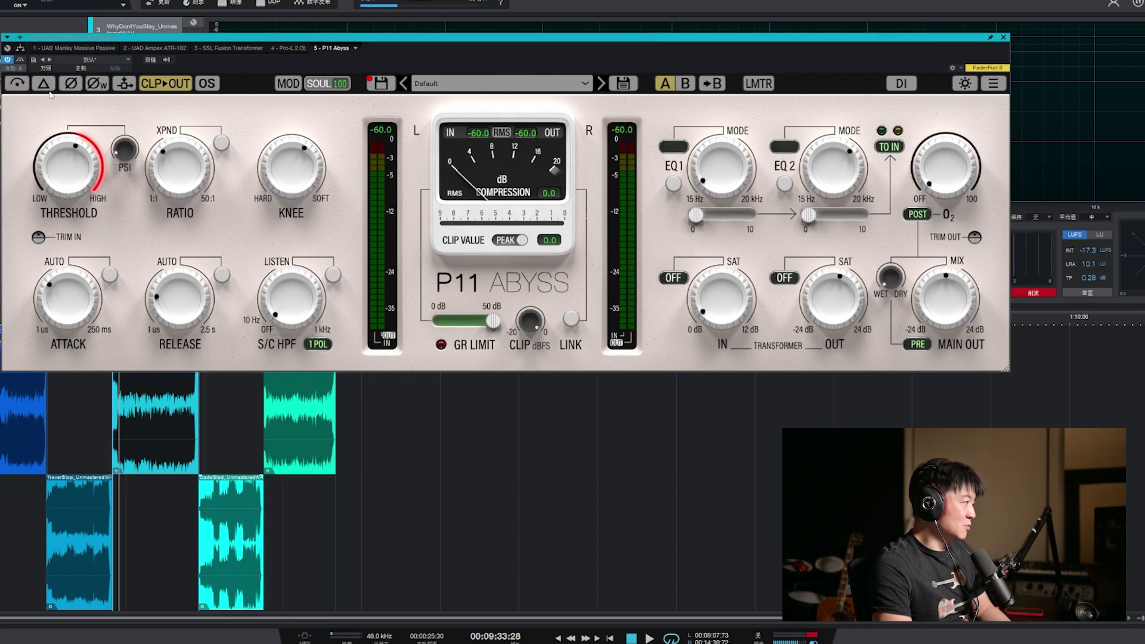
click(44, 84)
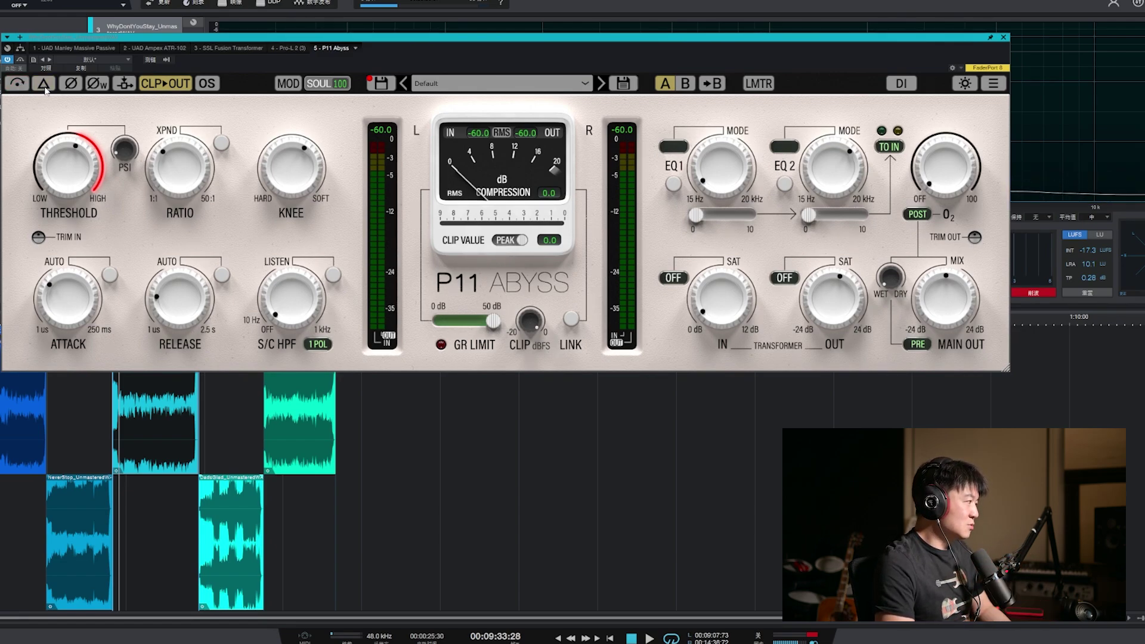
click(71, 88)
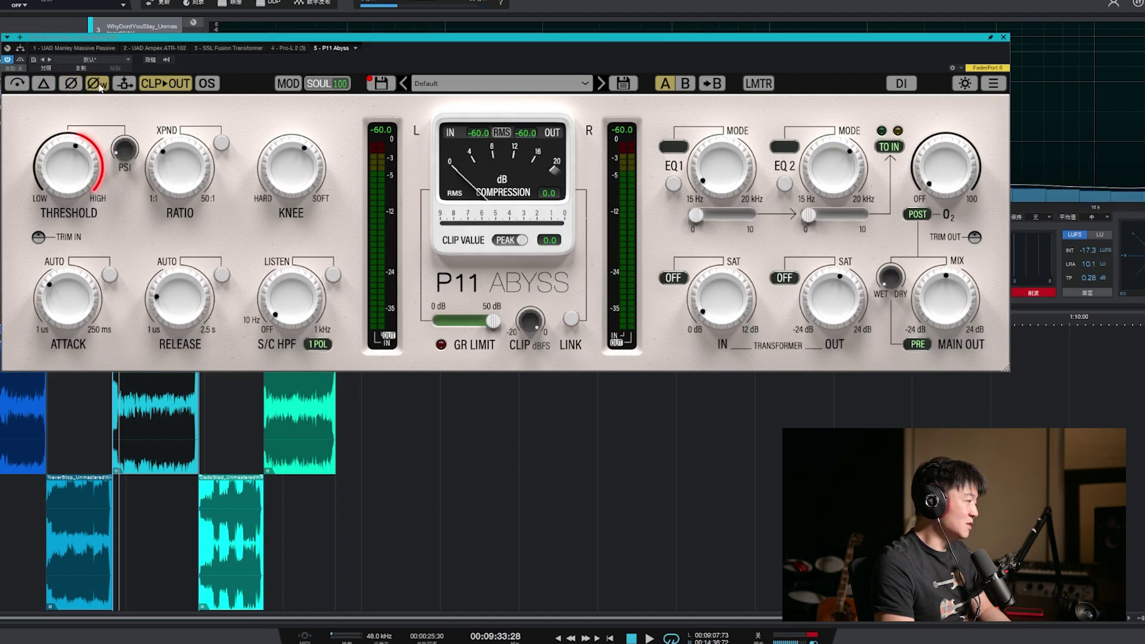
Cycle the clipper routing through RAW>CLP, CLP>OUT and CLP>MAIN, and set it to CLP>S/C.
click(163, 84)
click(162, 84)
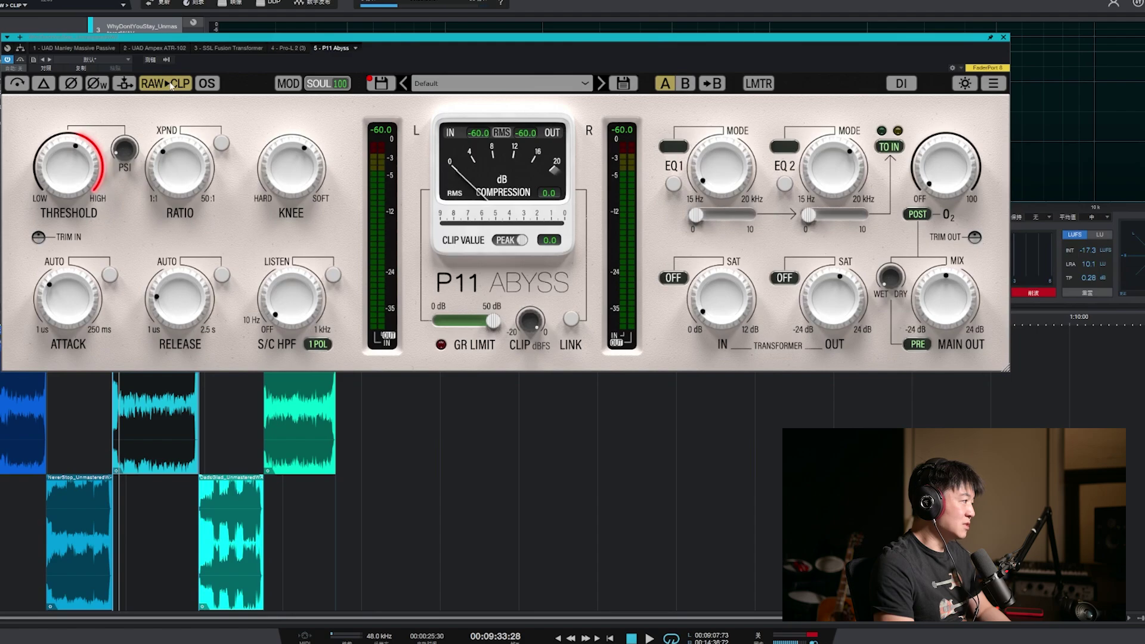
click(170, 86)
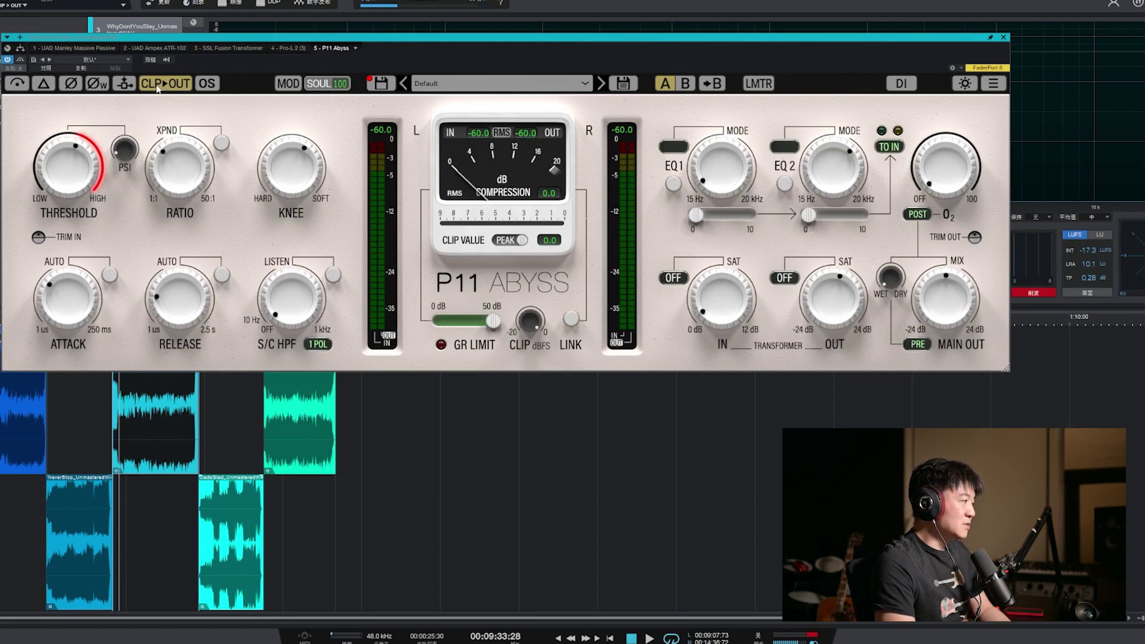
click(161, 87)
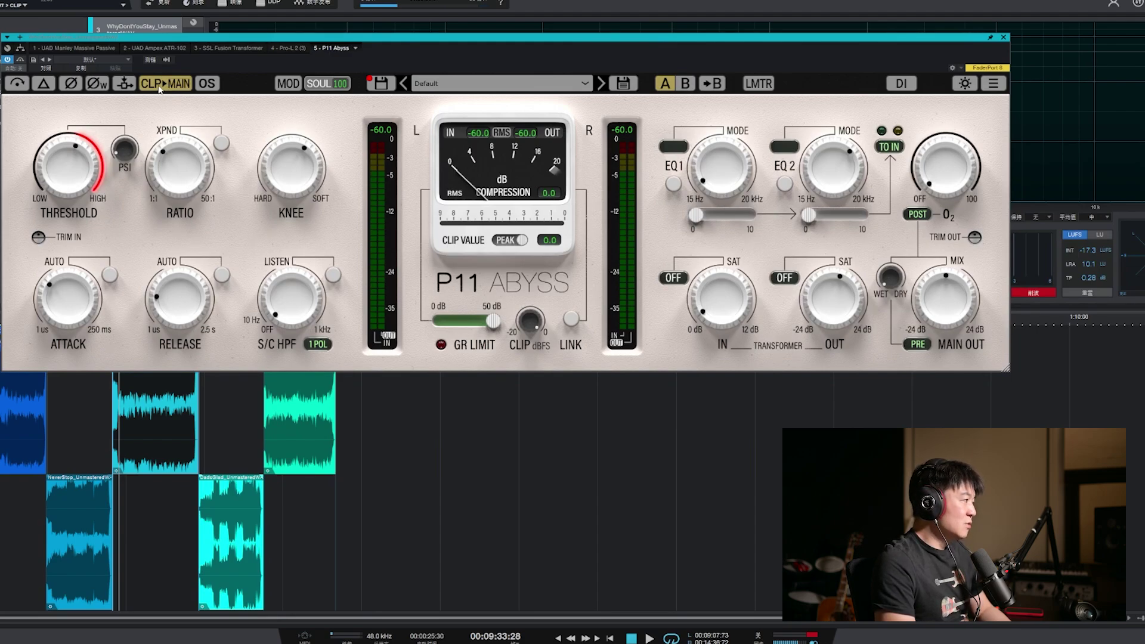
click(159, 86)
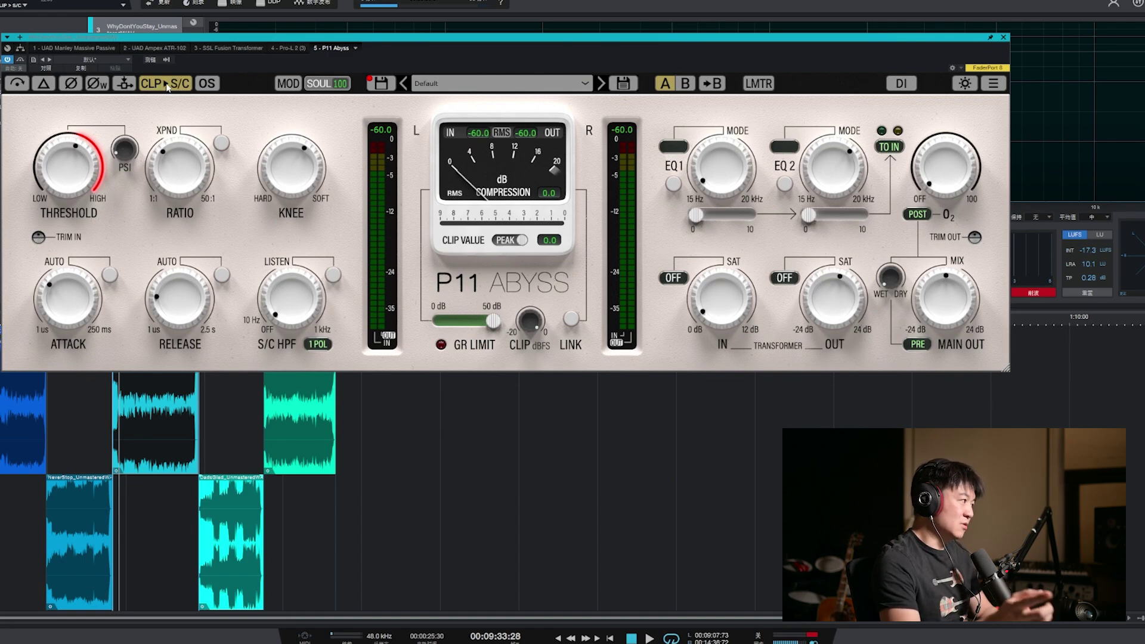
Cycle the clipper routing through RAW>CLP and the other options again, ending on CLP>MAIN.
click(167, 87)
click(168, 87)
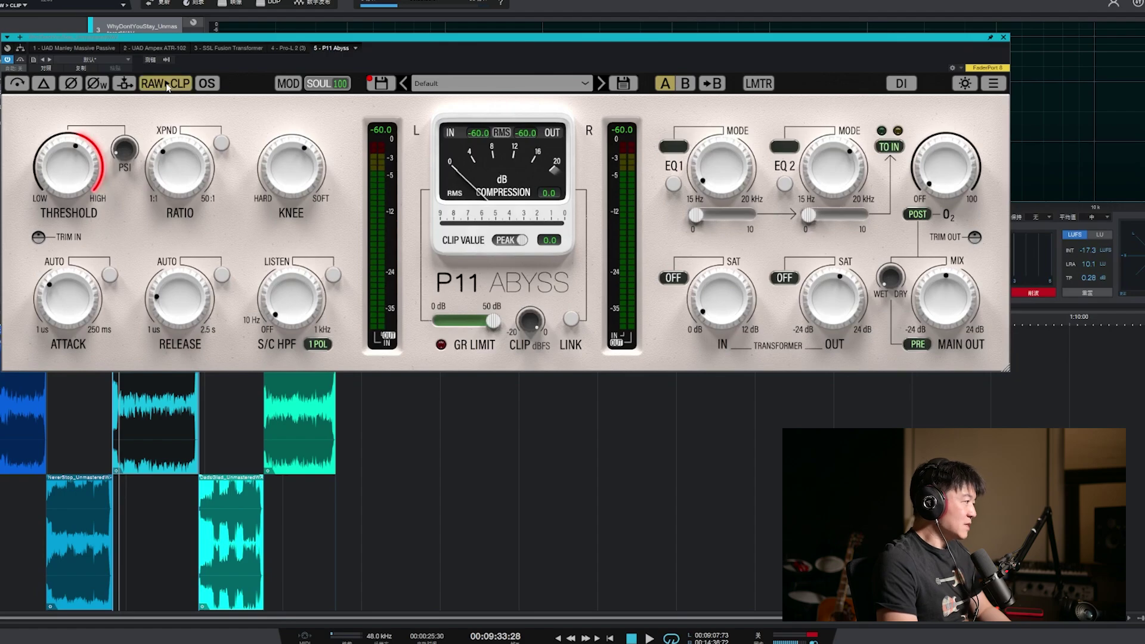
click(167, 87)
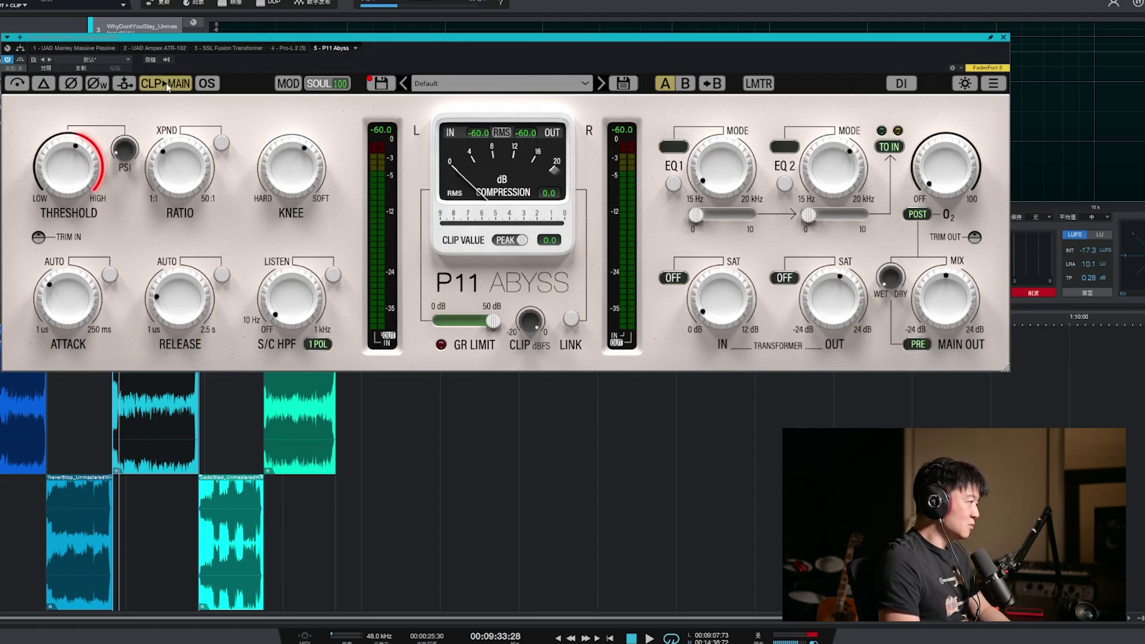
click(168, 87)
click(168, 87)
click(168, 87)
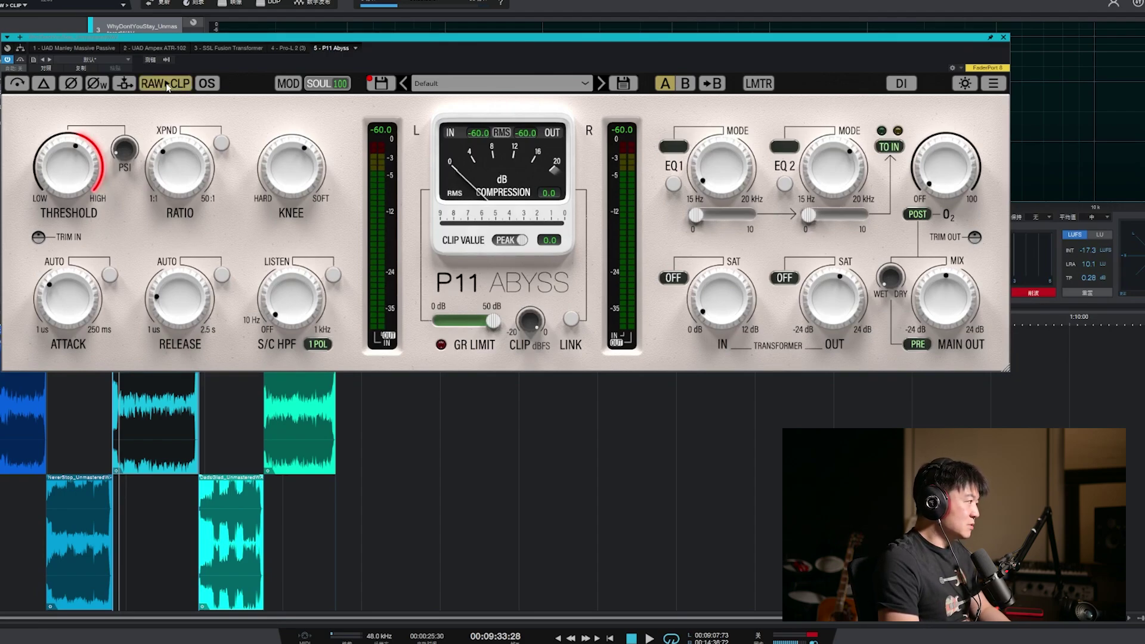
click(168, 87)
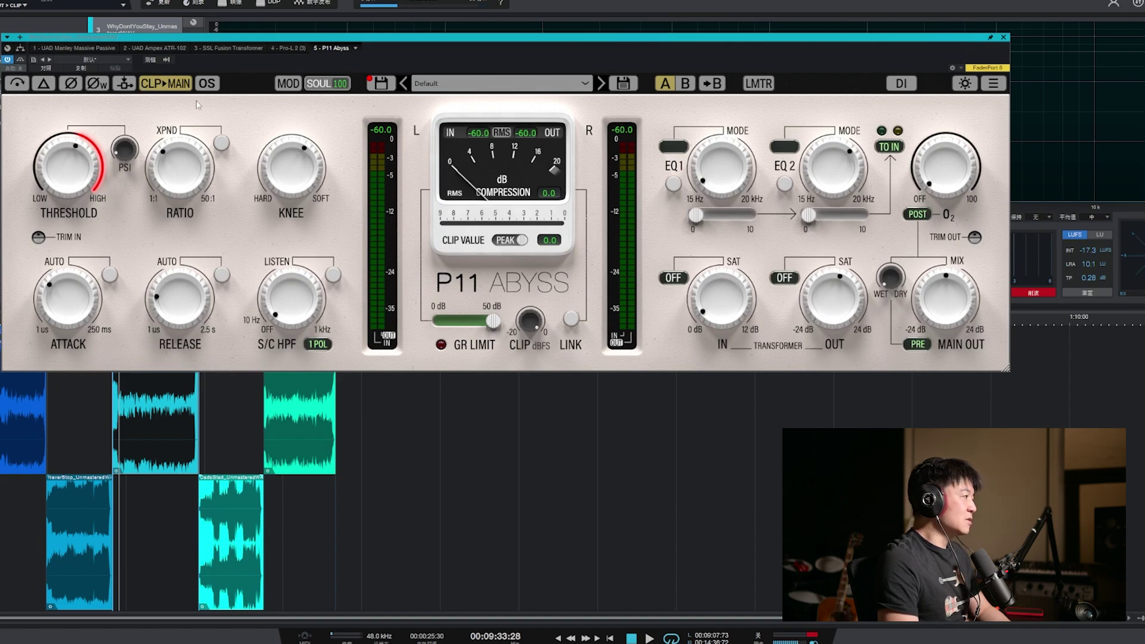
Turn on oversampling, compare its HD and INTEL modes before choosing VINTAGE, and set the Soul amount to 100.
click(208, 85)
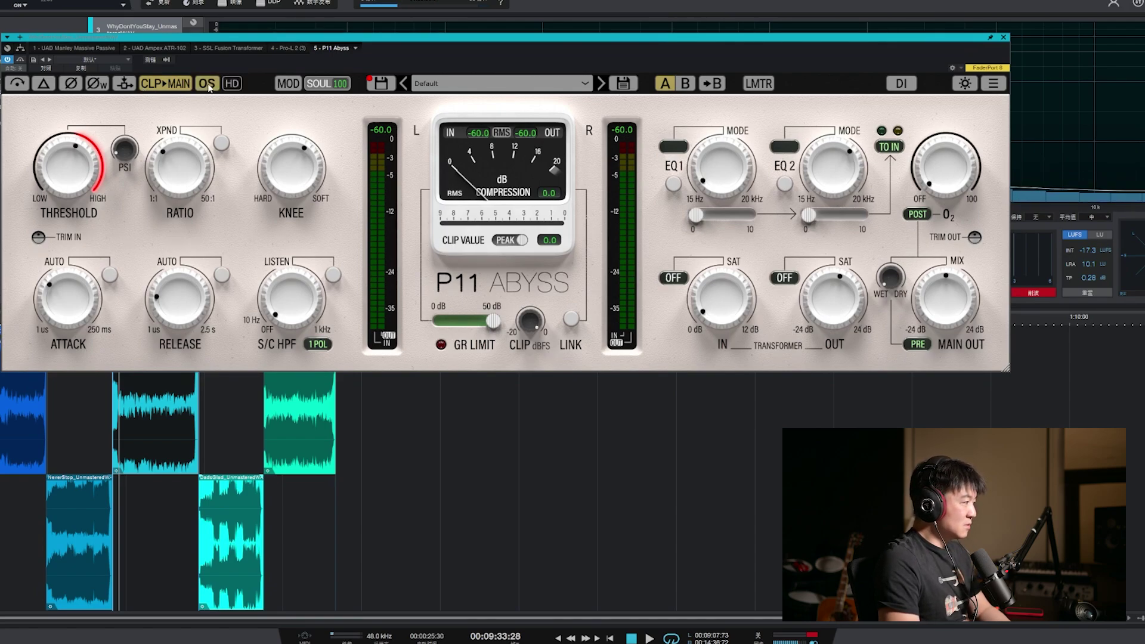
click(233, 84)
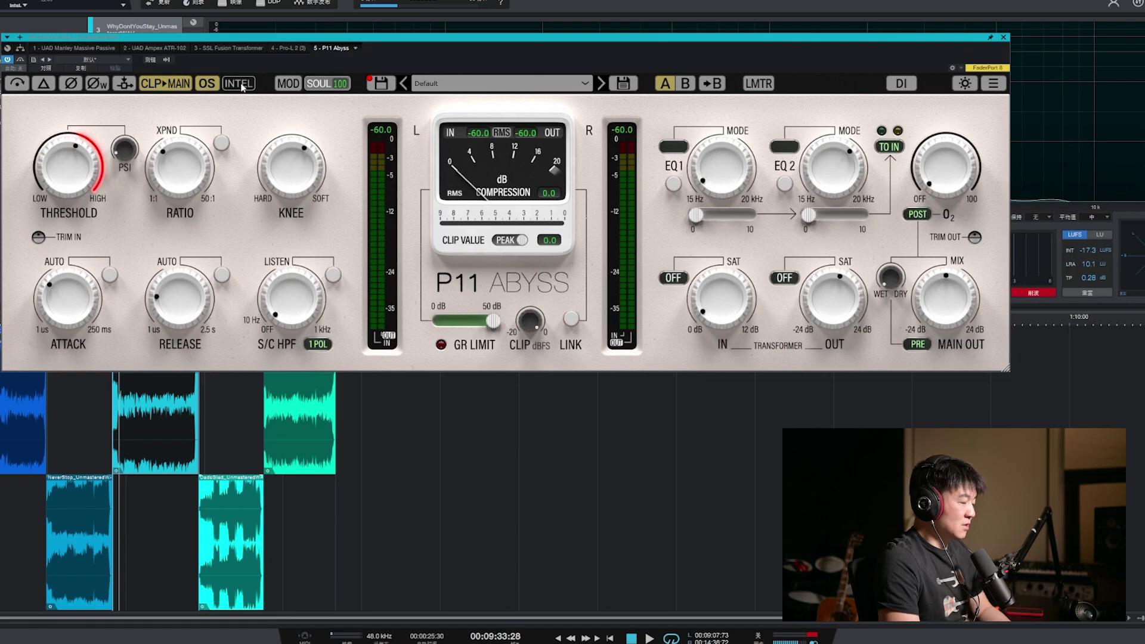
click(241, 87)
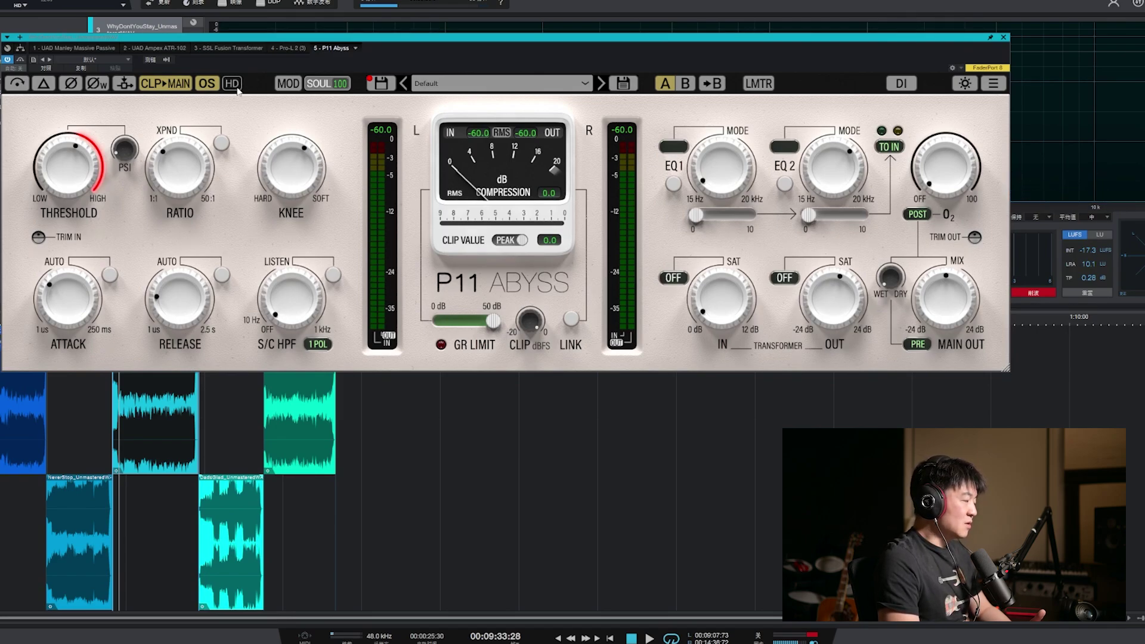
click(238, 87)
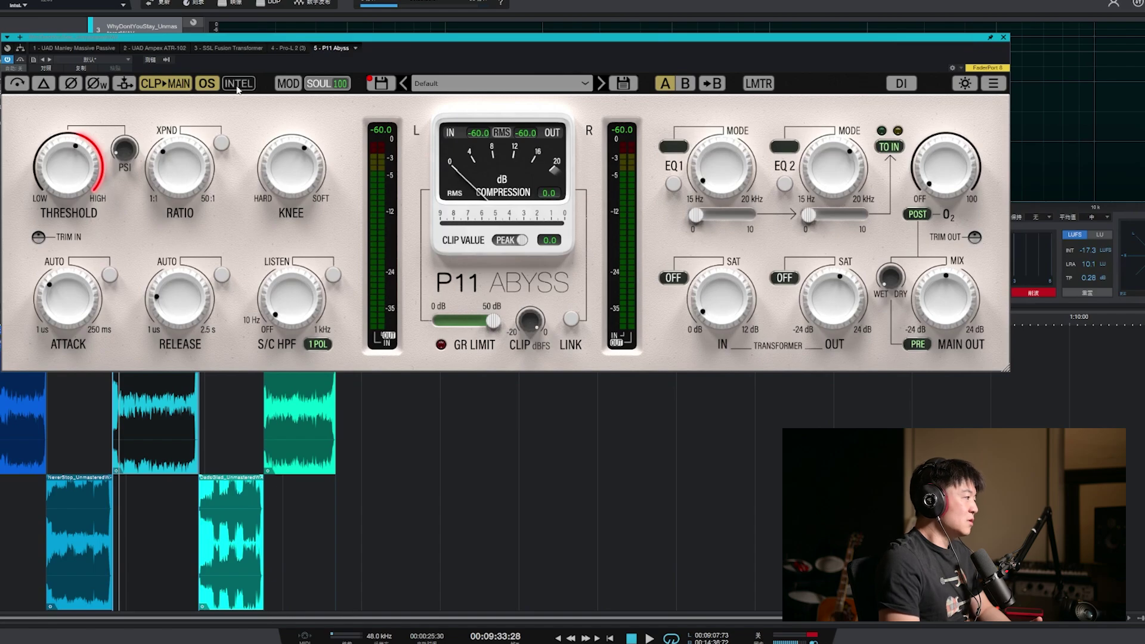
click(237, 85)
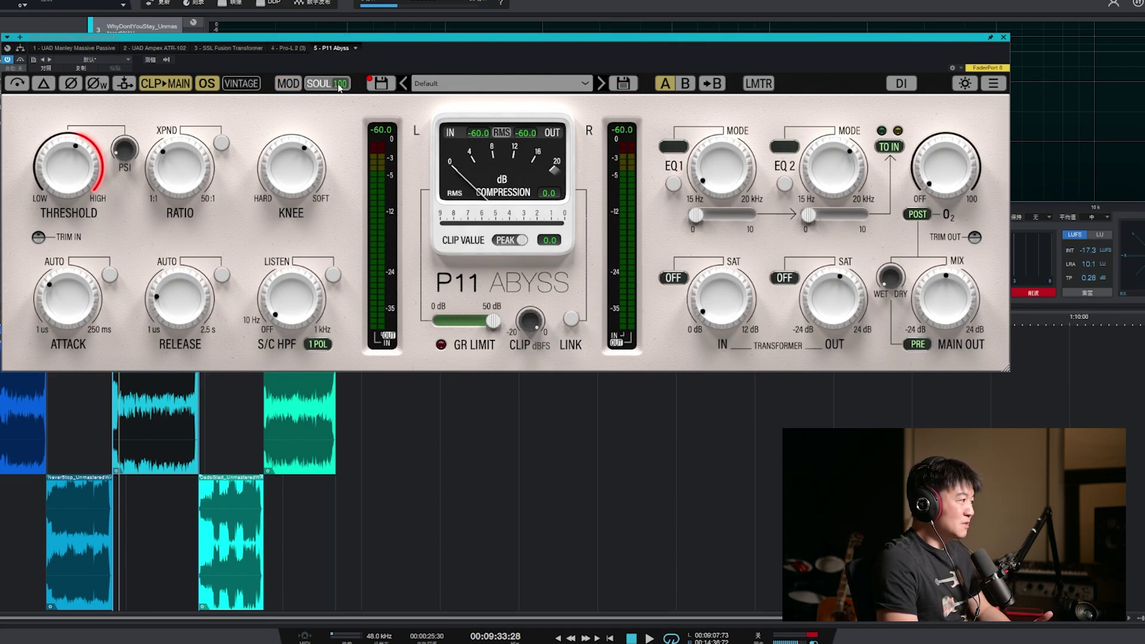
drag(332, 134, 410, 120)
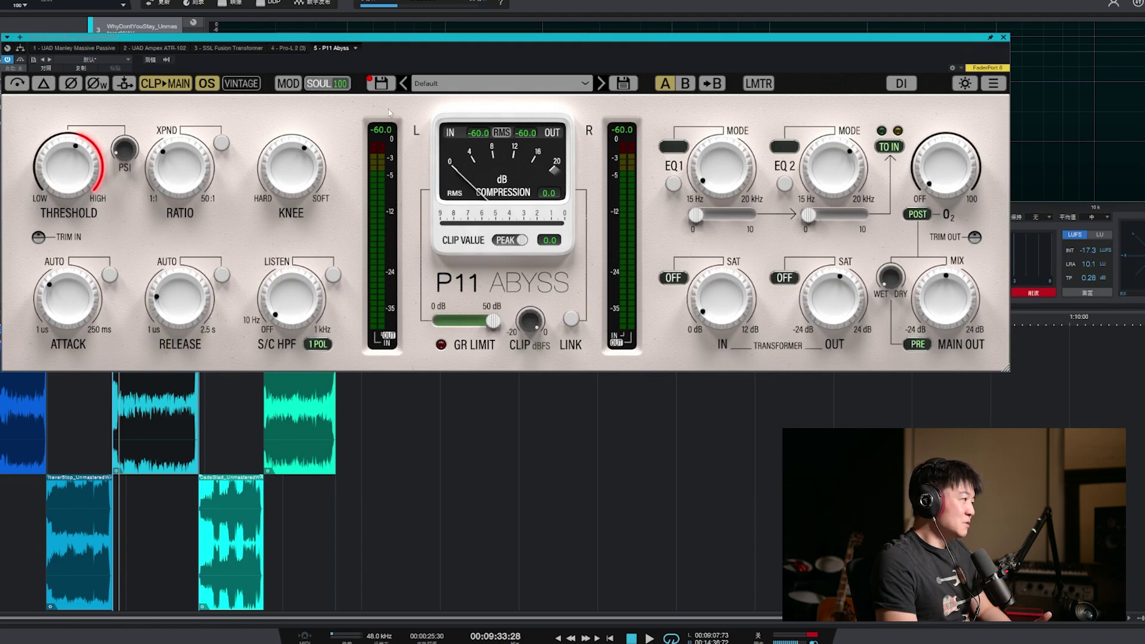
mouse_move(388, 112)
mouse_down()
mouse_move(397, 104)
mouse_move(363, 94)
mouse_move(114, 103)
mouse_move(373, 96)
mouse_up()
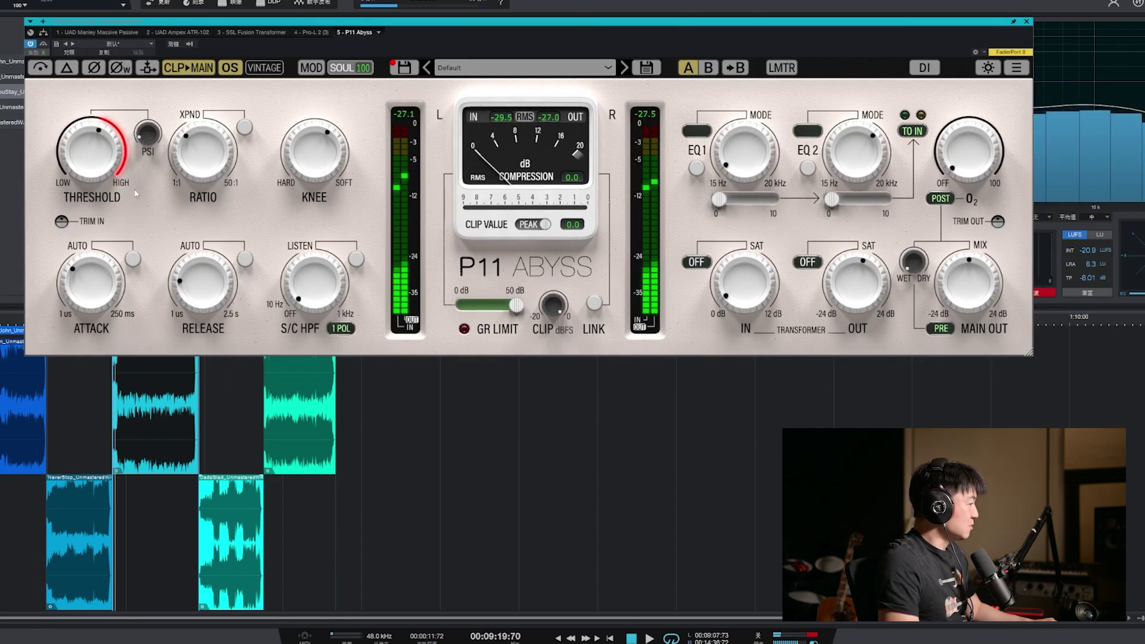
Turn on automatic attack and release, and move the knee toward the hard end during playback.
click(133, 259)
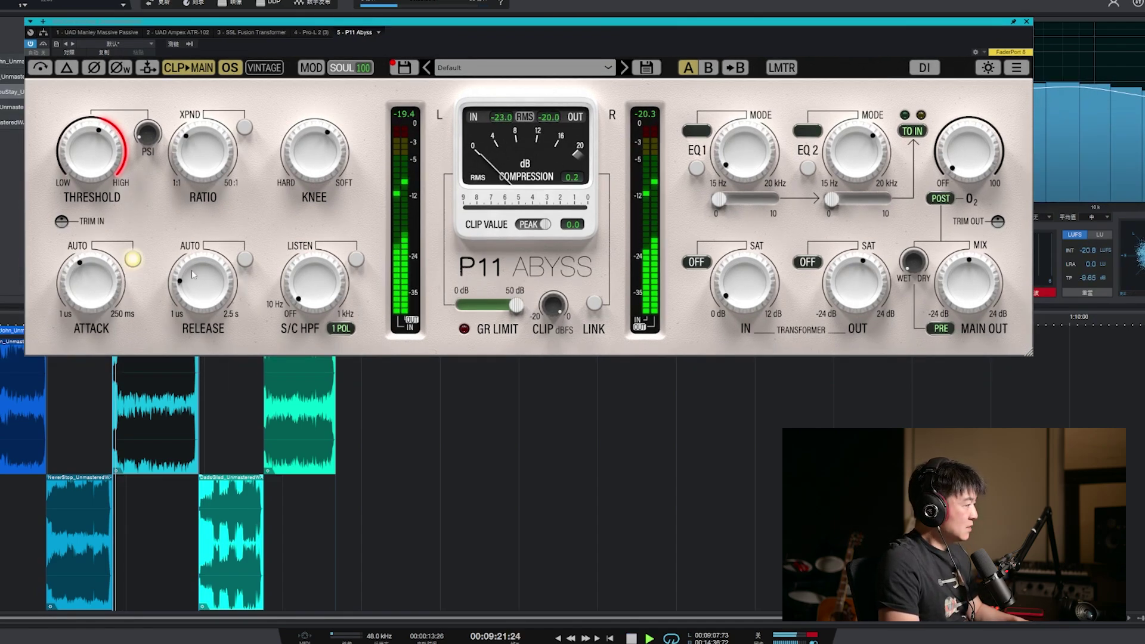
click(245, 259)
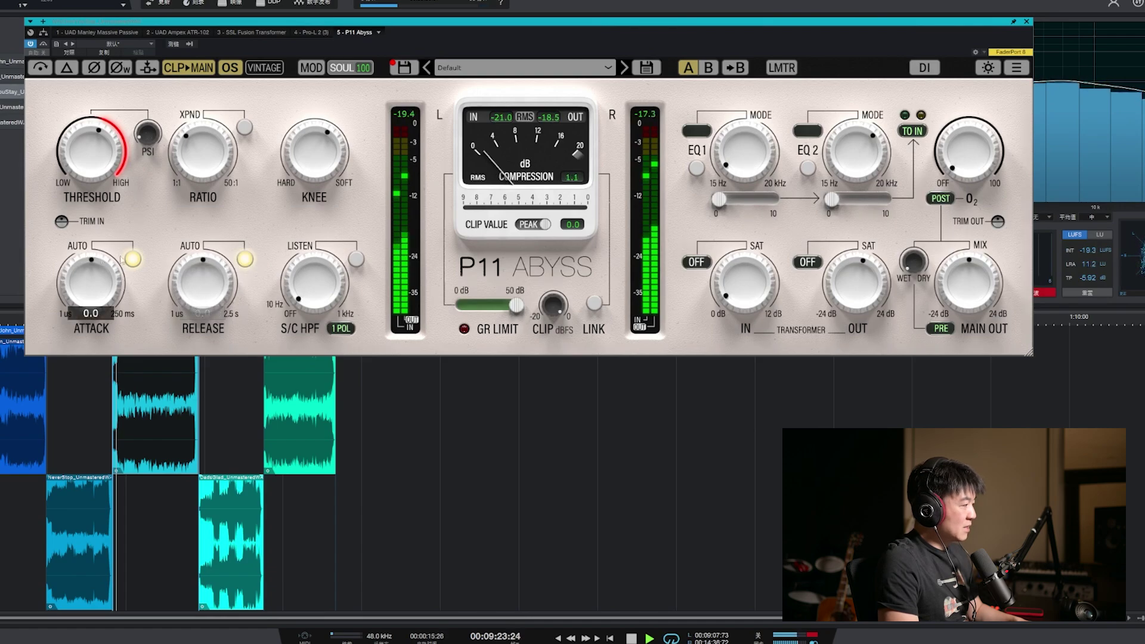
mouse_move(339, 150)
drag(339, 149, 236, 151)
mouse_move(219, 167)
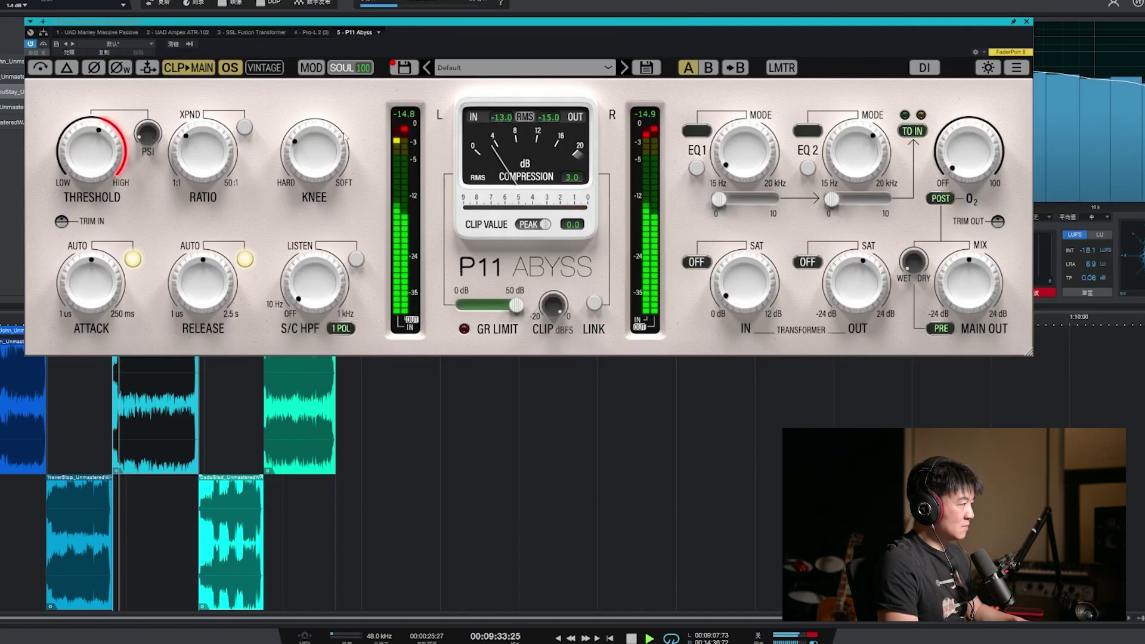
Toggle the plug-in's bypass off and on during playback to compare the processed and unprocessed sound.
click(43, 46)
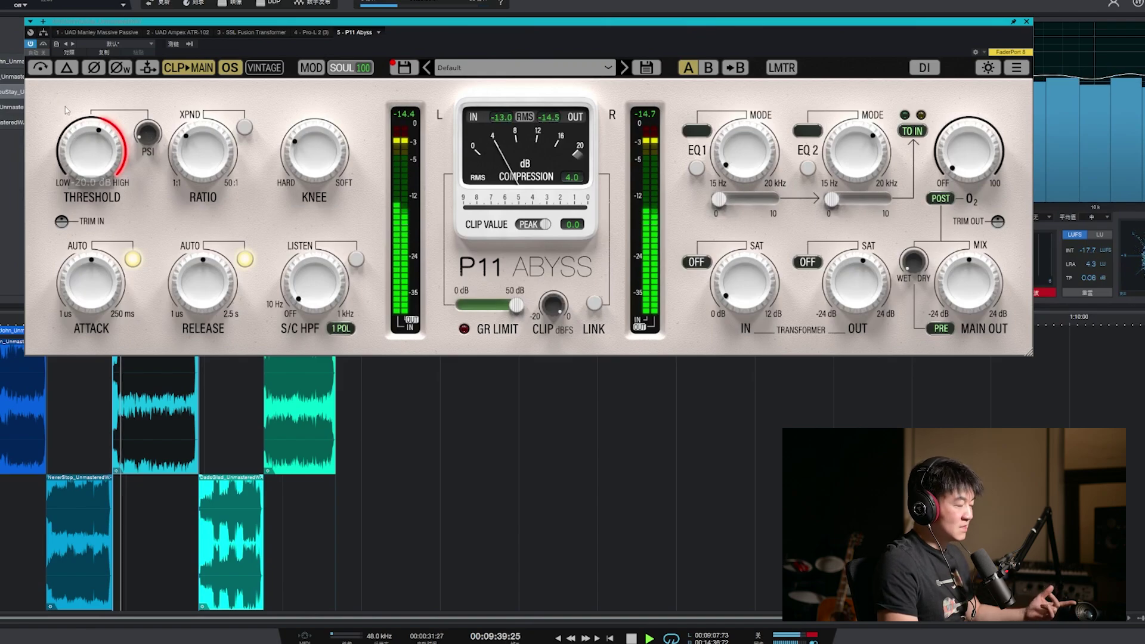
click(43, 45)
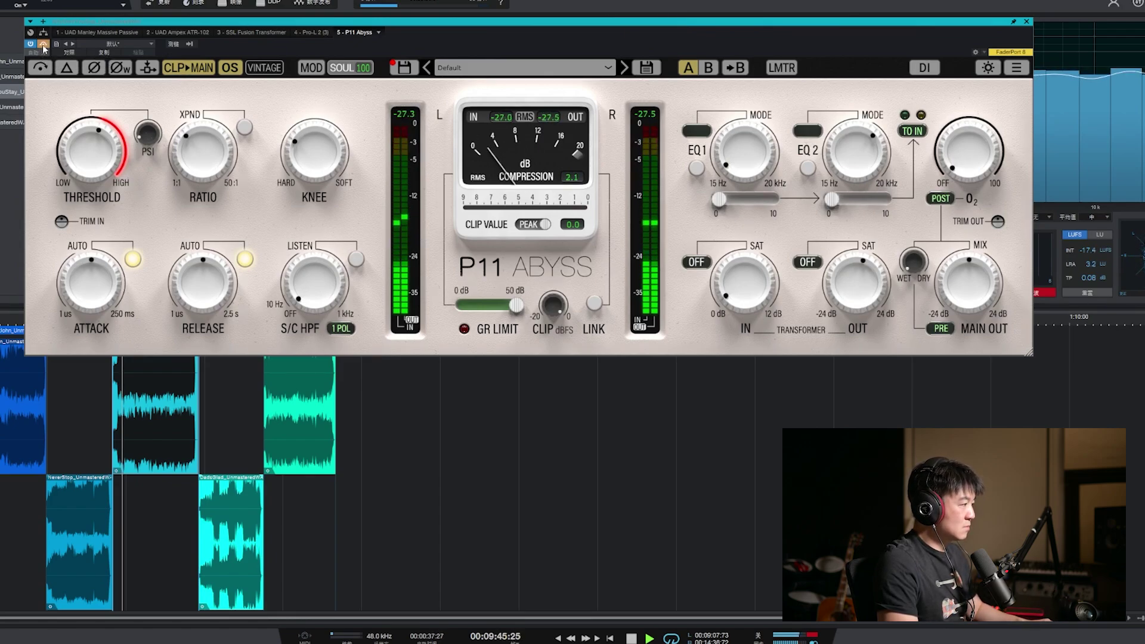
click(43, 45)
mouse_move(81, 132)
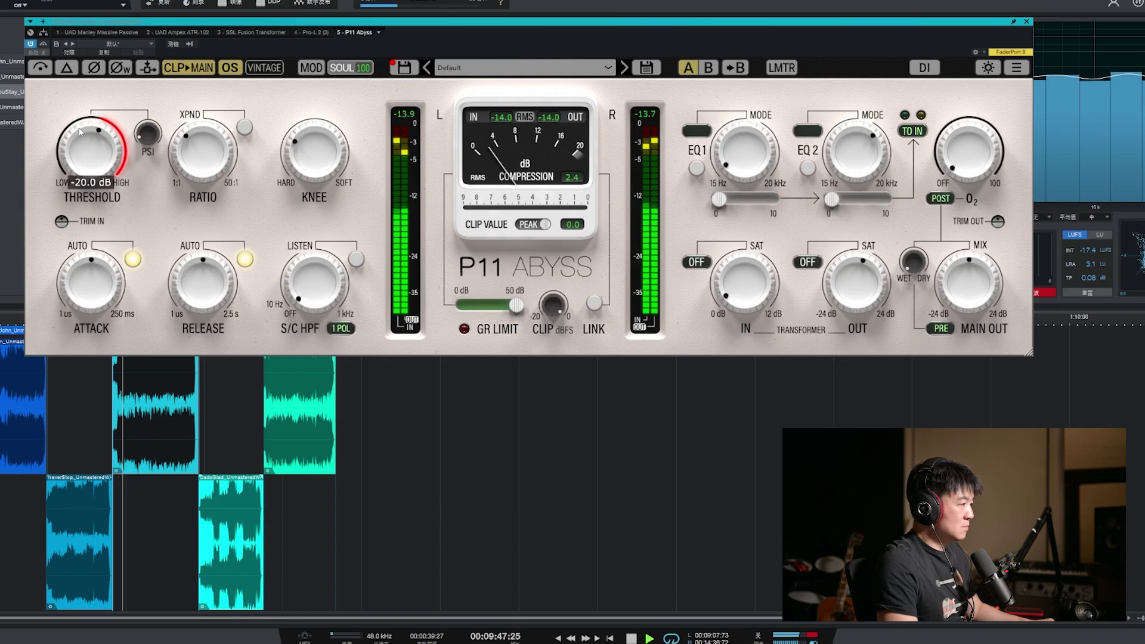
Audition the PSI control during playback by raising it through 5.1 to 10.0, and lower it again with playback stopped.
mouse_move(148, 147)
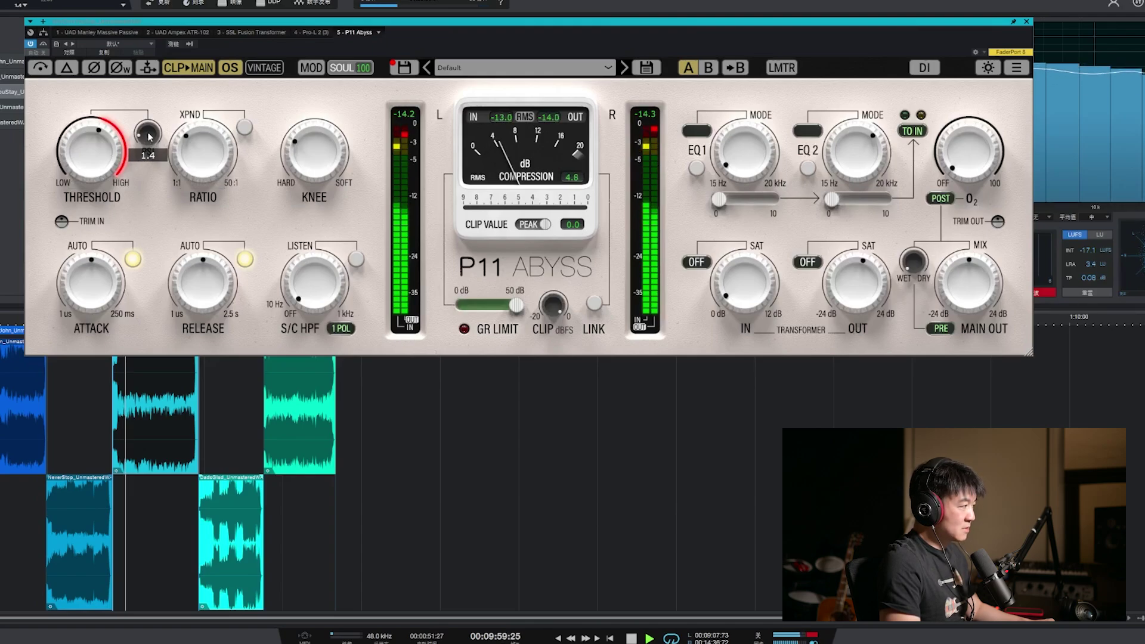
drag(149, 137, 153, 118)
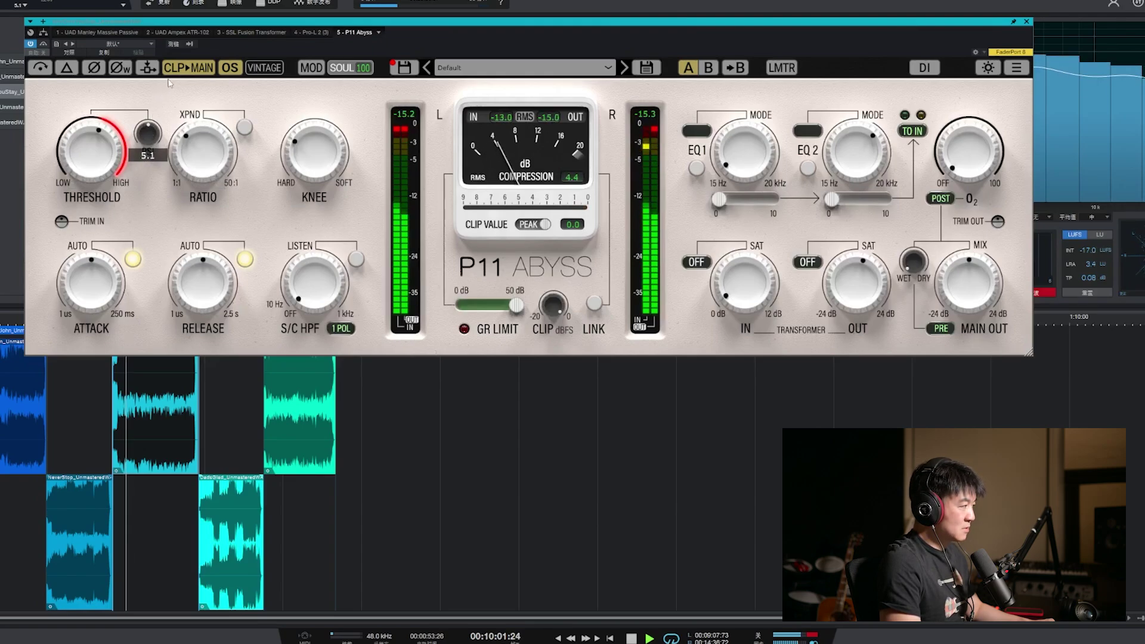
drag(185, 49, 203, 31)
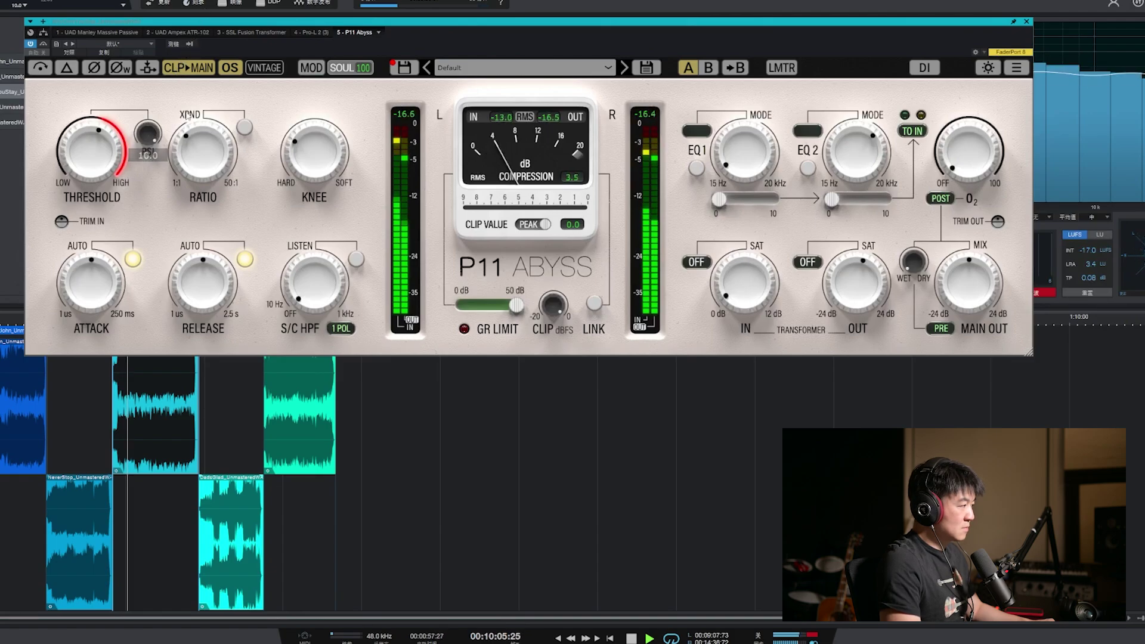
mouse_move(142, 133)
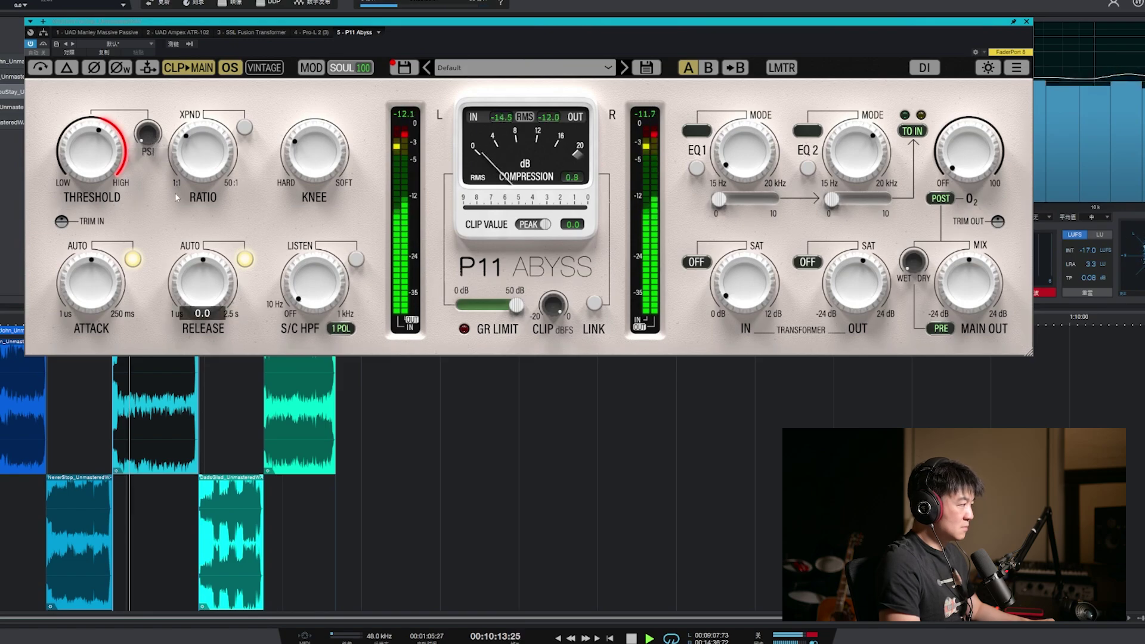
drag(148, 134, 147, 78)
mouse_move(201, 129)
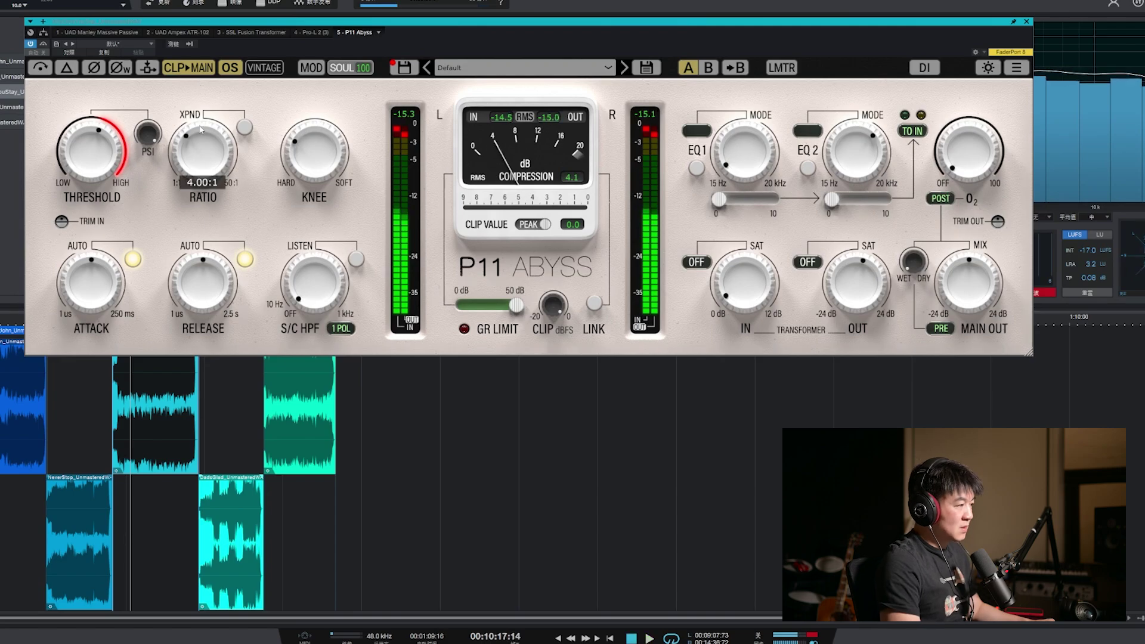
key(space)
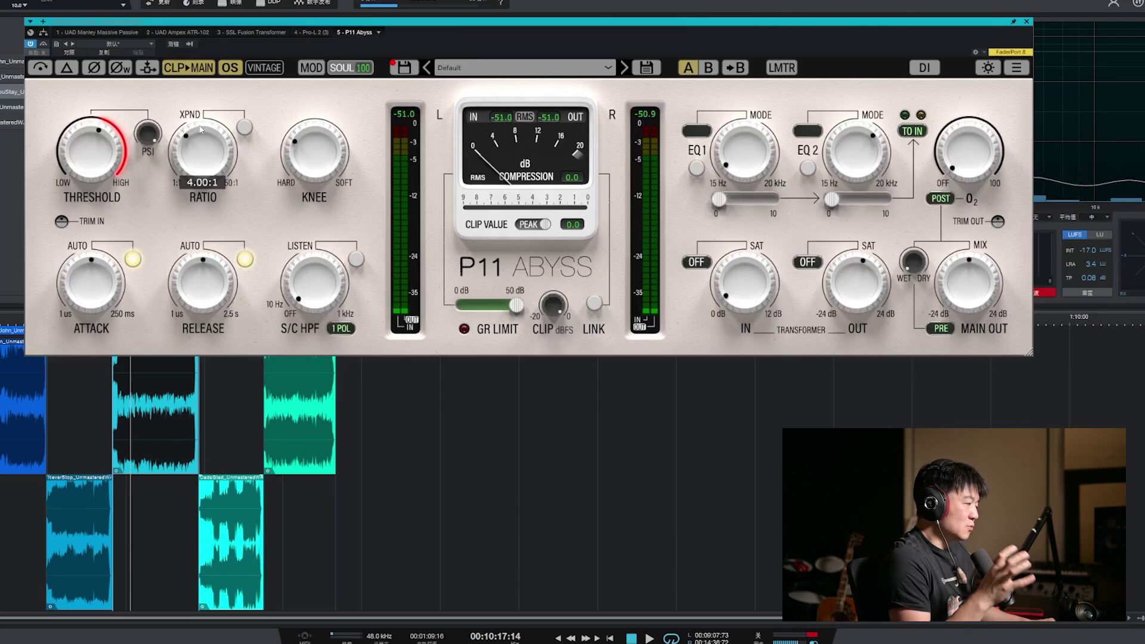
mouse_move(150, 143)
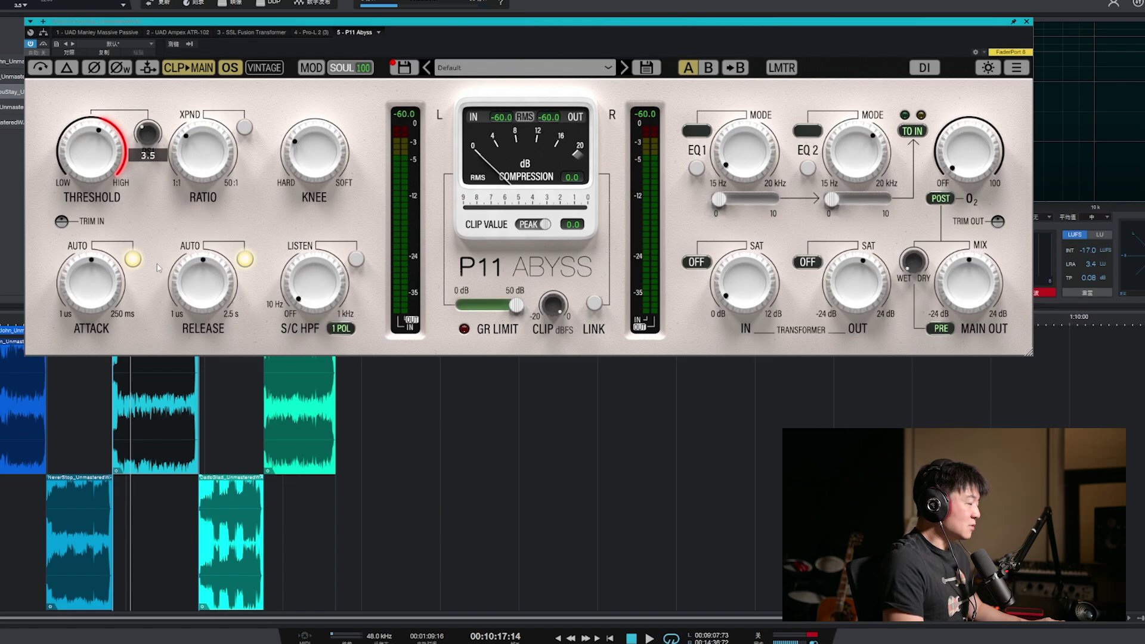
drag(150, 138, 154, 152)
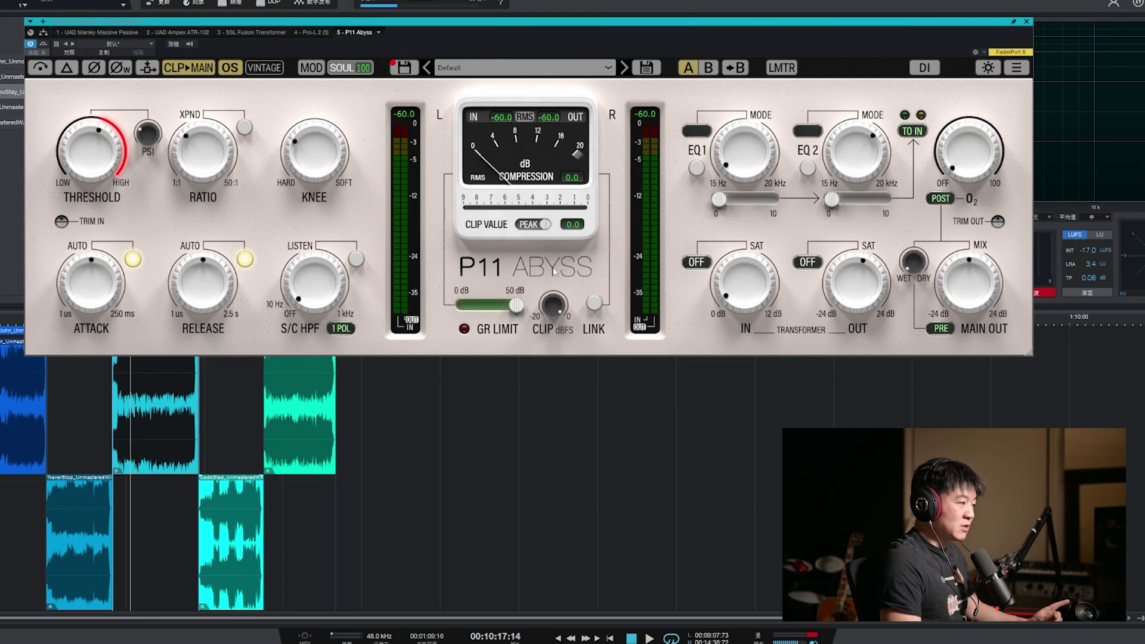
Start playback, lower the clip level to -9.2 dB and raise the compressor threshold slightly.
mouse_move(564, 315)
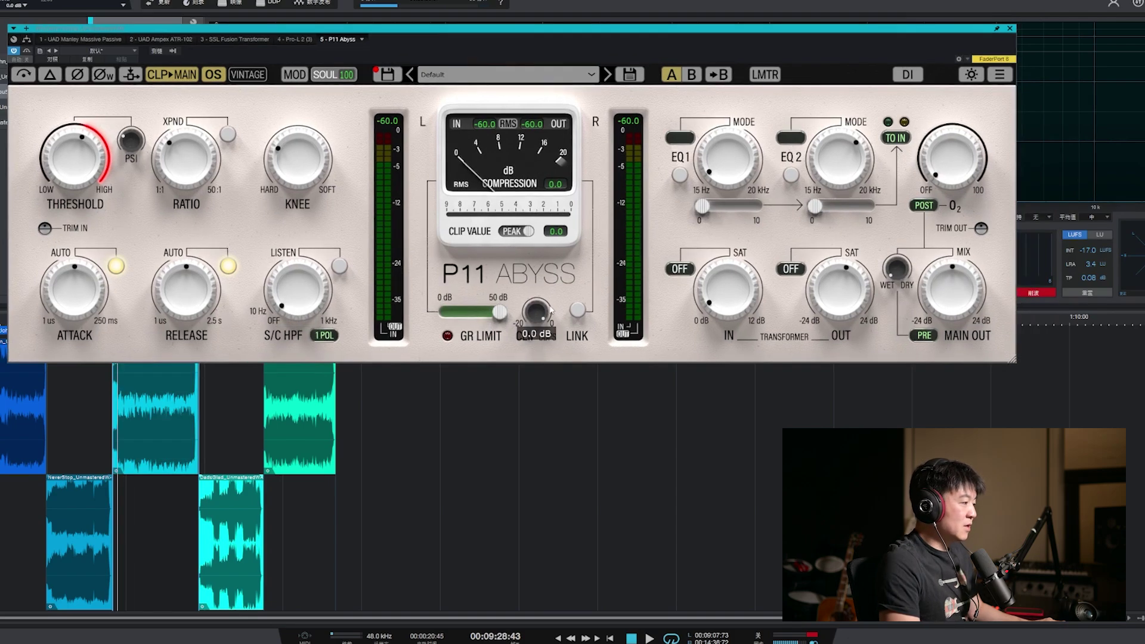
key(space)
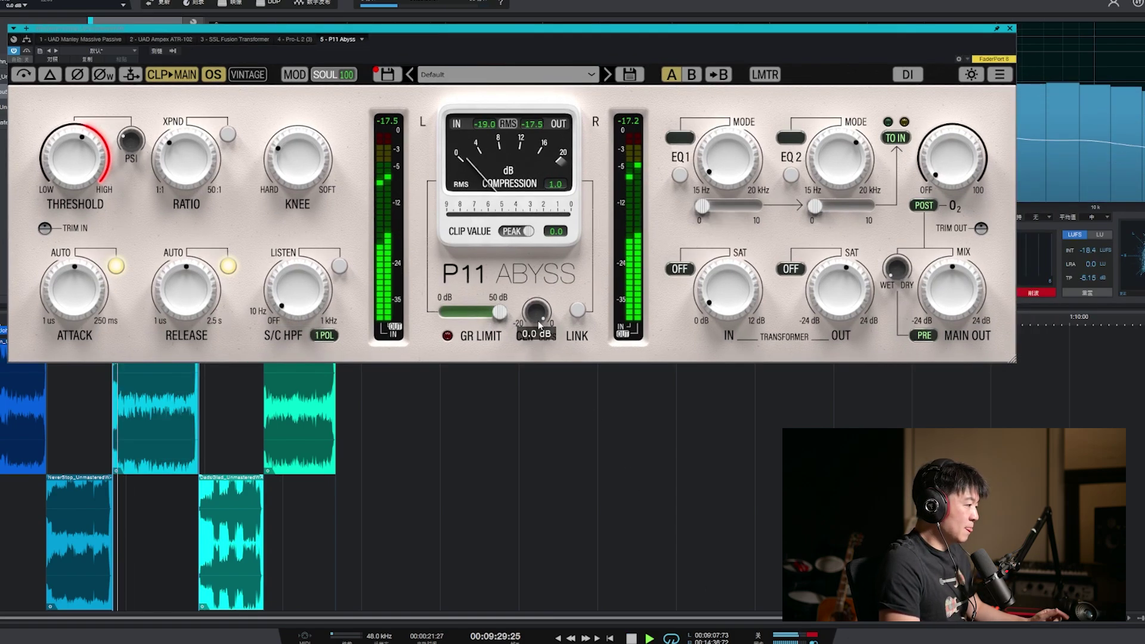
drag(536, 319, 537, 407)
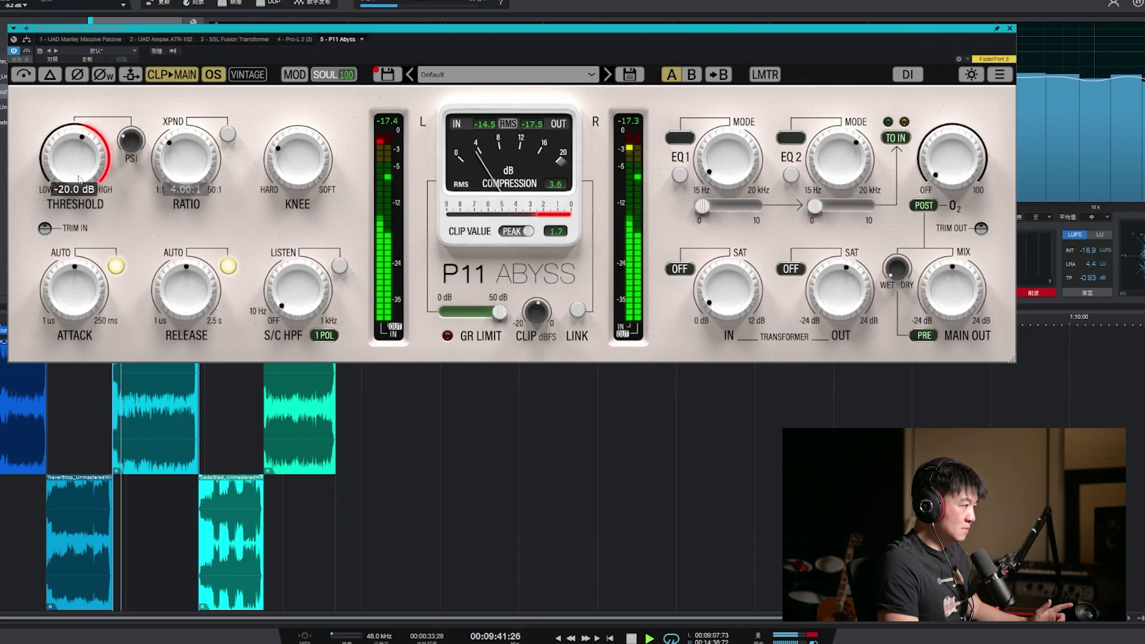
drag(73, 177, 73, 172)
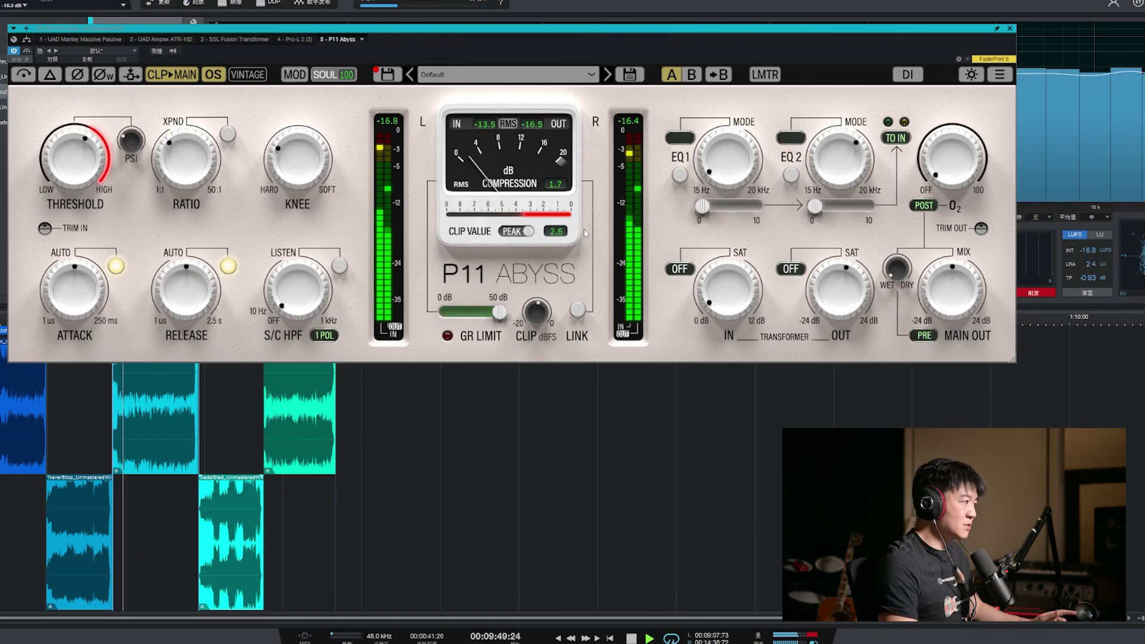
Switch the clipper routing to RAW>CLP and raise the clip level to about -6.1 dB.
click(173, 75)
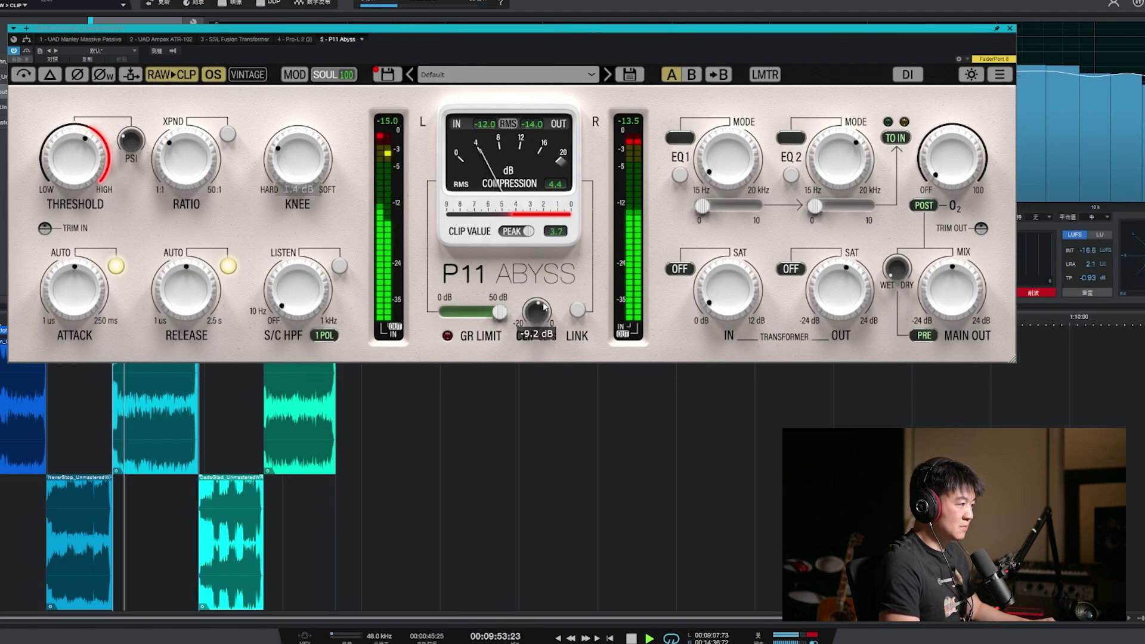
drag(543, 310, 547, 302)
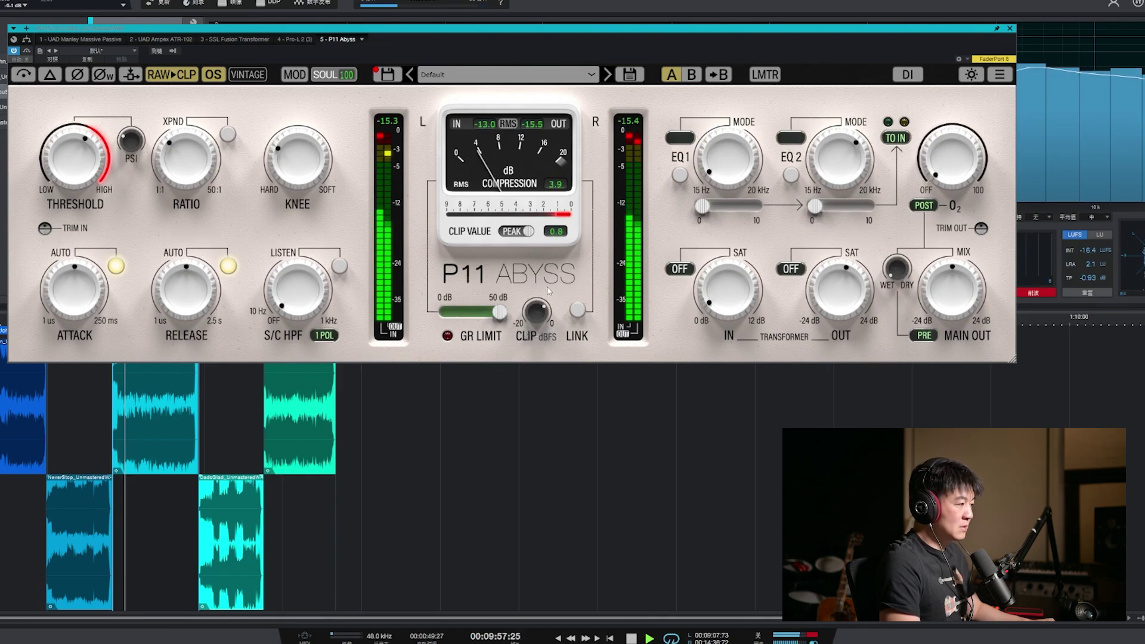
Try a gain reduction limit of 2.2 dB during playback and restore the limit to 50 dB.
mouse_move(500, 316)
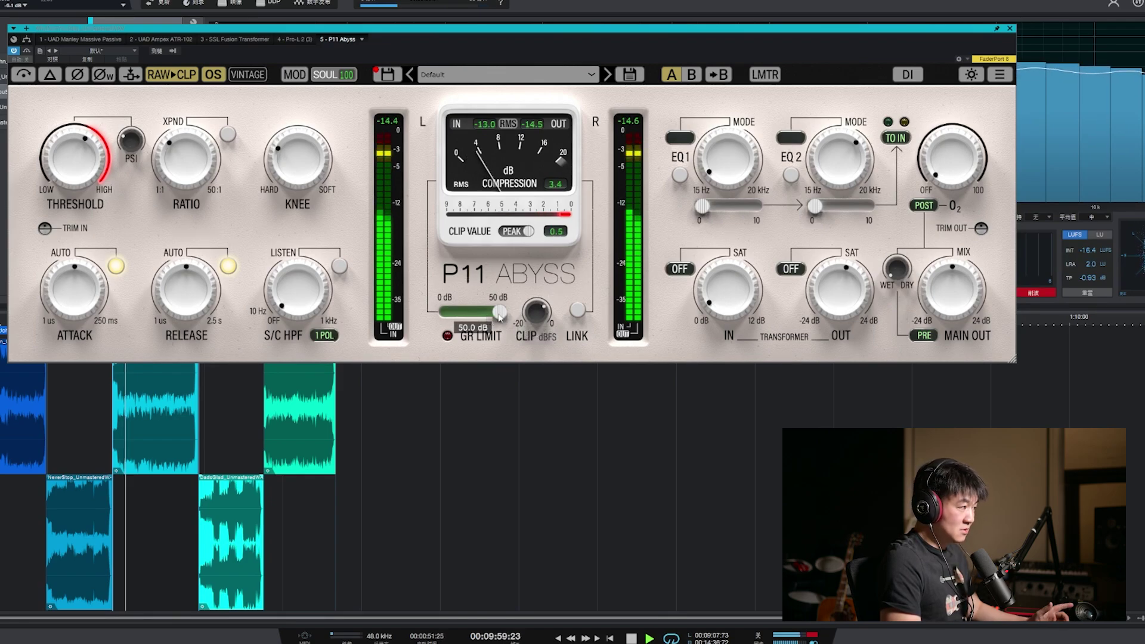
drag(500, 317, 360, 317)
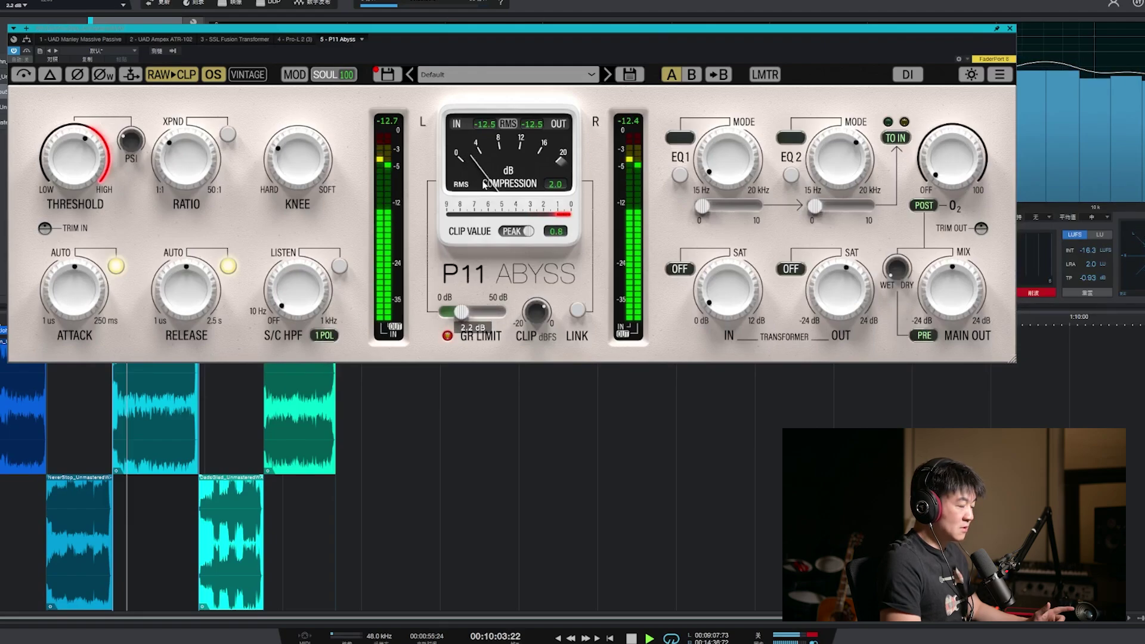
mouse_move(465, 317)
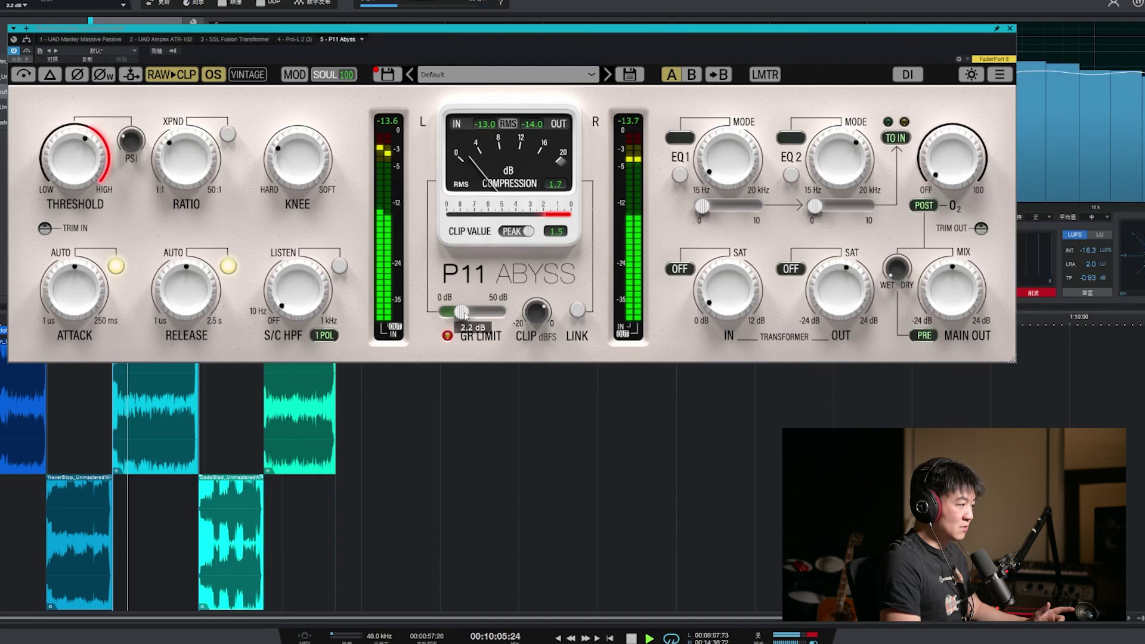
drag(465, 316, 499, 313)
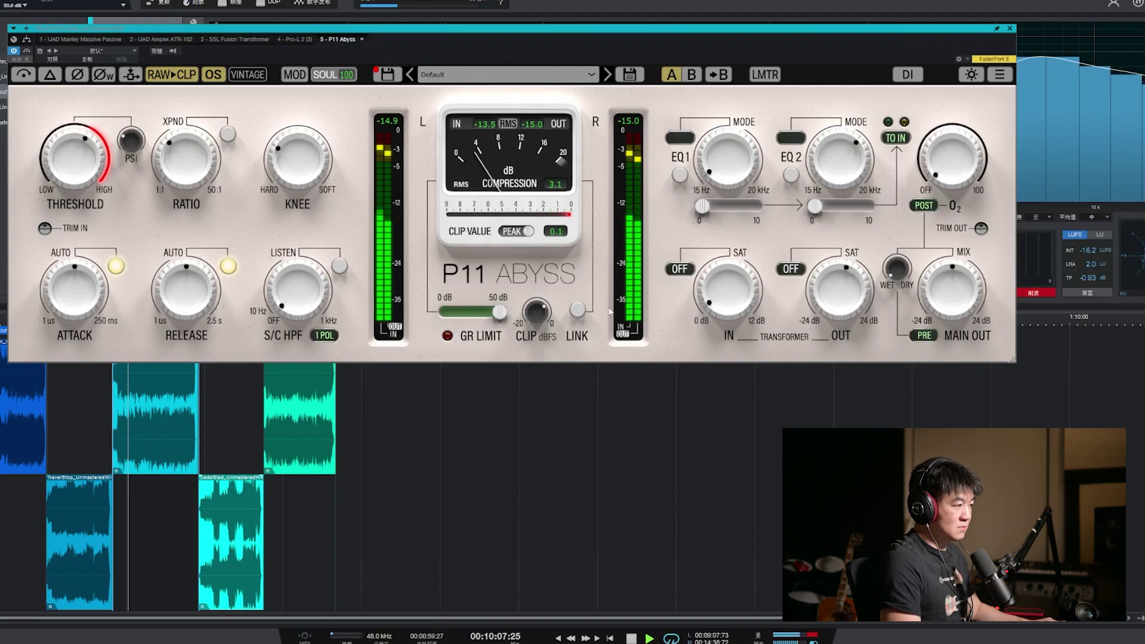
Audition the compressor's LINK option on and off again during playback, and stop playback.
click(578, 313)
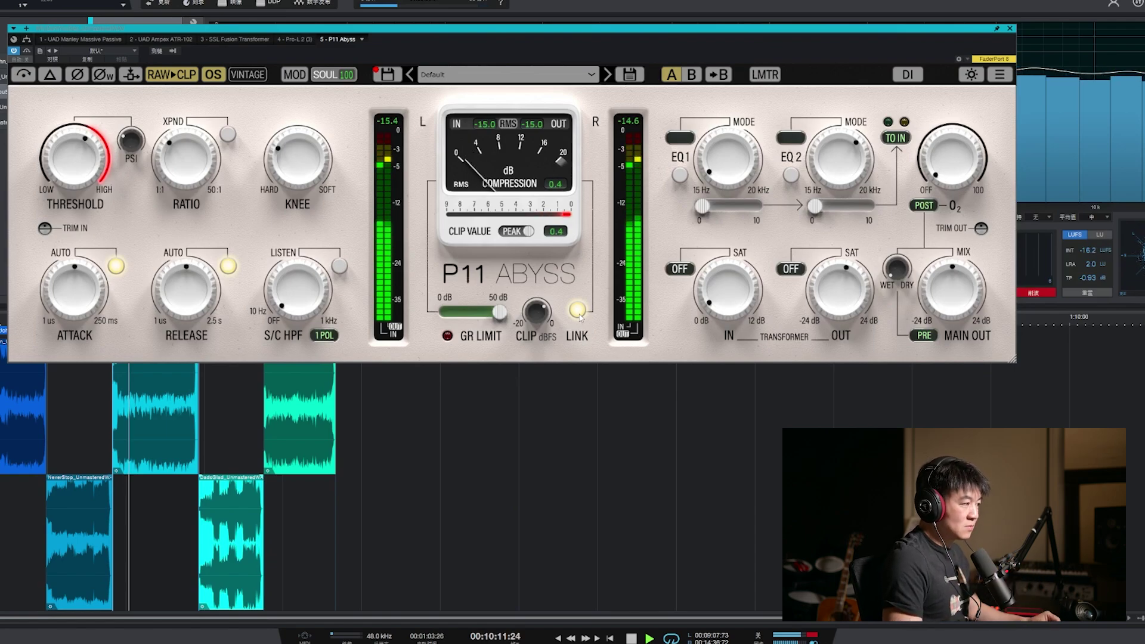
click(578, 310)
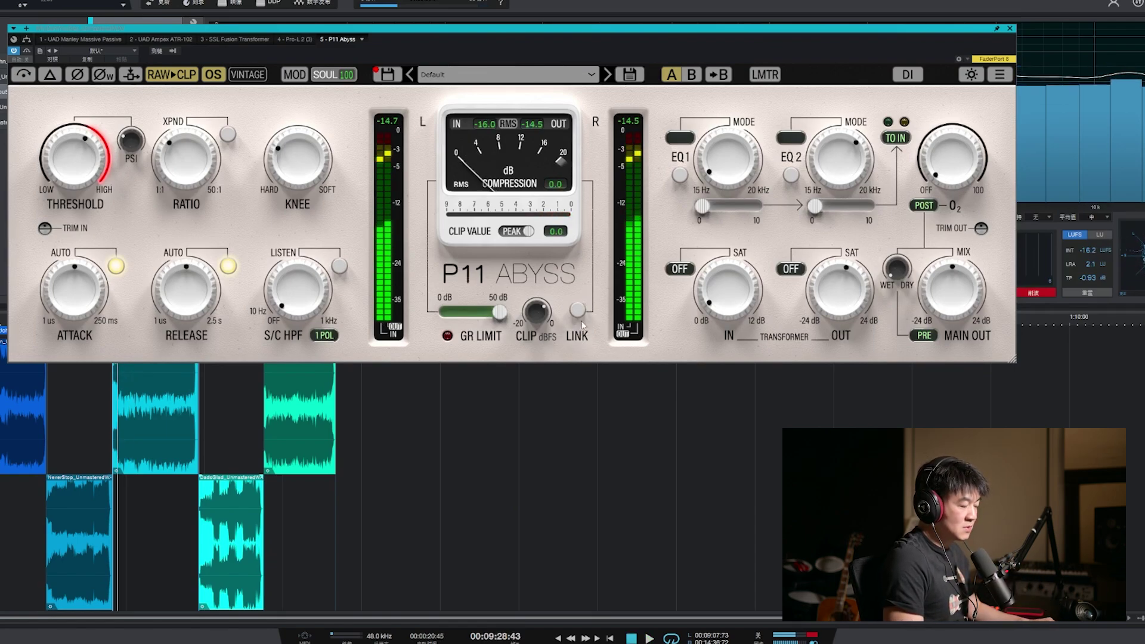
key(space)
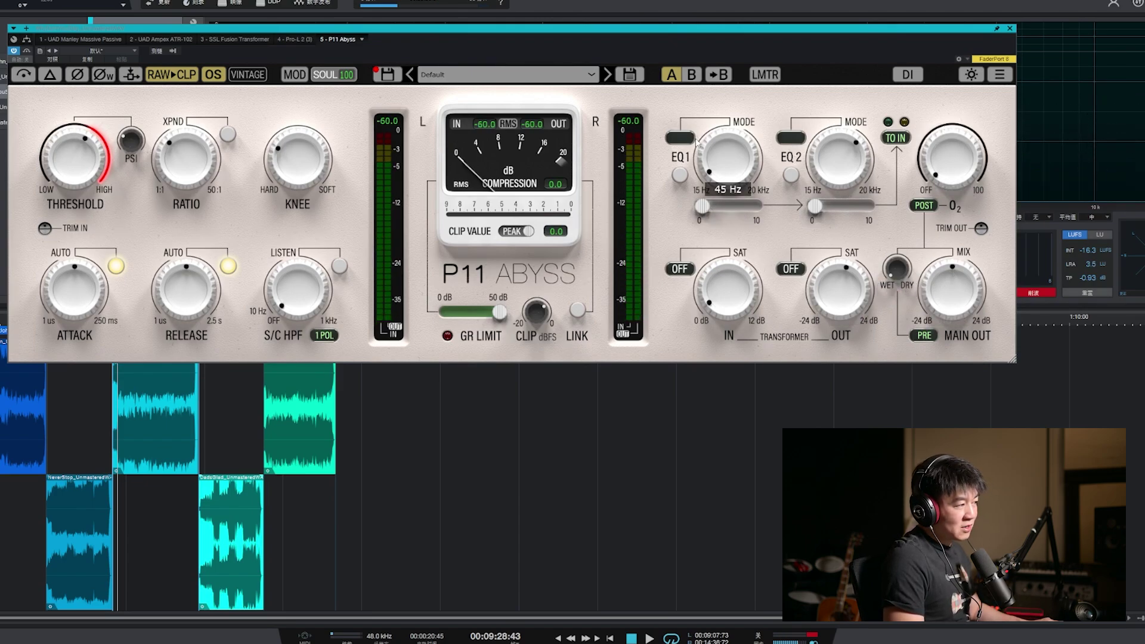
Lower the EQ1 frequency to 15 Hz, and enable EQ1 as a low shelf and EQ2 as a high shelf.
drag(732, 178, 738, 222)
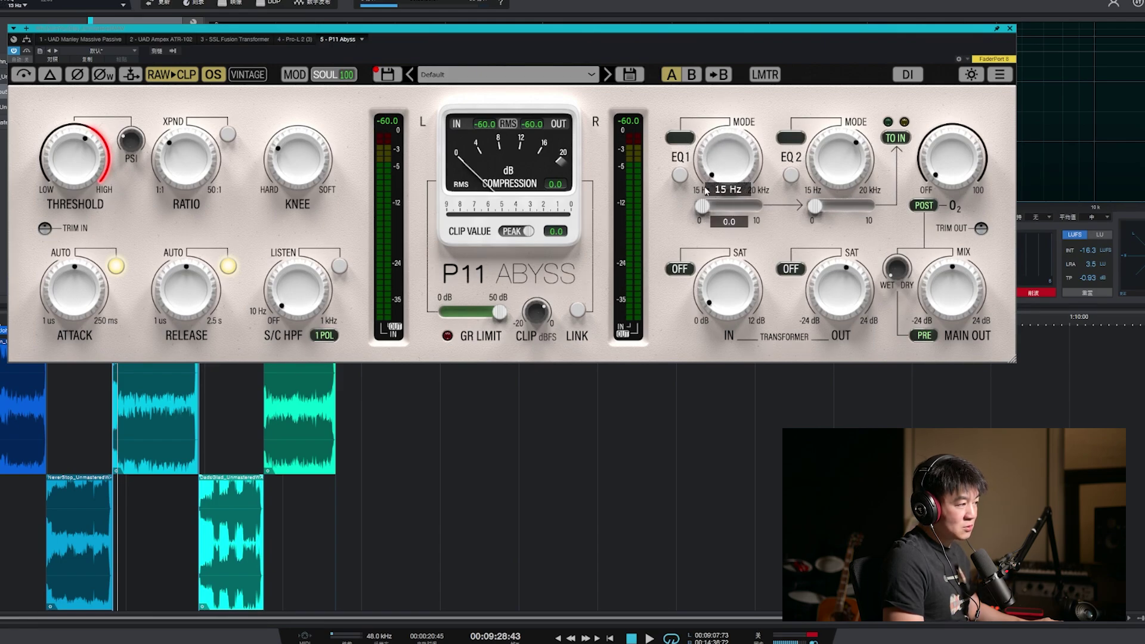
click(677, 139)
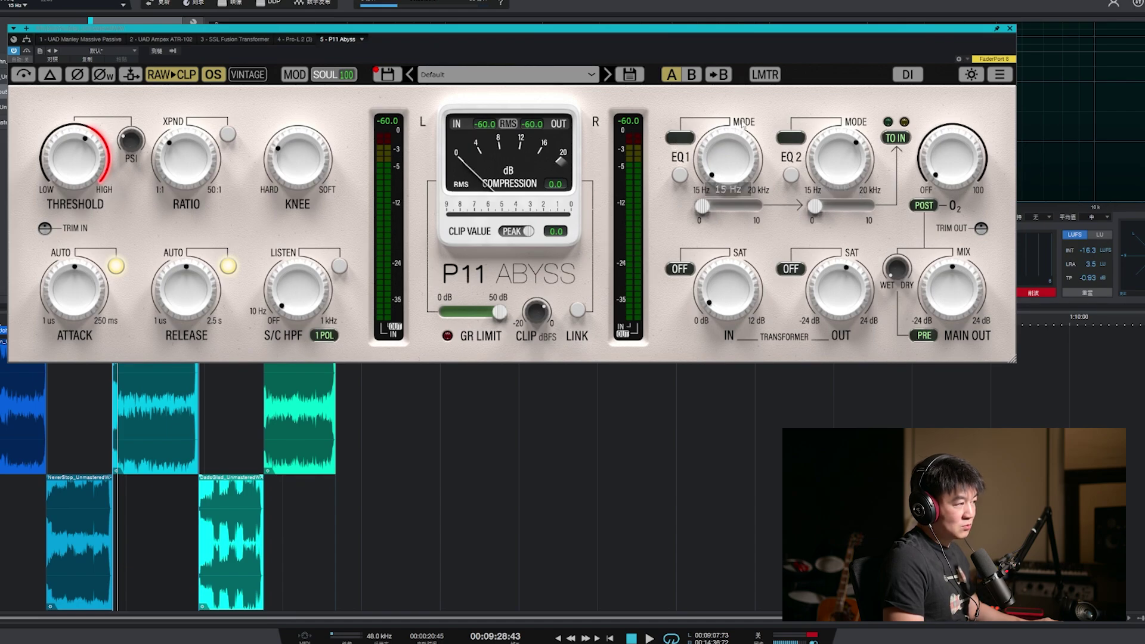
click(680, 176)
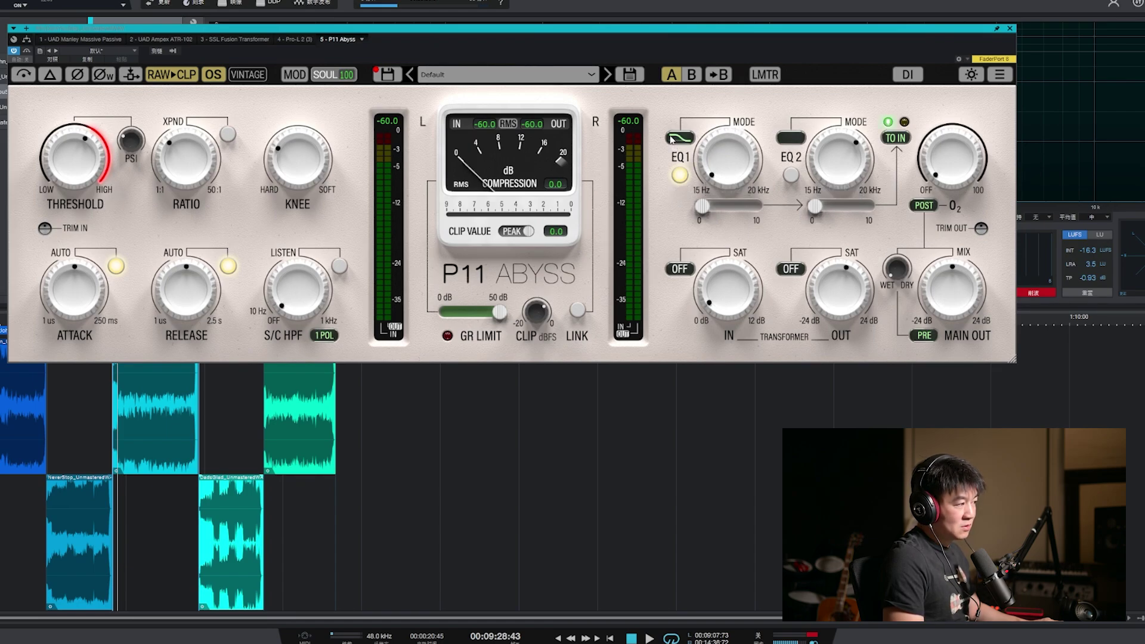
click(675, 139)
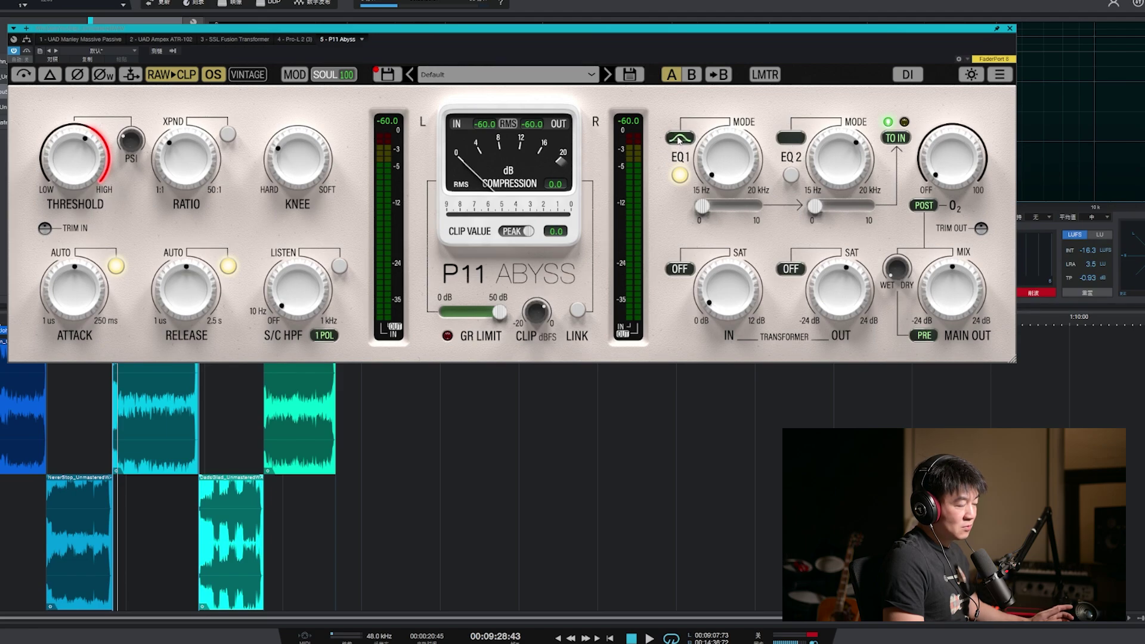
click(784, 141)
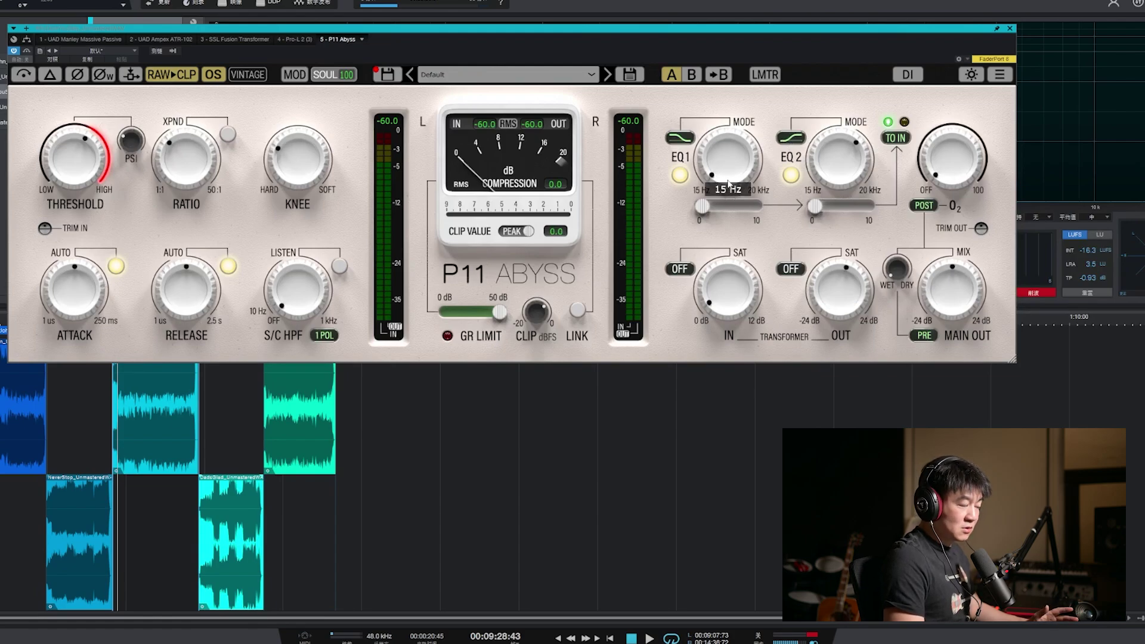
Toggle the EQ destination between TO SC and TO IN to compare both routings, ending on TO IN.
click(896, 138)
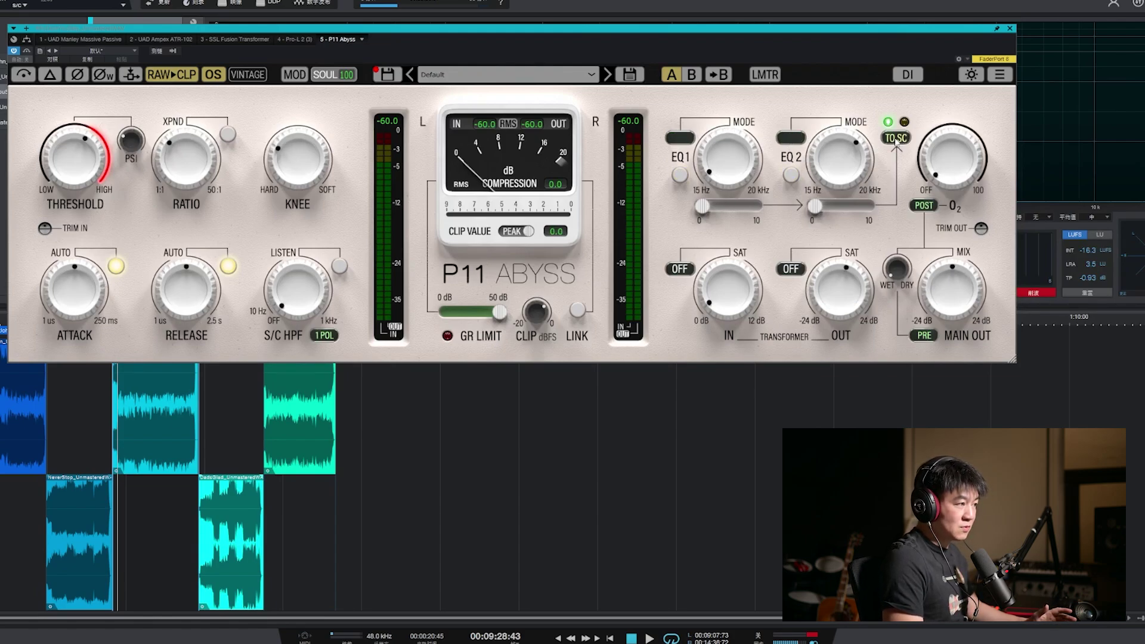
click(895, 139)
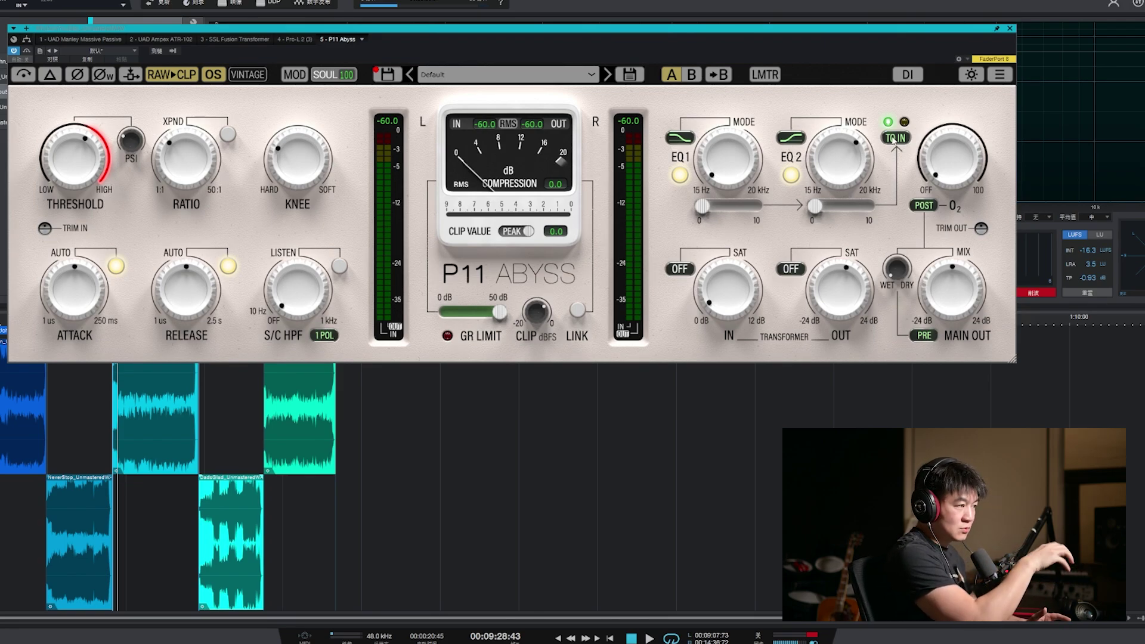
click(896, 138)
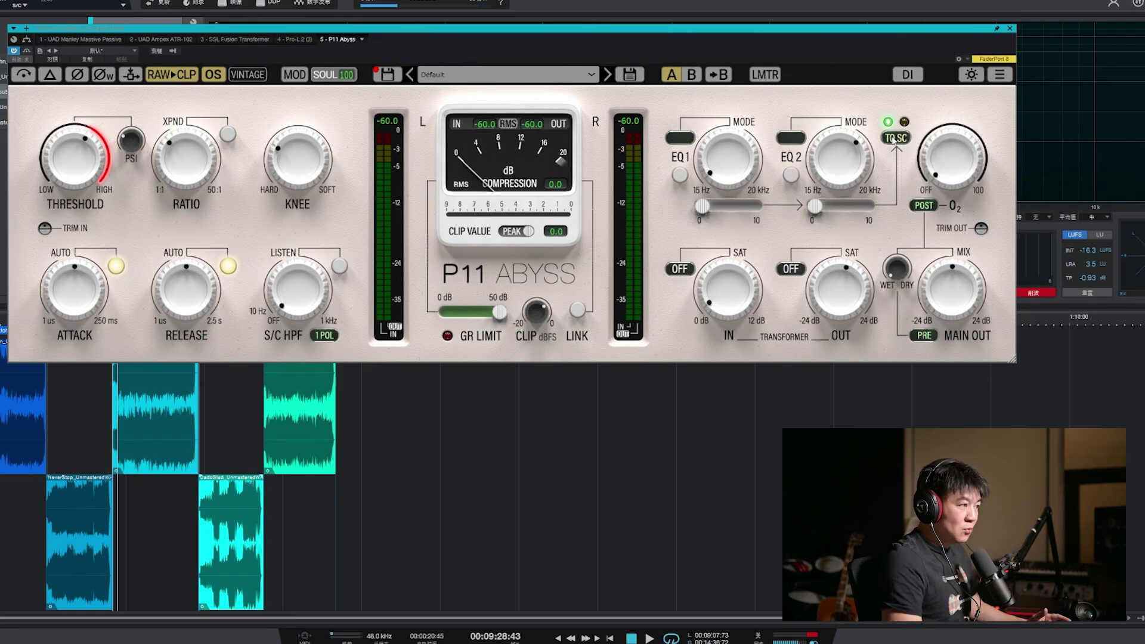
click(897, 139)
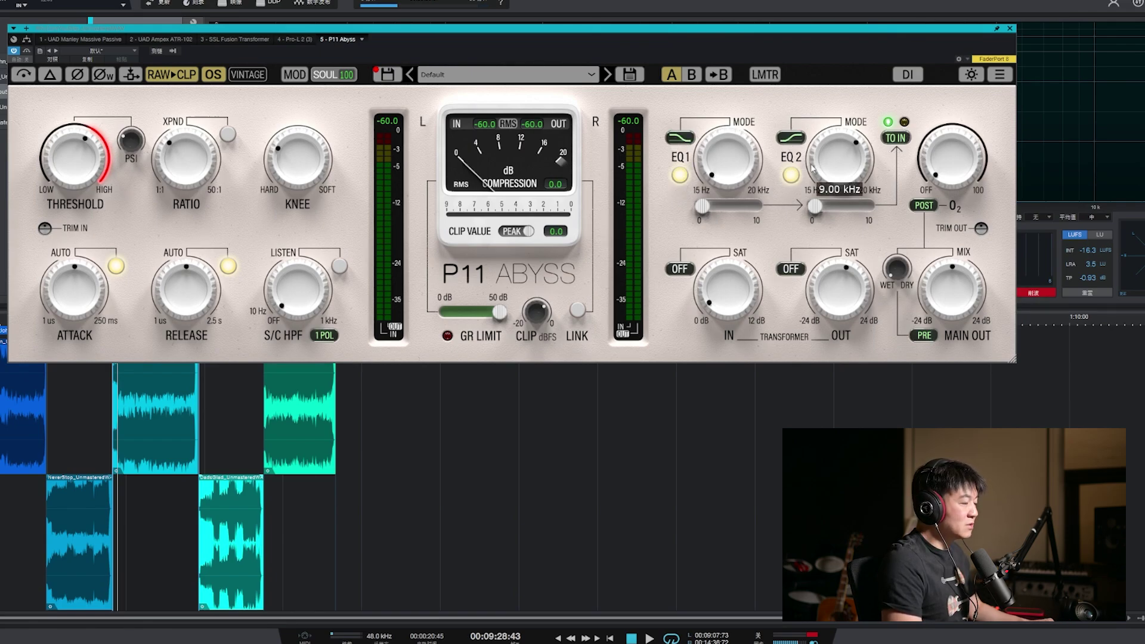
Start playback, raise the EQ1 amount to 4.0, reduce it to 2.4 and set the EQ1 frequency to 235 Hz.
mouse_move(723, 198)
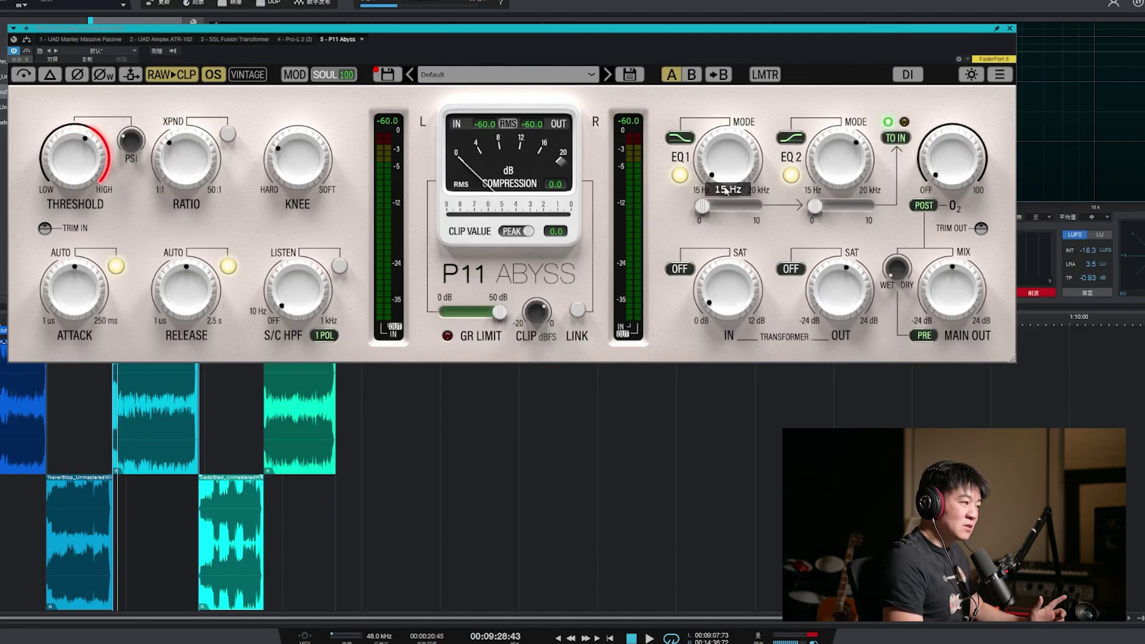
mouse_move(733, 178)
mouse_down()
mouse_move(737, 153)
mouse_move(735, 166)
mouse_up()
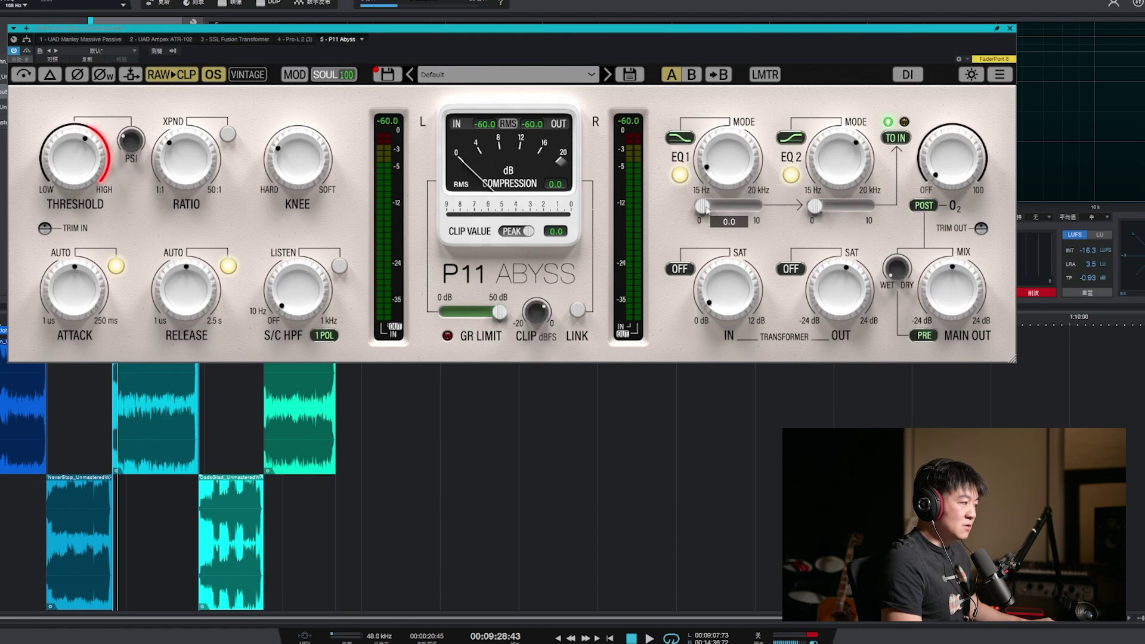
key(space)
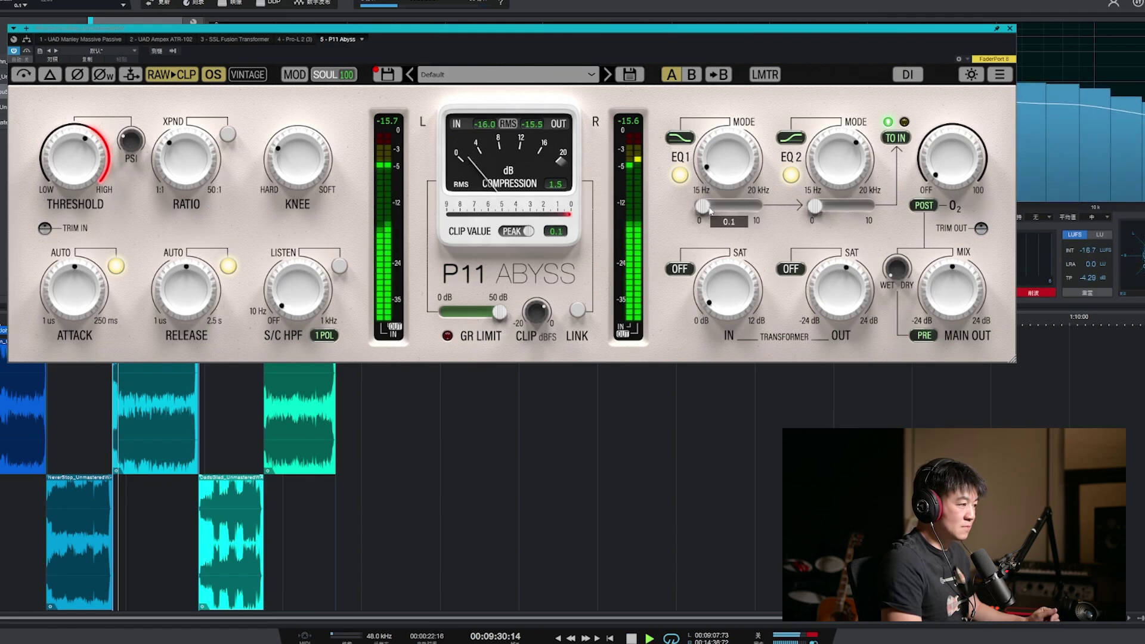
drag(704, 208, 724, 206)
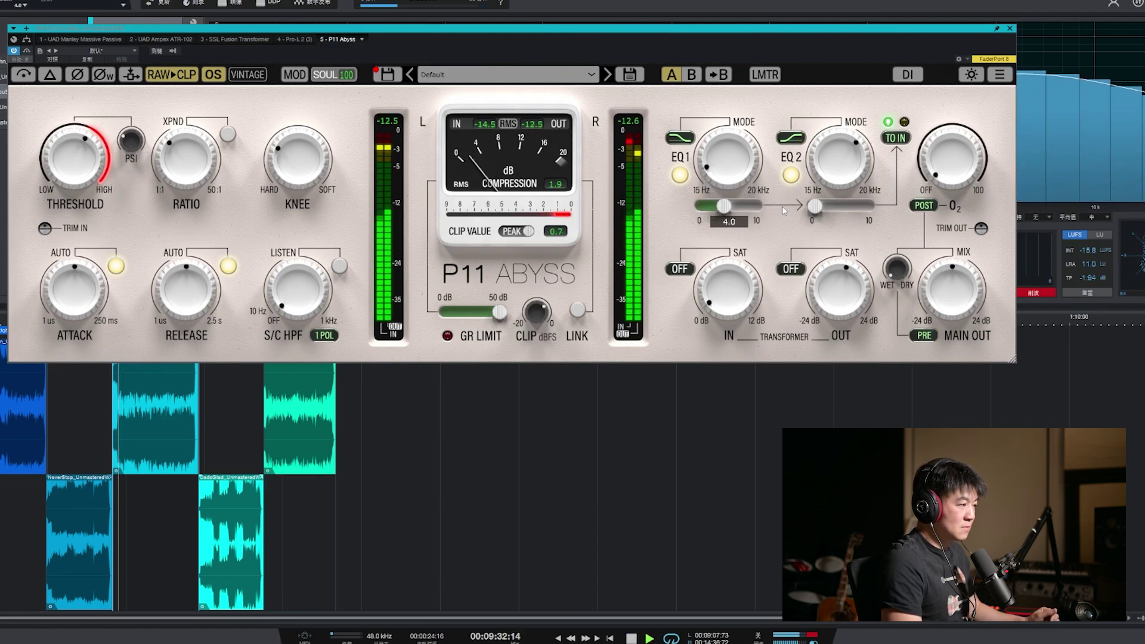
drag(810, 206, 745, 216)
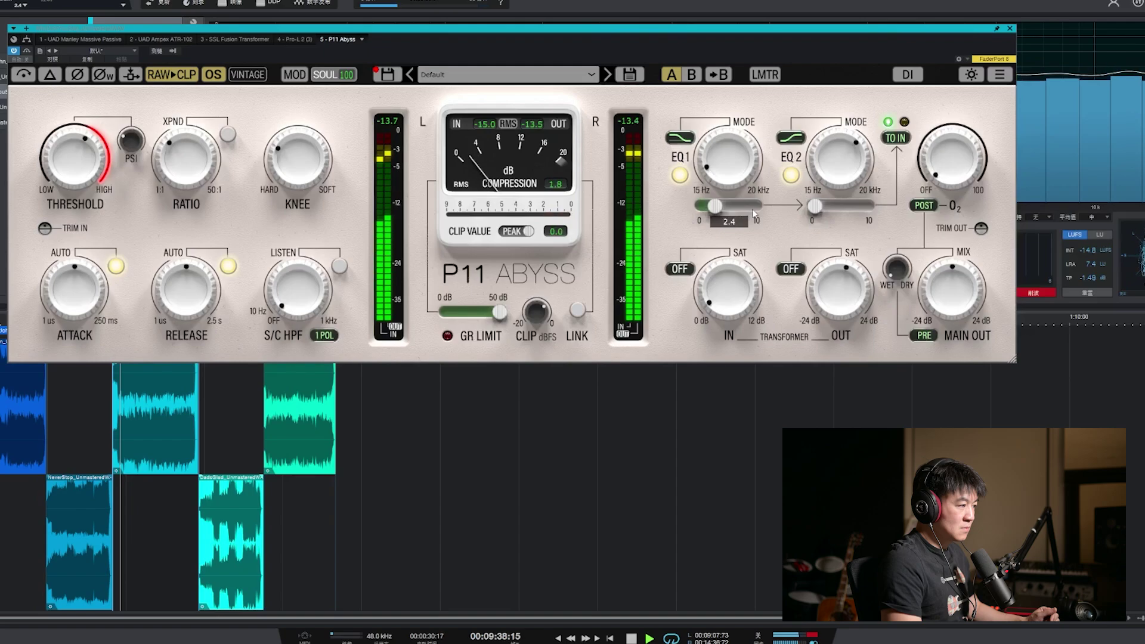
scroll(732, 169, up, 2)
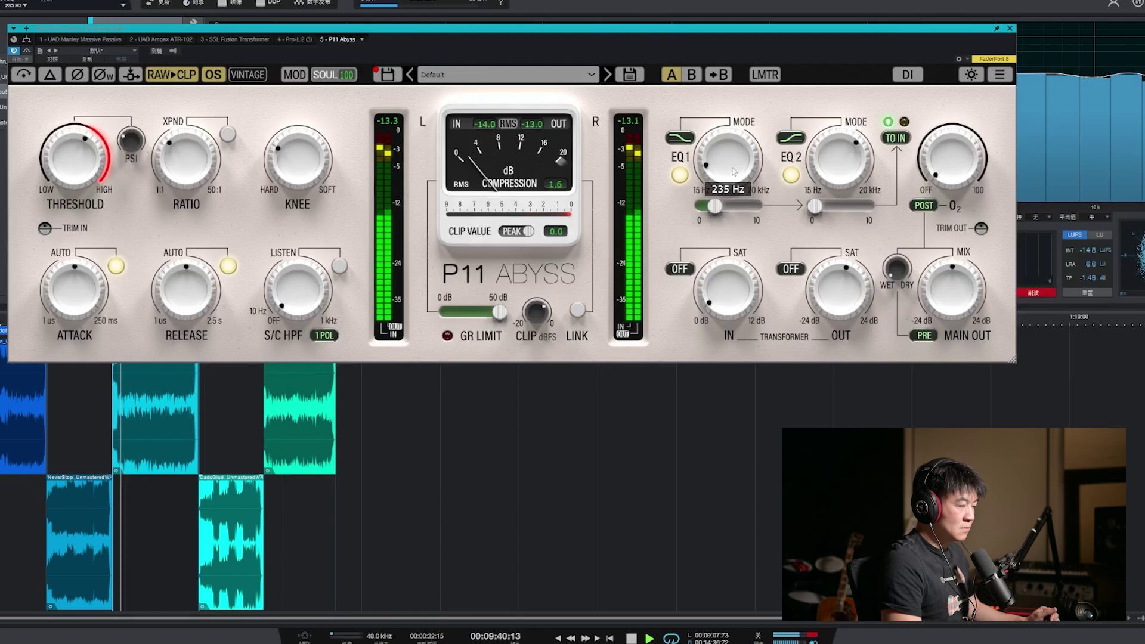
Raise the EQ2 amount to 10.0 and sweep its frequency through 10.81 kHz and 5.72 kHz to 6.54 kHz.
drag(822, 207, 1005, 194)
drag(855, 171, 855, 162)
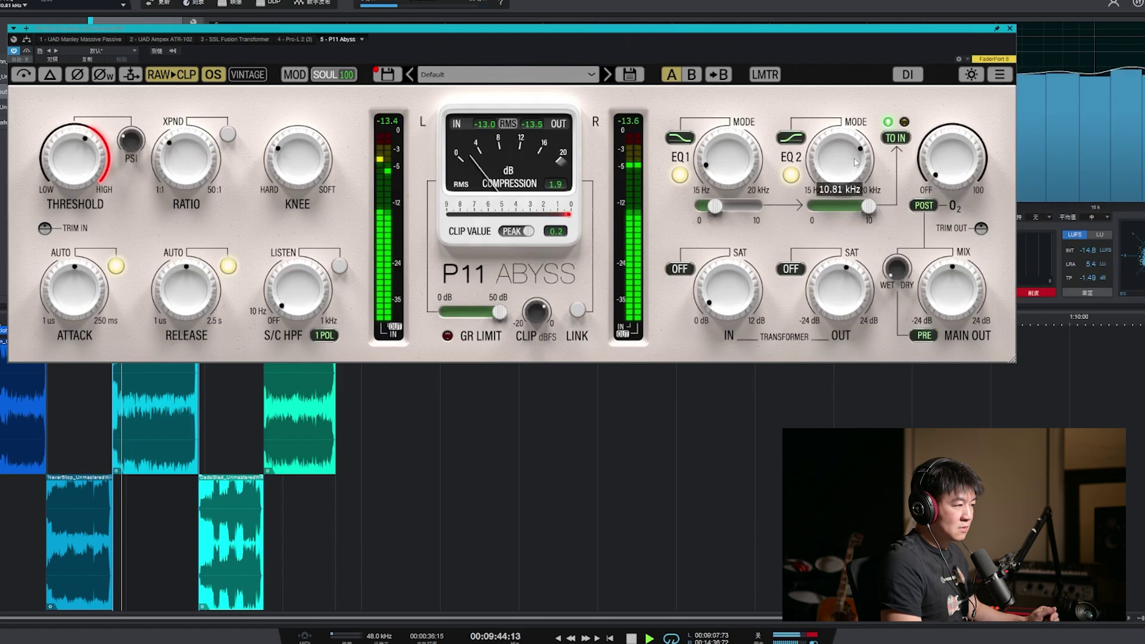
scroll(856, 163, down, 6)
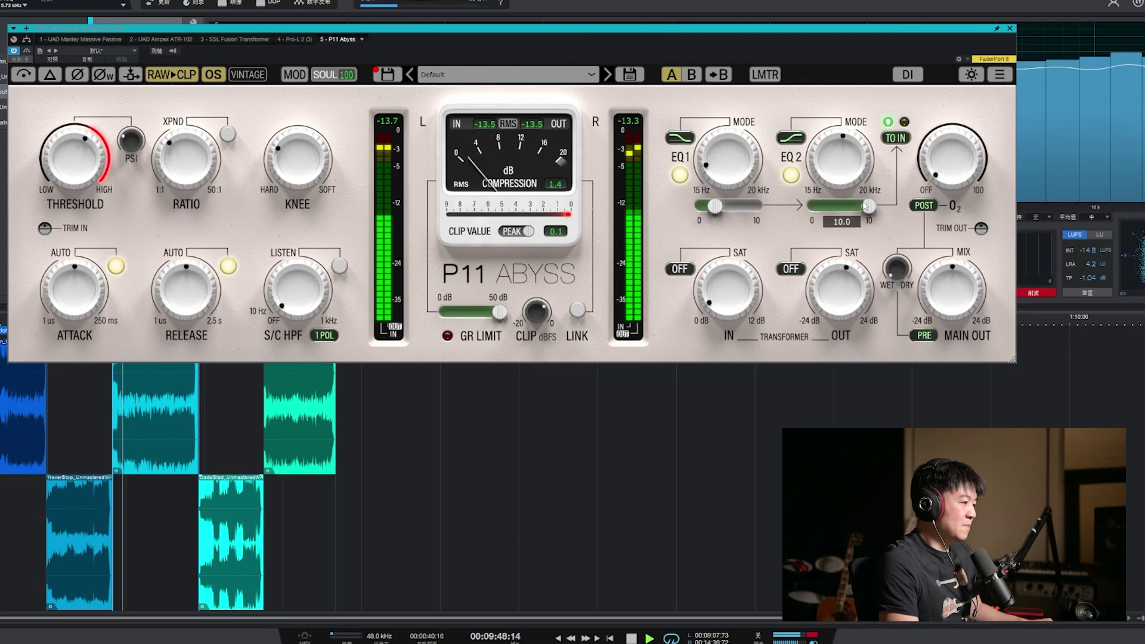
scroll(856, 163, up, 1)
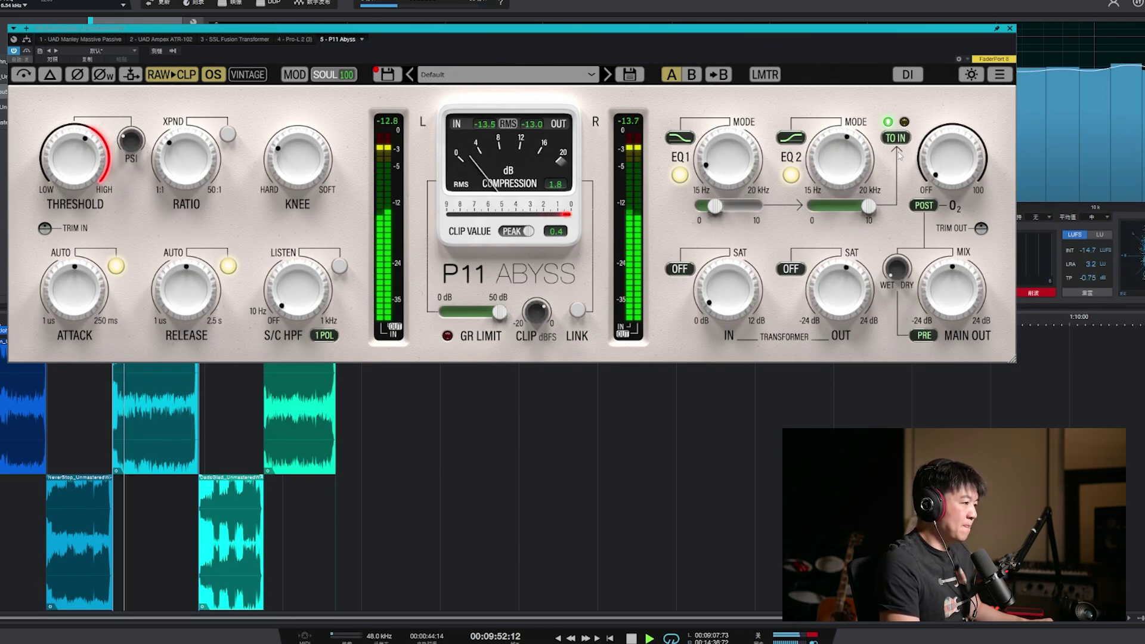
mouse_move(868, 173)
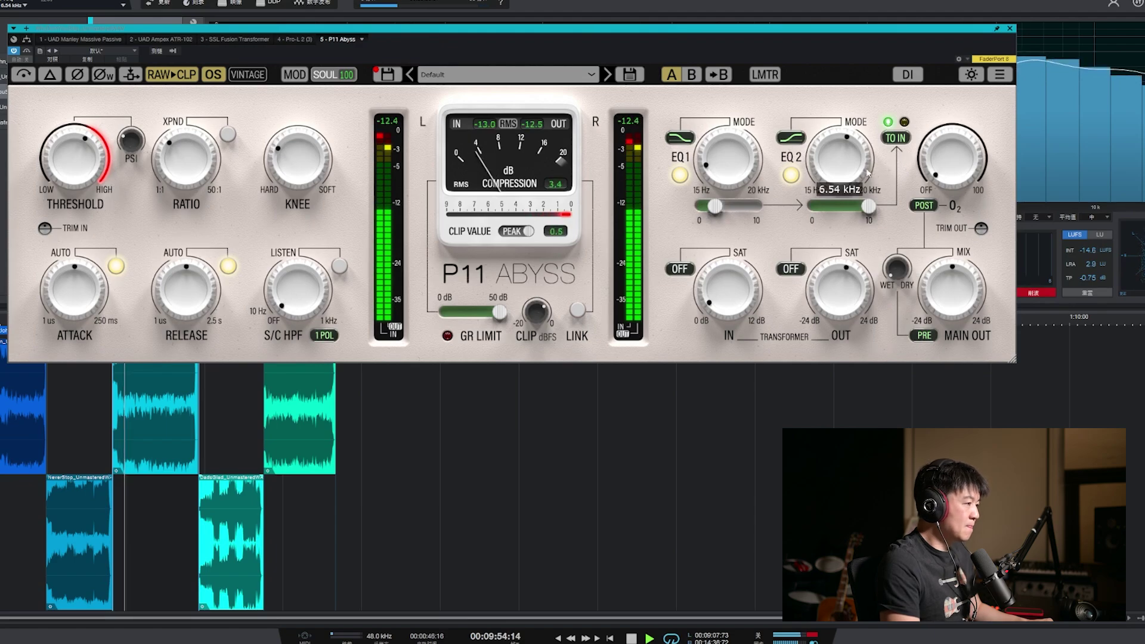
Bypass EQ2 and EQ1 during playback for comparison, re-enable both bands and stop playback.
click(791, 175)
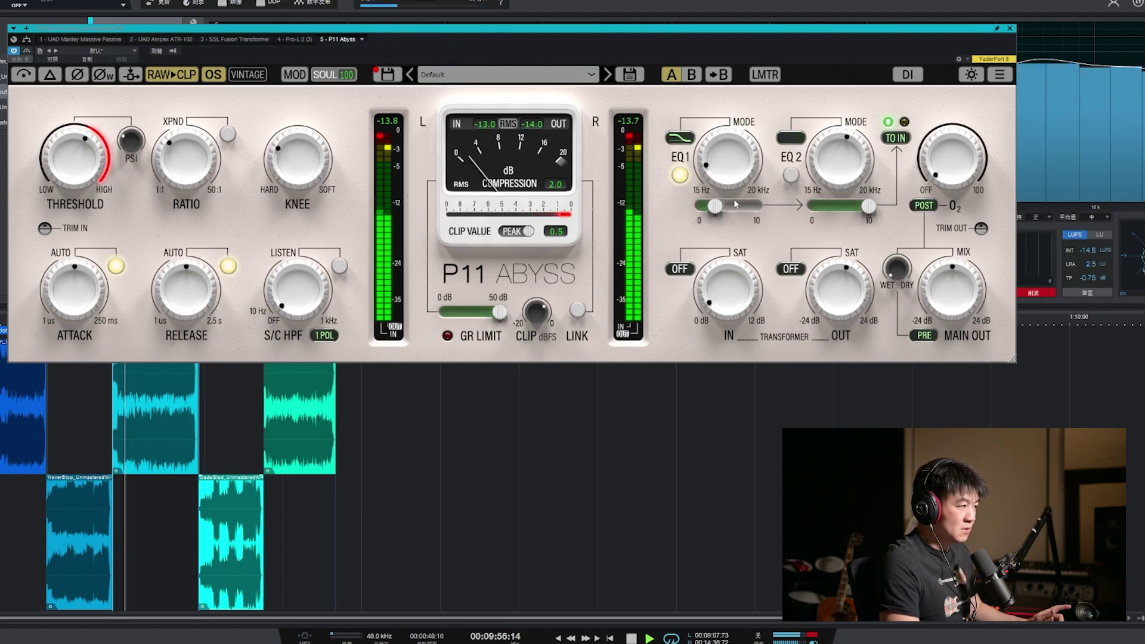
click(679, 176)
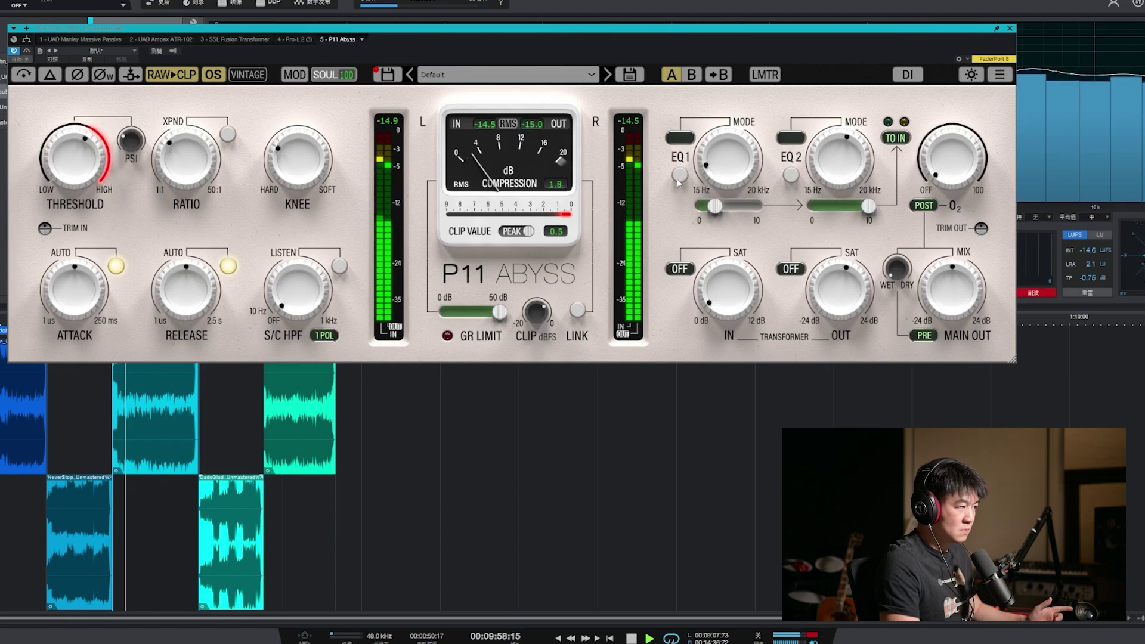
click(679, 176)
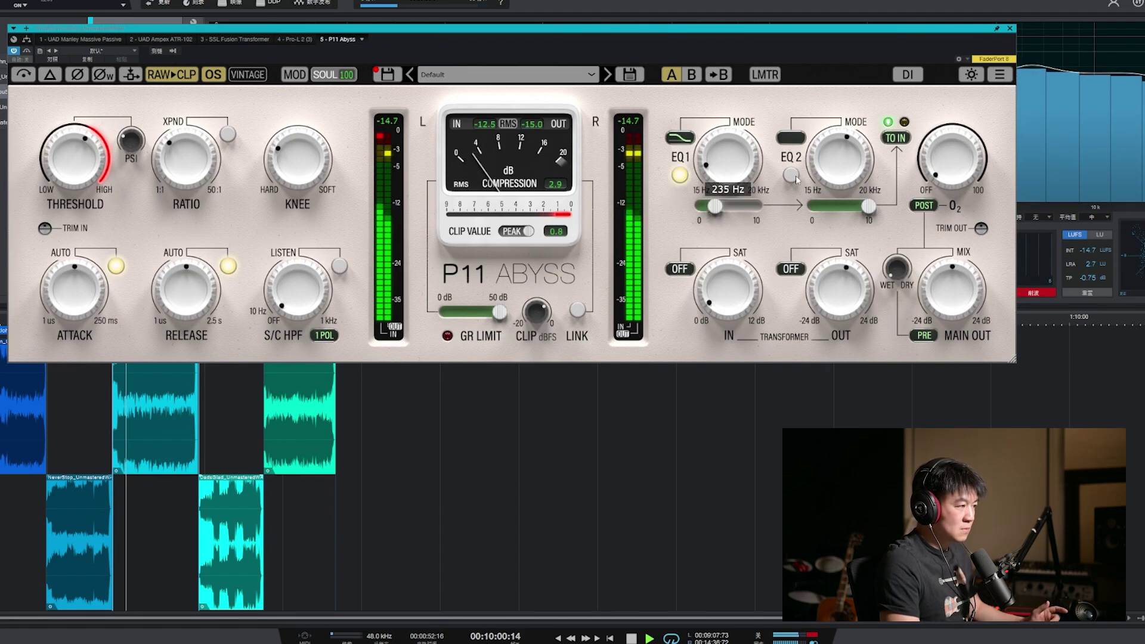
click(790, 175)
mouse_move(805, 202)
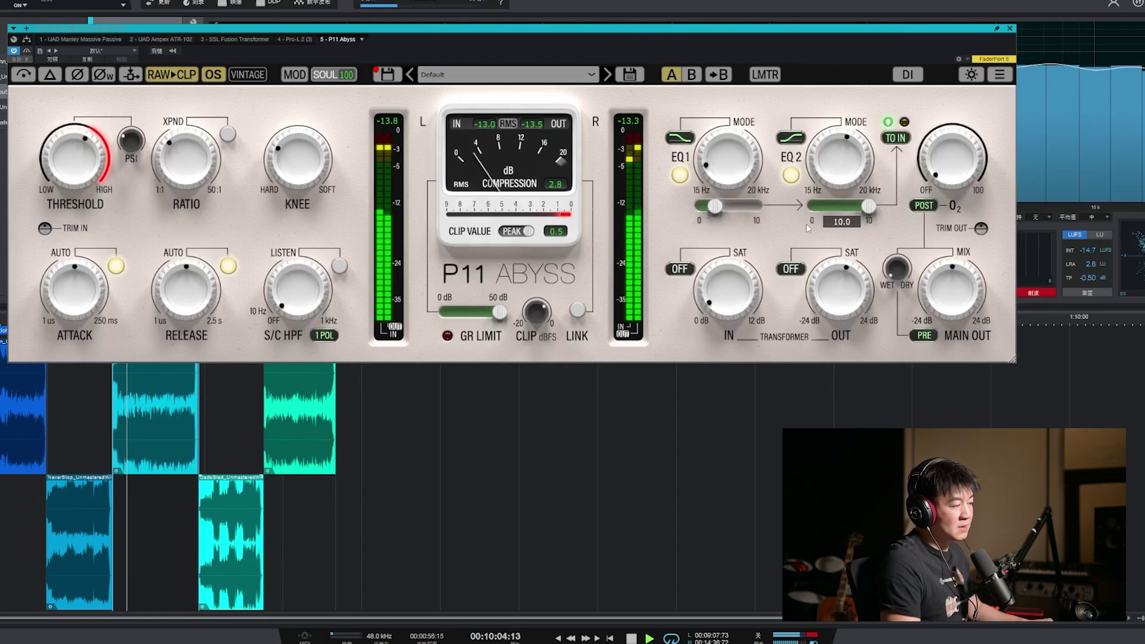
key(space)
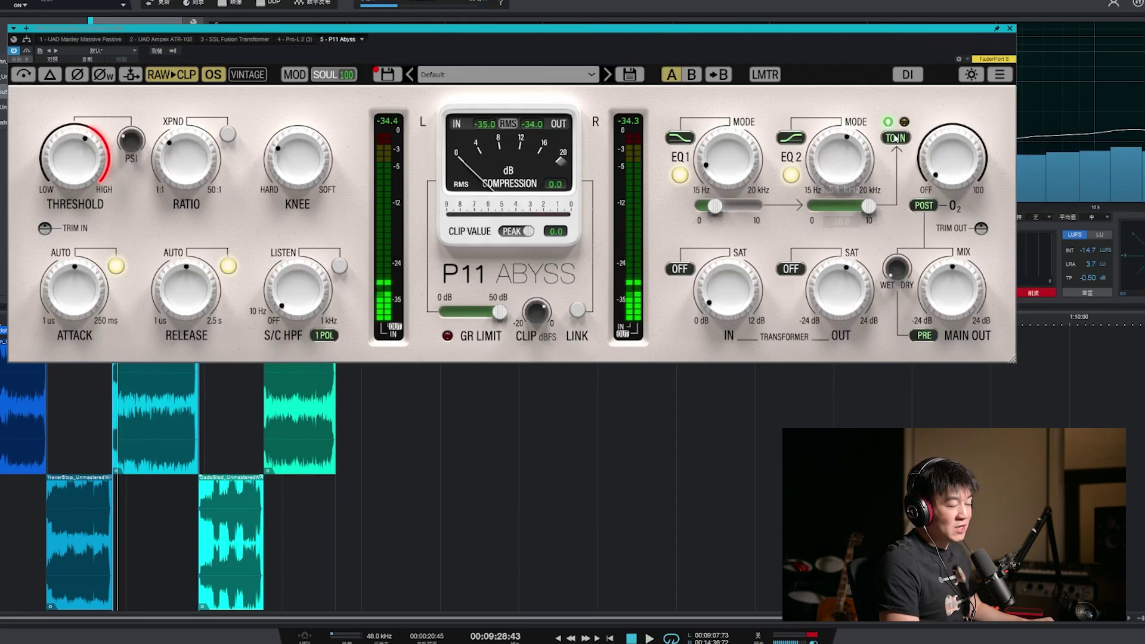
Switch the EQ destination to TO SC, lower the sidechain EQ1 frequency to 15 Hz and return to TO IN.
click(896, 138)
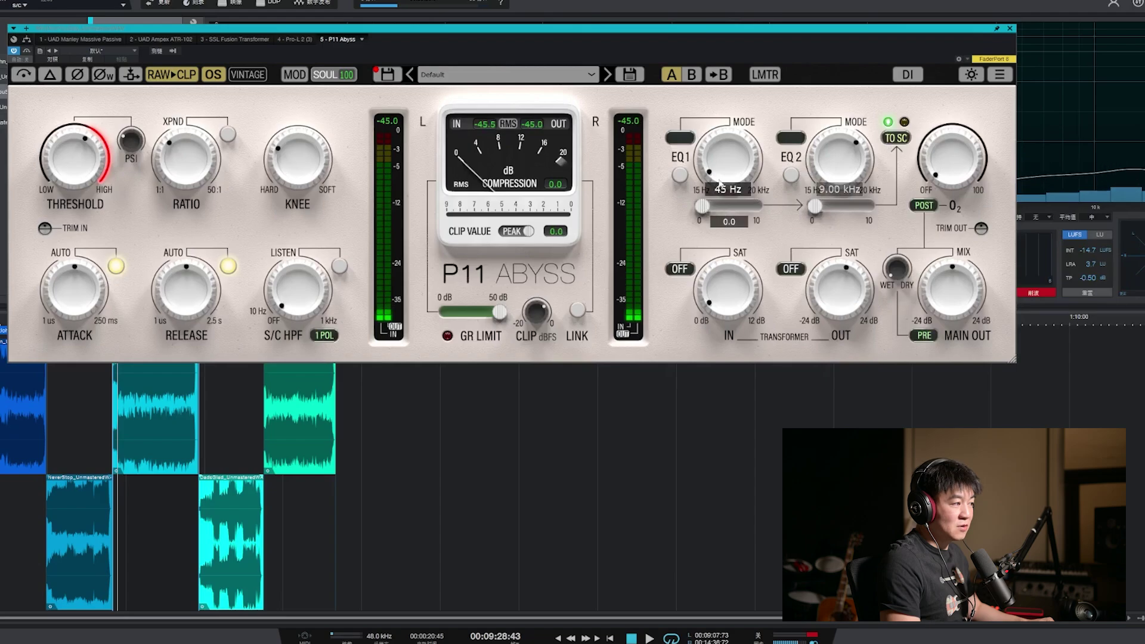
drag(720, 183, 727, 201)
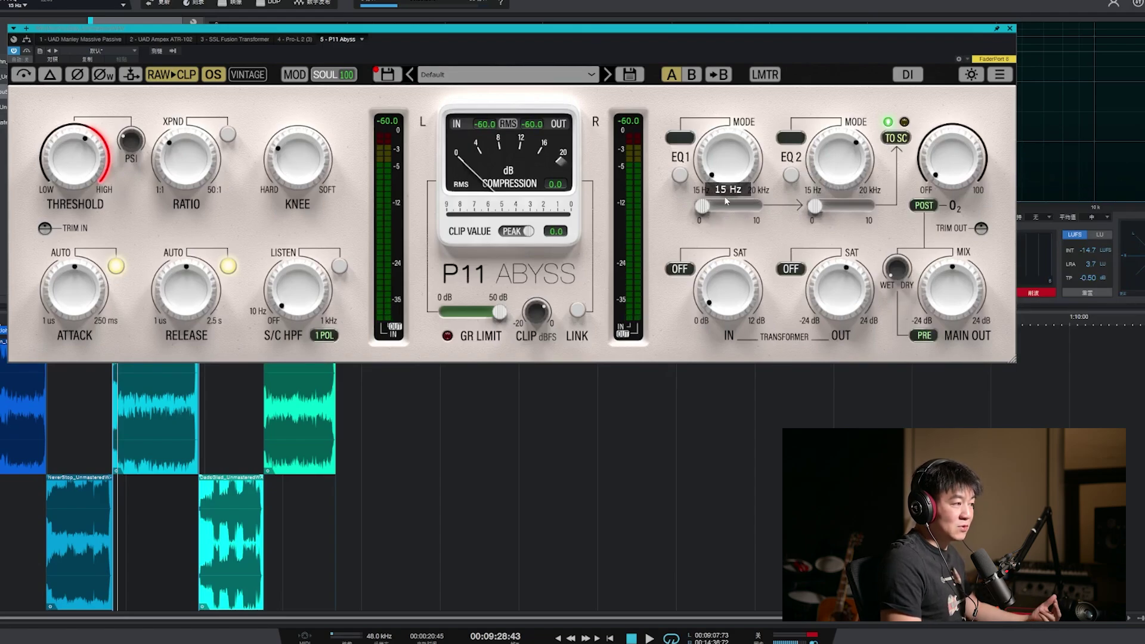
mouse_move(836, 182)
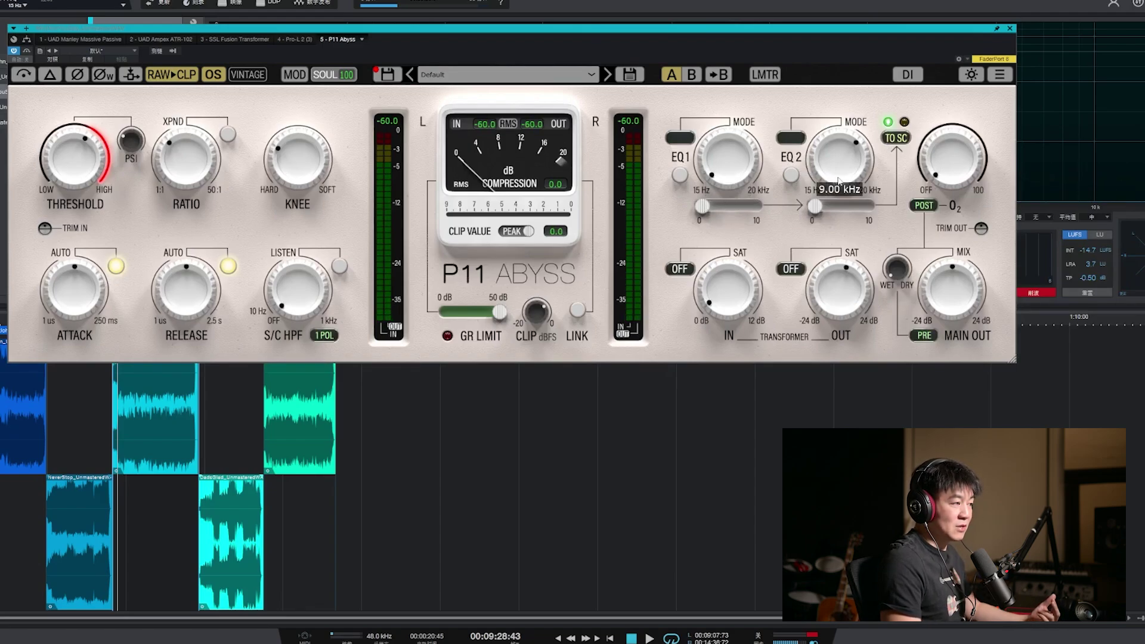
click(896, 138)
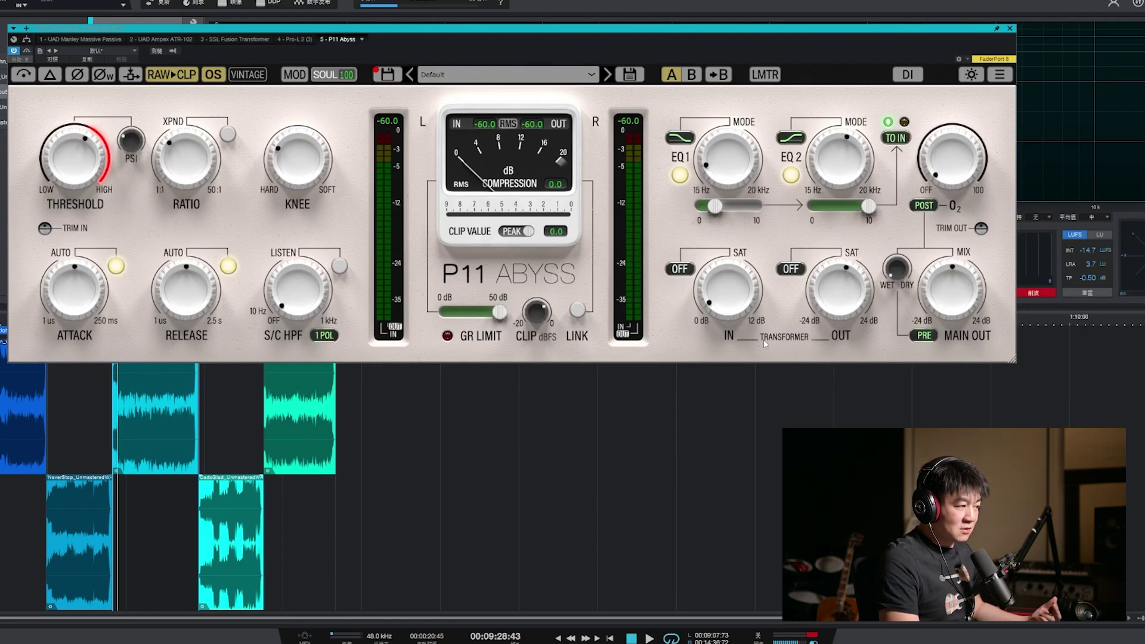
Compare class A and A/B on the input transformer, and set both the input and output transformers to class A.
mouse_move(742, 297)
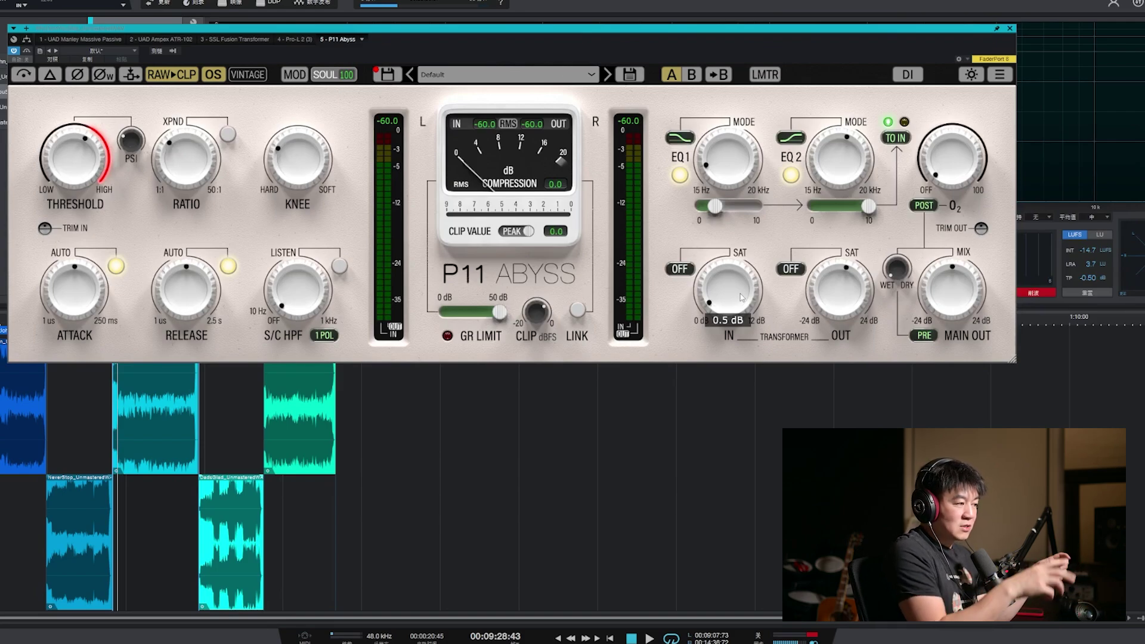
click(680, 270)
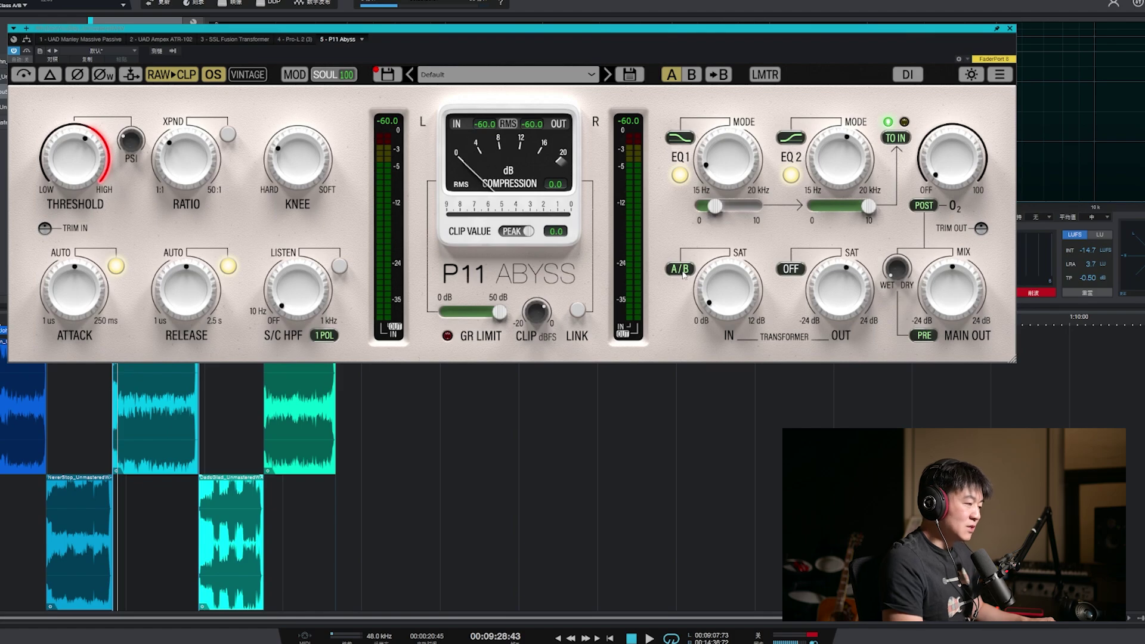
click(684, 273)
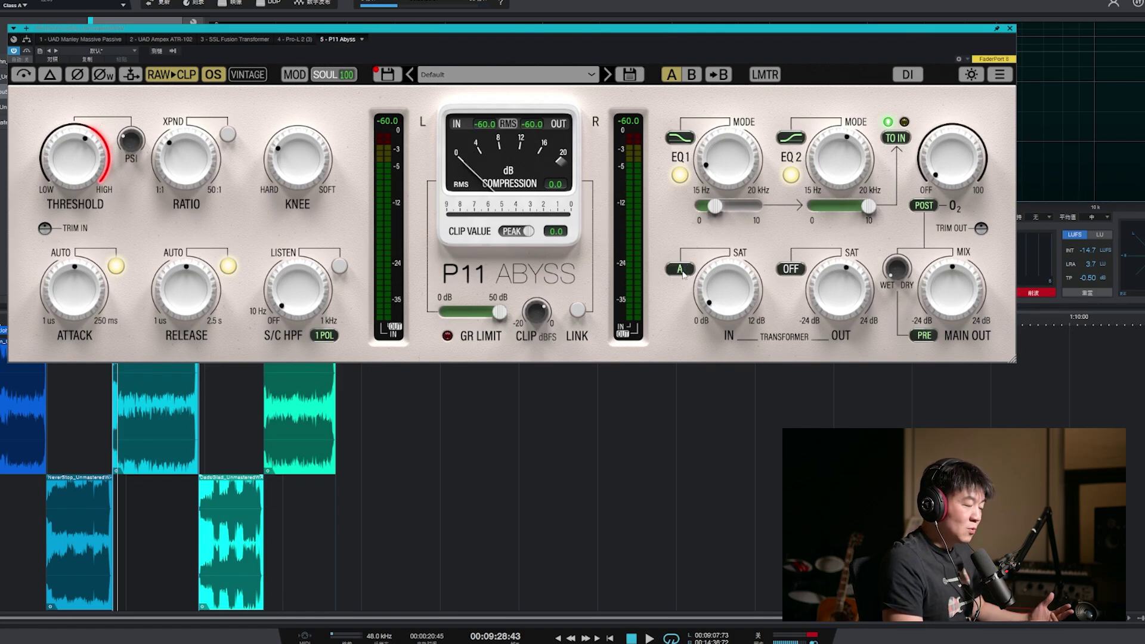
click(684, 272)
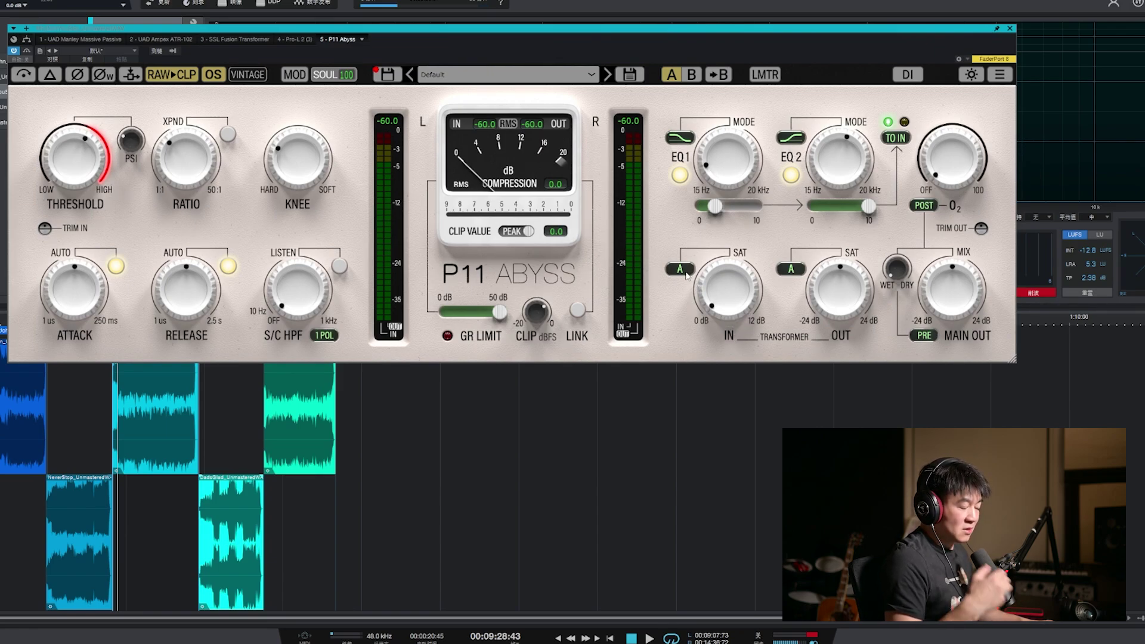
Try raising the input transformer's saturation, reset it to 0.0 dB, and compare the transformer switched off against class A.
drag(728, 302, 731, 273)
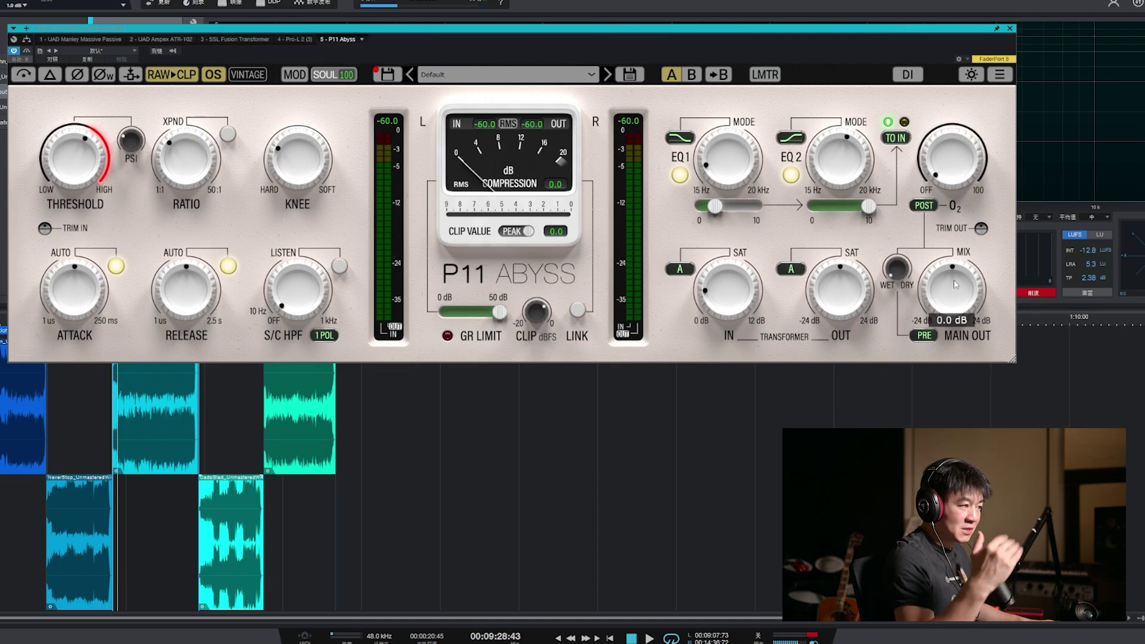
drag(734, 289, 734, 402)
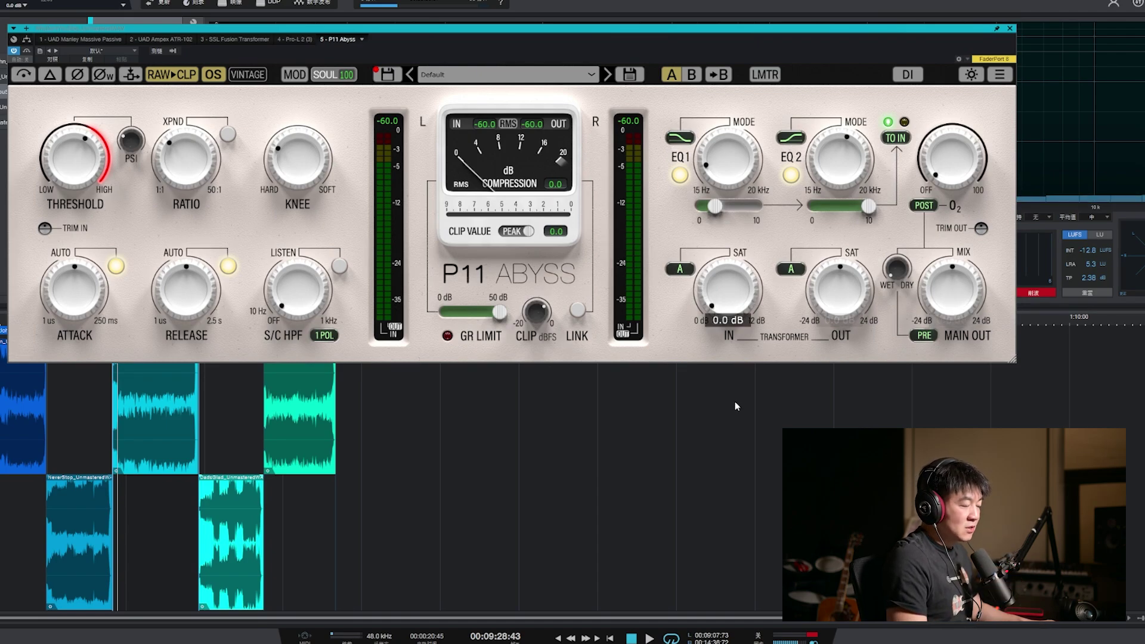
mouse_move(731, 301)
mouse_down()
mouse_move(729, 218)
mouse_move(732, 321)
mouse_up()
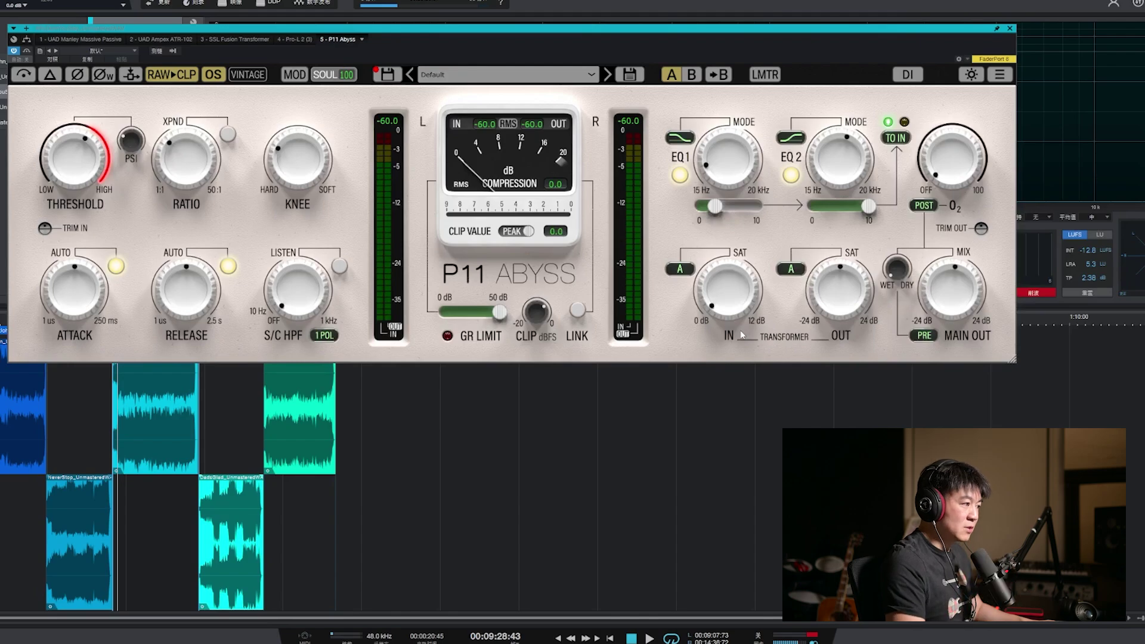
click(683, 269)
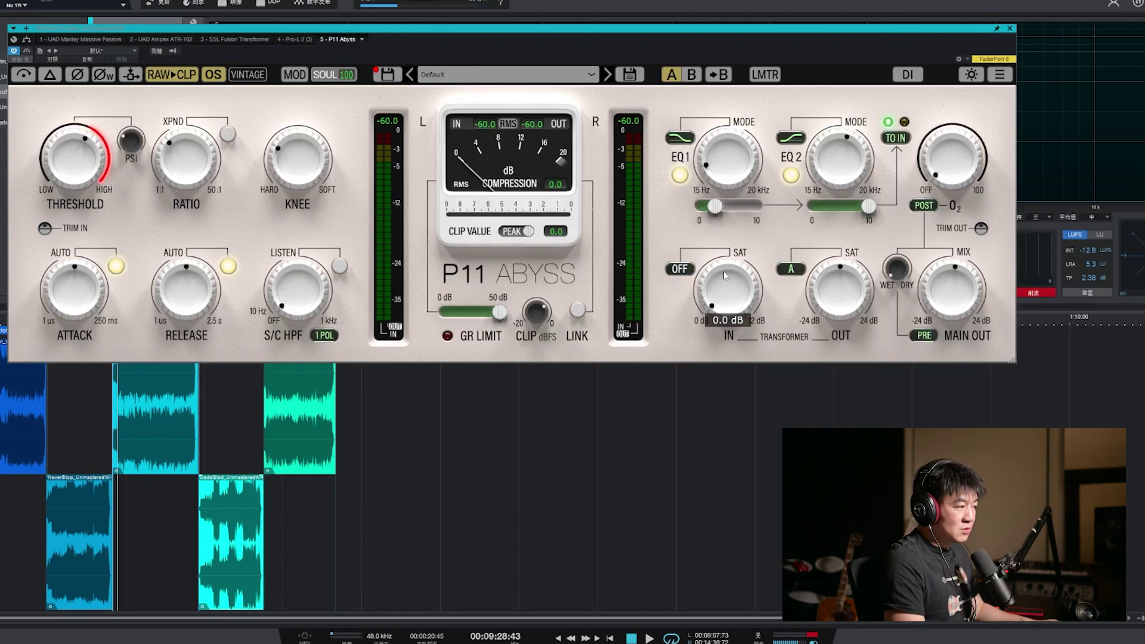
click(686, 269)
Start playback, push the class A input transformer's saturation to 9.5 dB and ease it back down.
key(space)
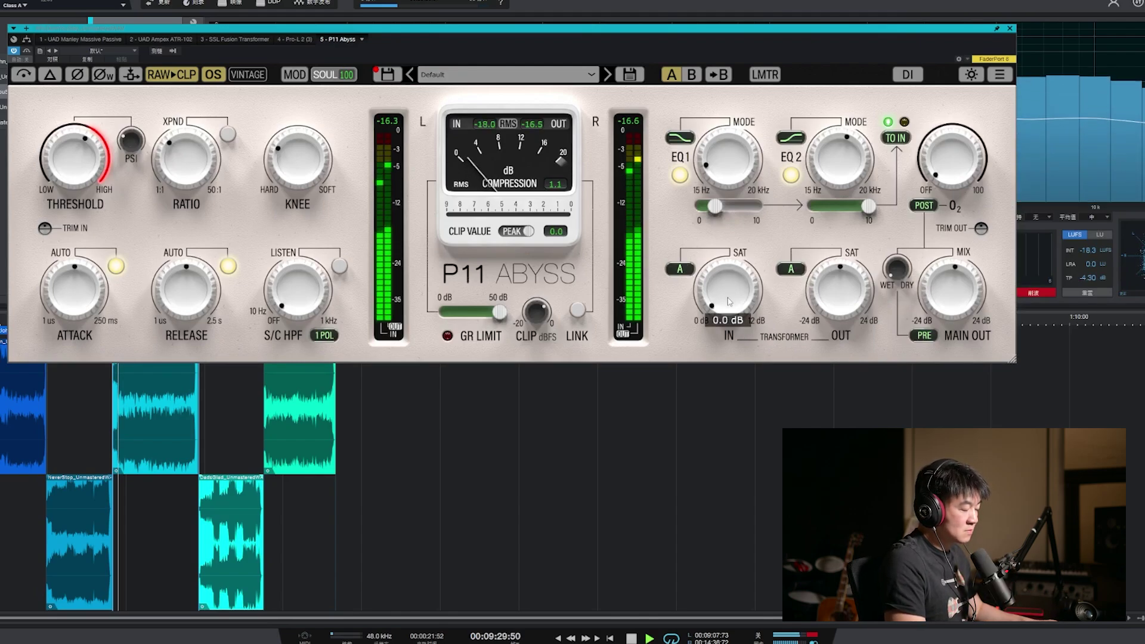
drag(729, 301, 757, 173)
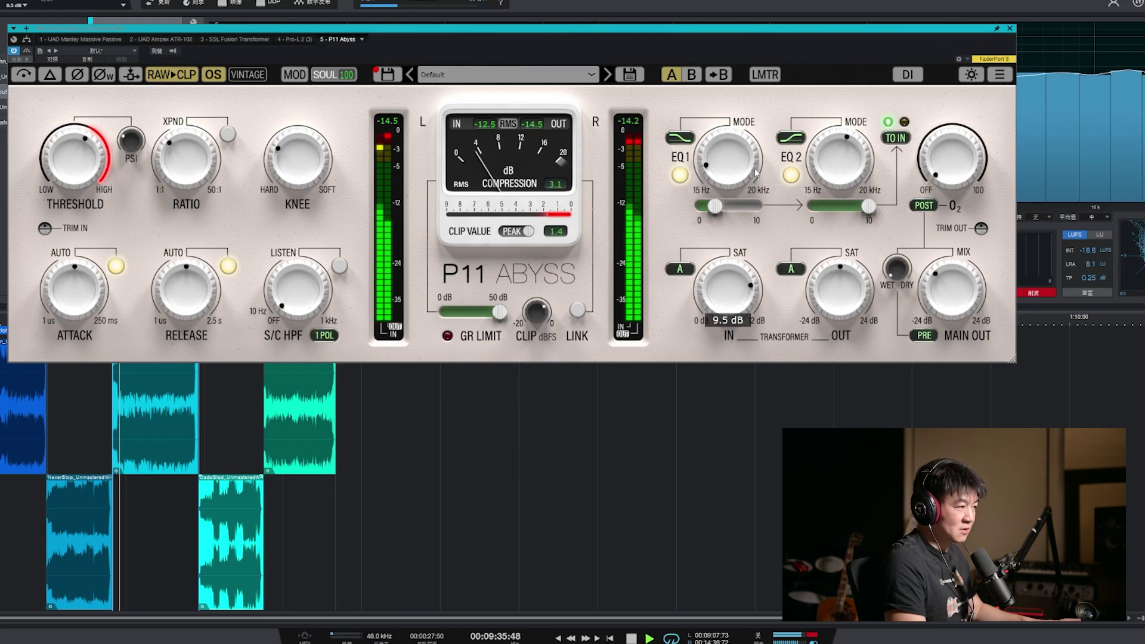
drag(756, 173, 754, 257)
Audition the input transformer in class A/B at 7.2 dB, lower its saturation to 3.9 dB and return it to class A.
click(685, 271)
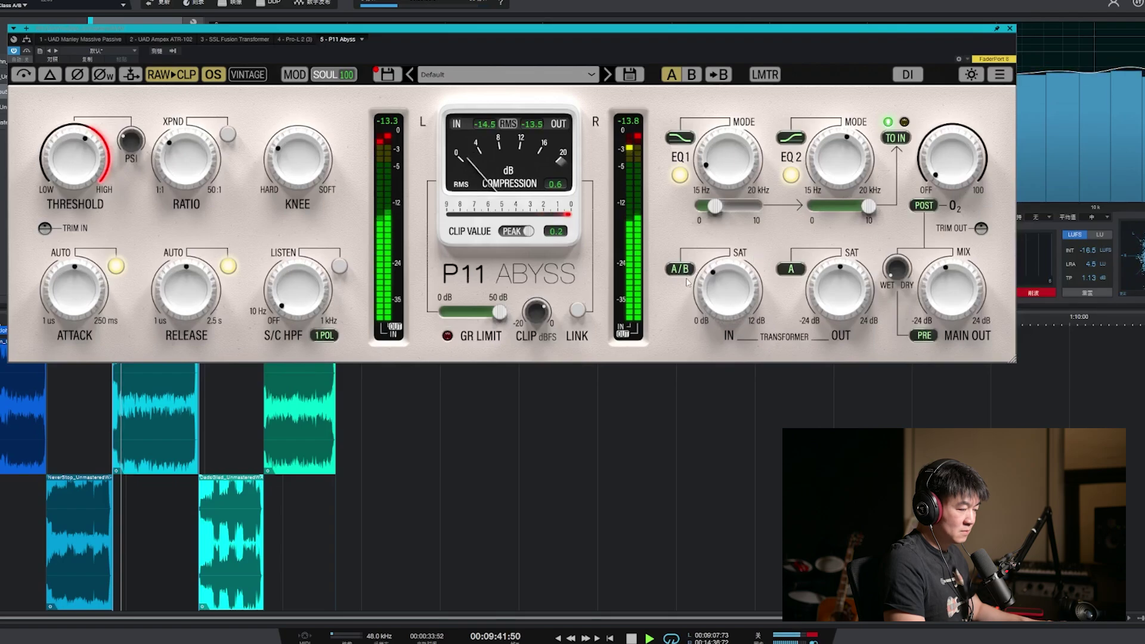
drag(725, 297, 734, 250)
click(685, 272)
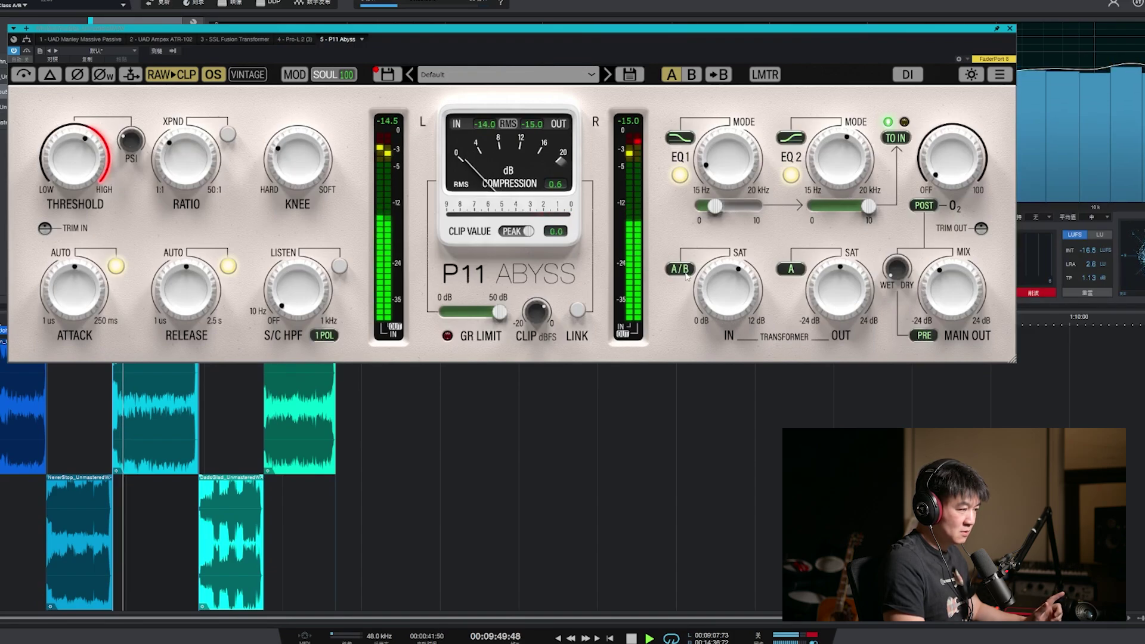
mouse_move(718, 297)
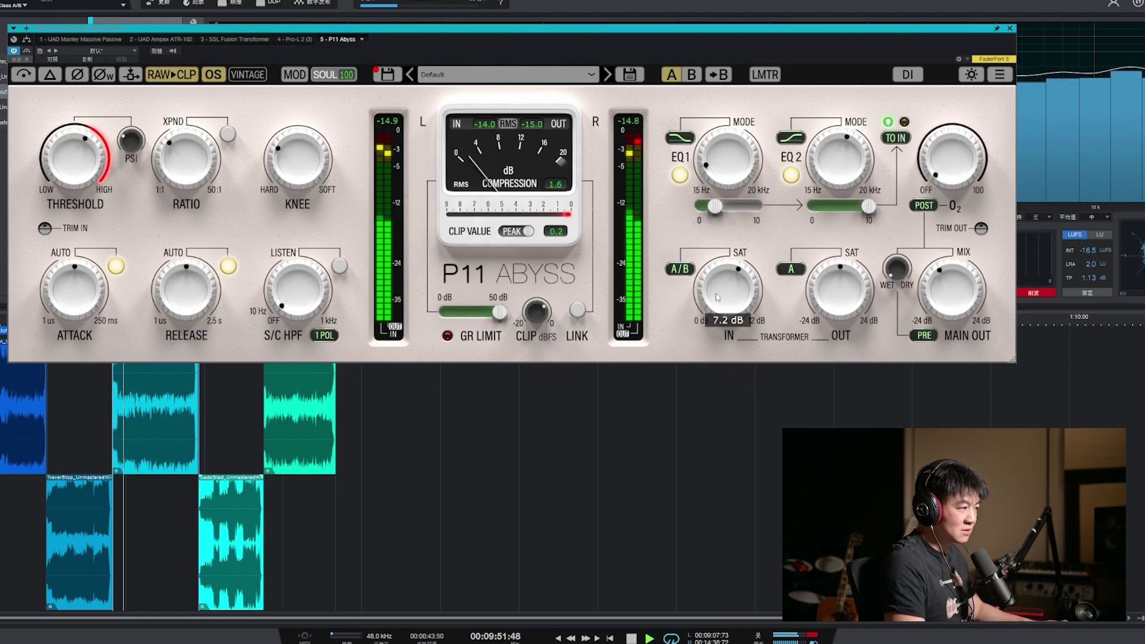
drag(717, 297, 718, 341)
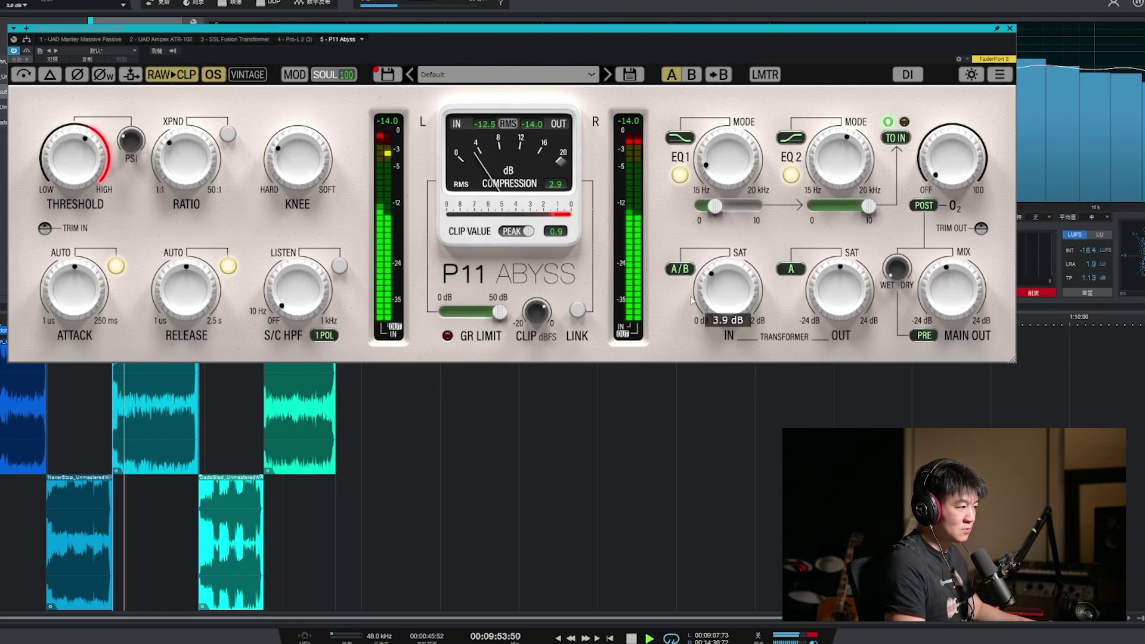
click(681, 270)
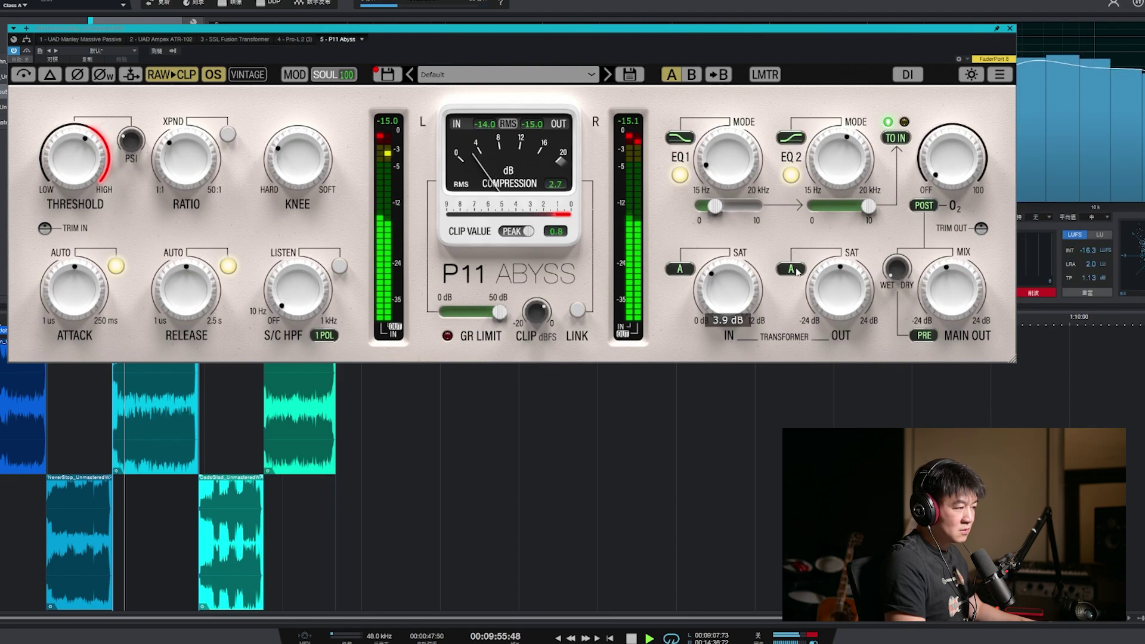
Raise the output transformer's saturation to 9.7 dB, compare its class modes, reduce it to 2.3 dB and stop playback.
mouse_move(843, 290)
drag(844, 301, 857, 269)
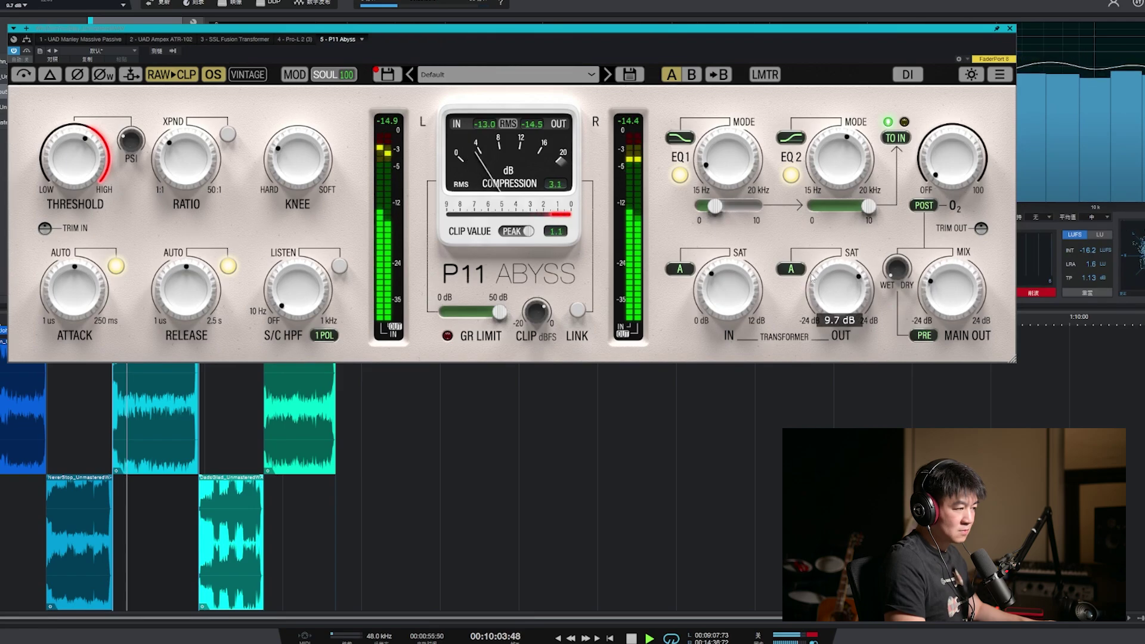
click(792, 269)
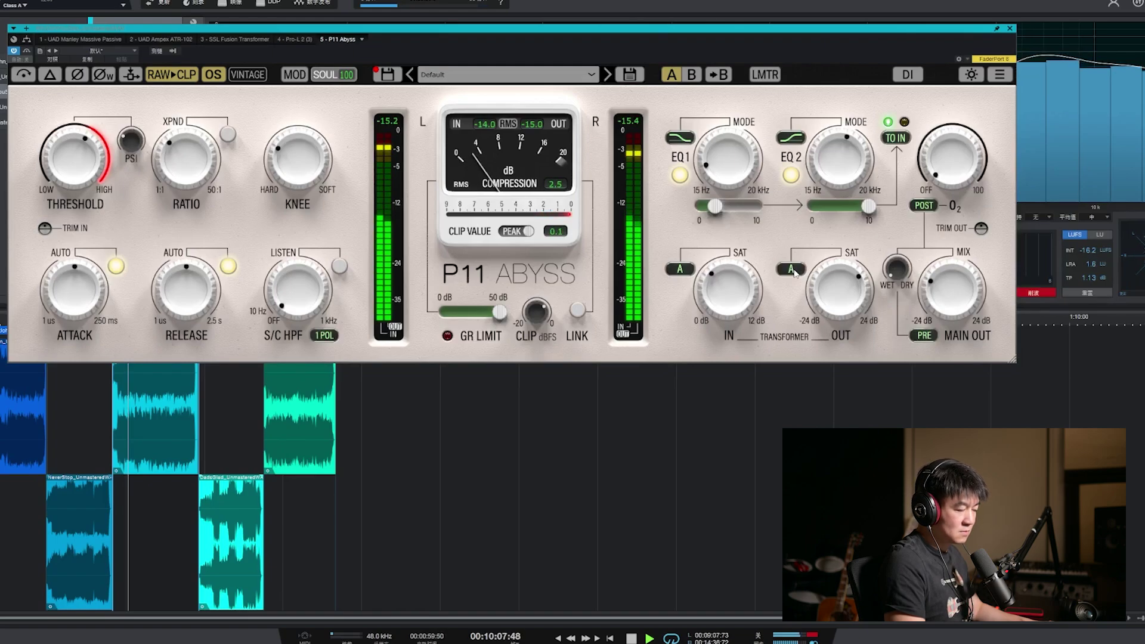
click(792, 269)
click(792, 270)
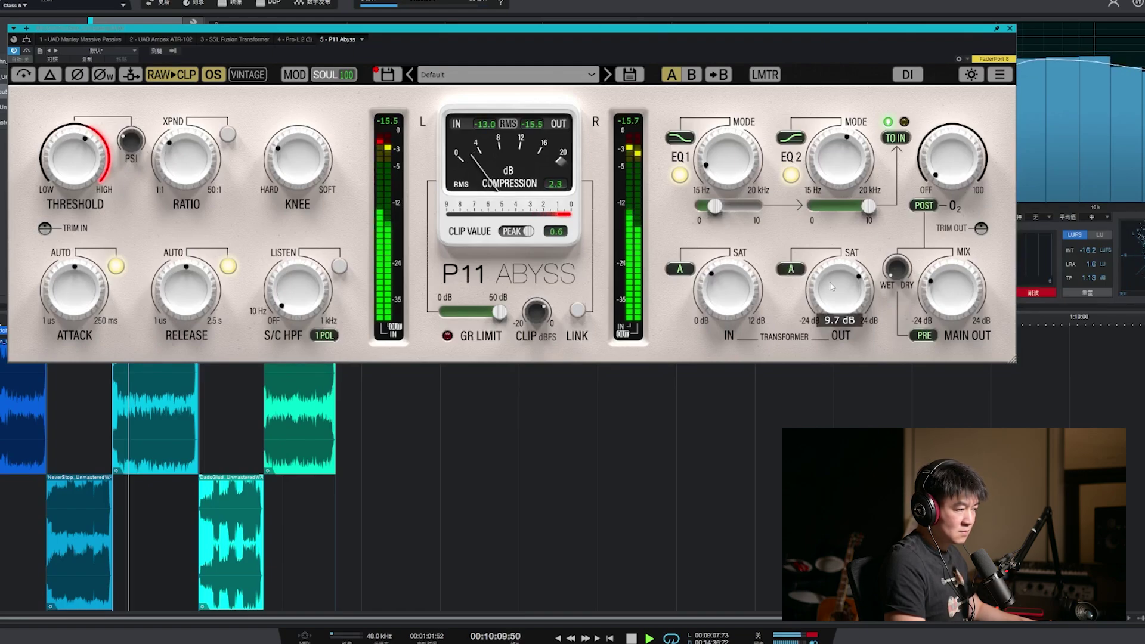
drag(835, 285, 835, 317)
key(space)
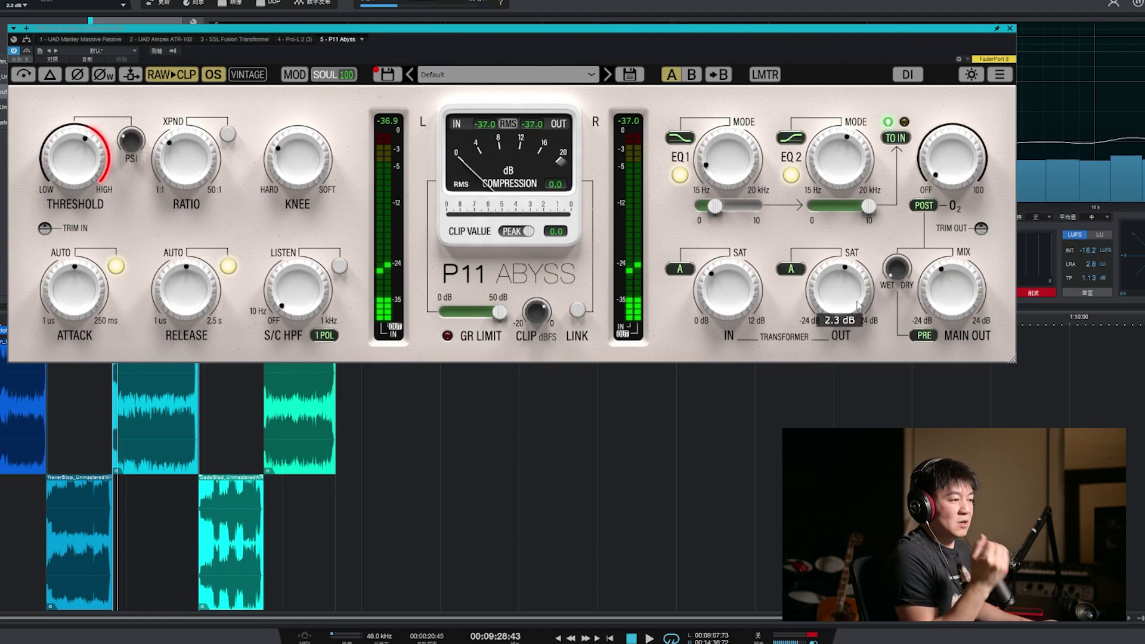
Switch both the input and output transformers to OFF.
key(space)
click(680, 270)
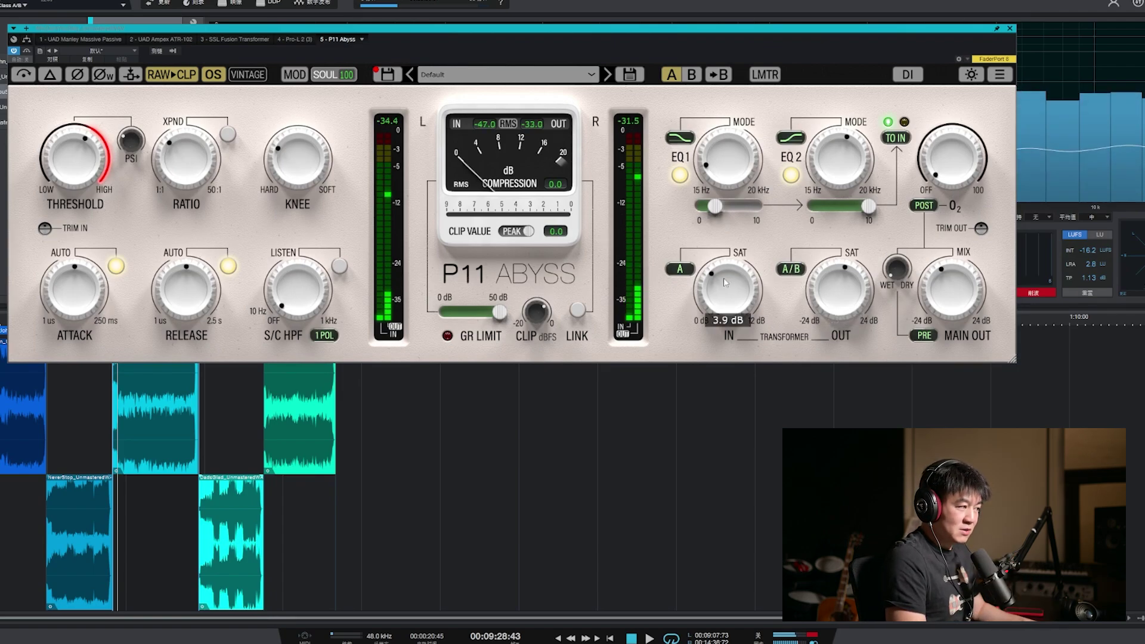
click(680, 269)
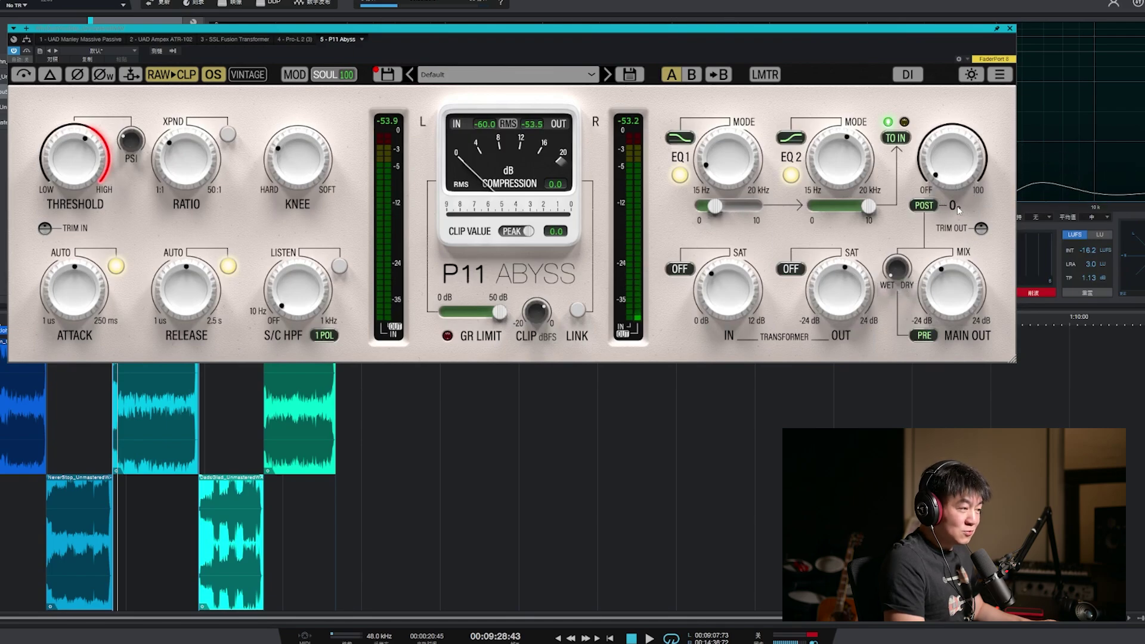
Start playback, raise the O2 amount to 97.00 and reset it to 0.00 for comparison.
mouse_move(959, 198)
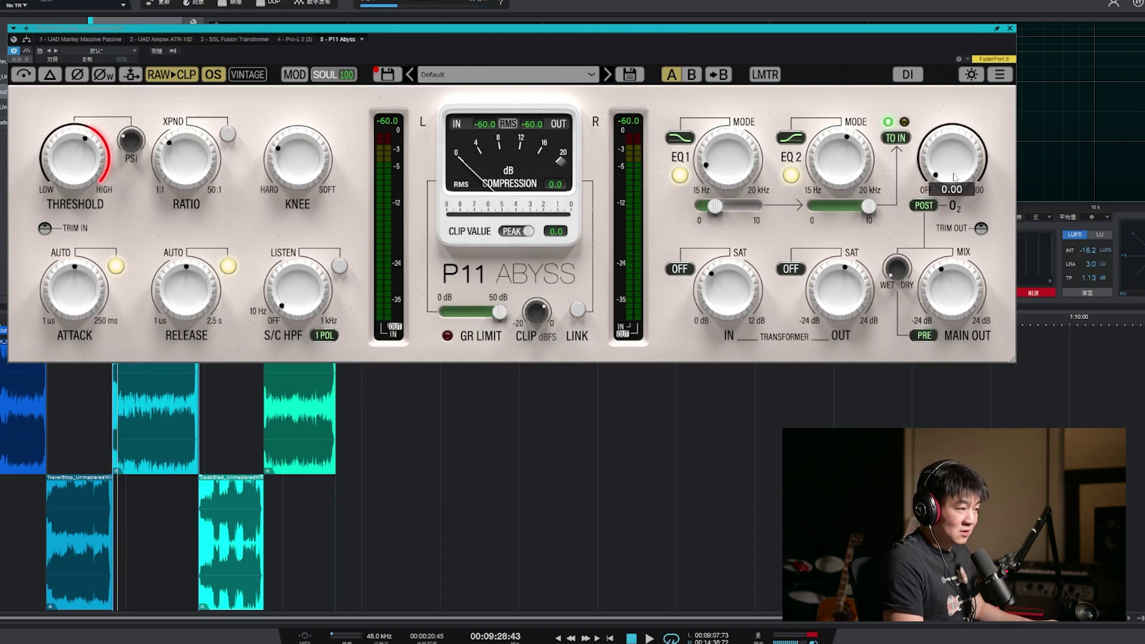
key(space)
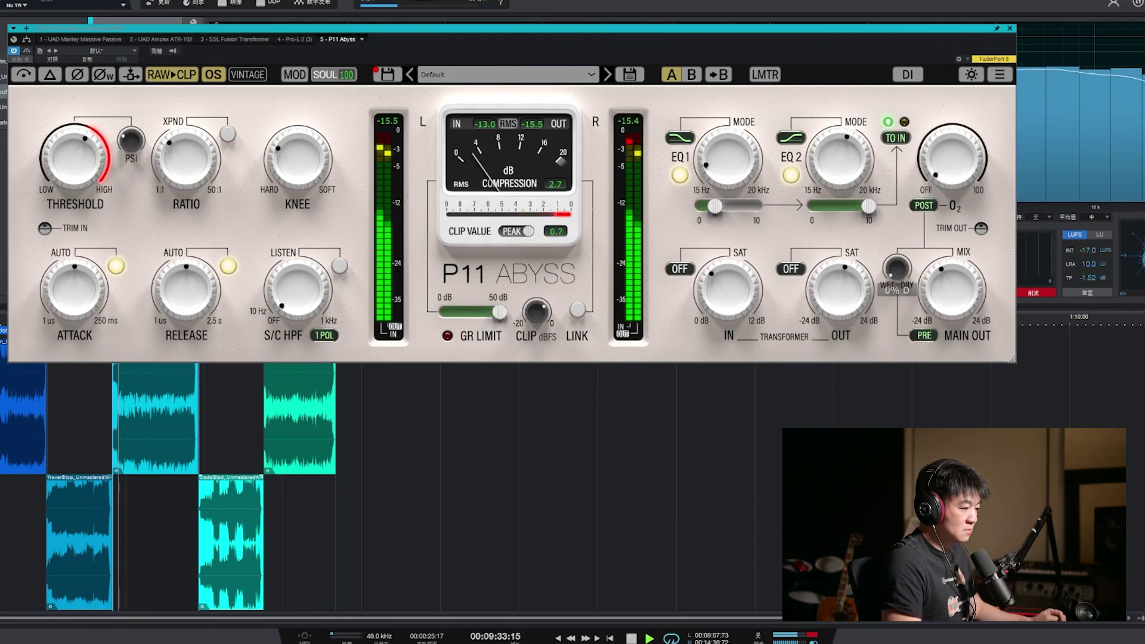
right_click(671, 637)
click(690, 625)
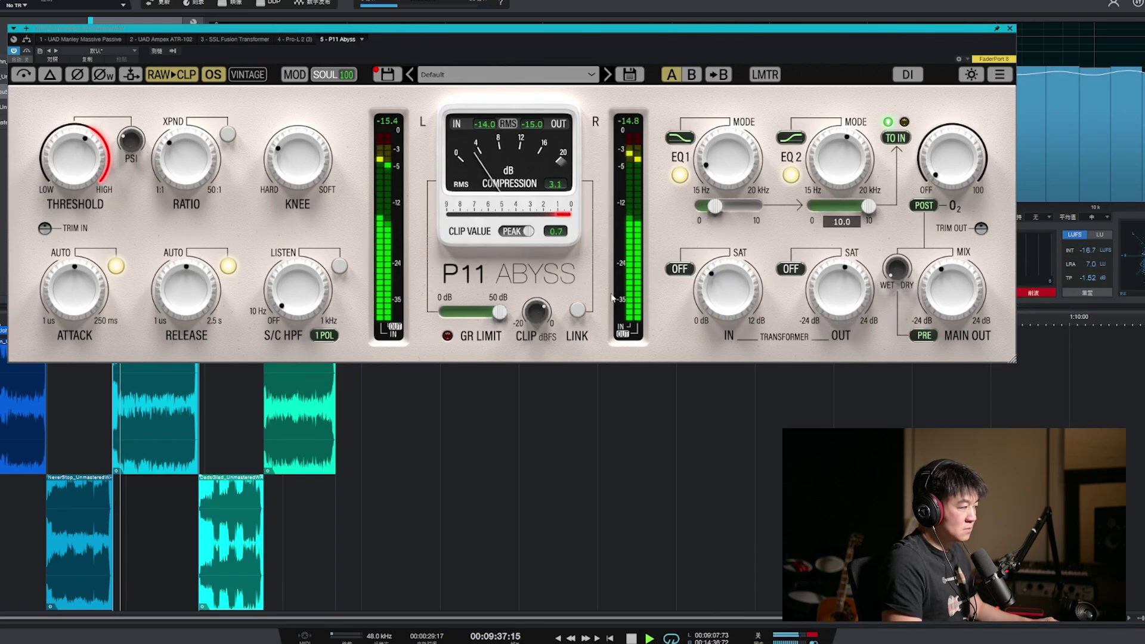
drag(961, 184, 1001, 58)
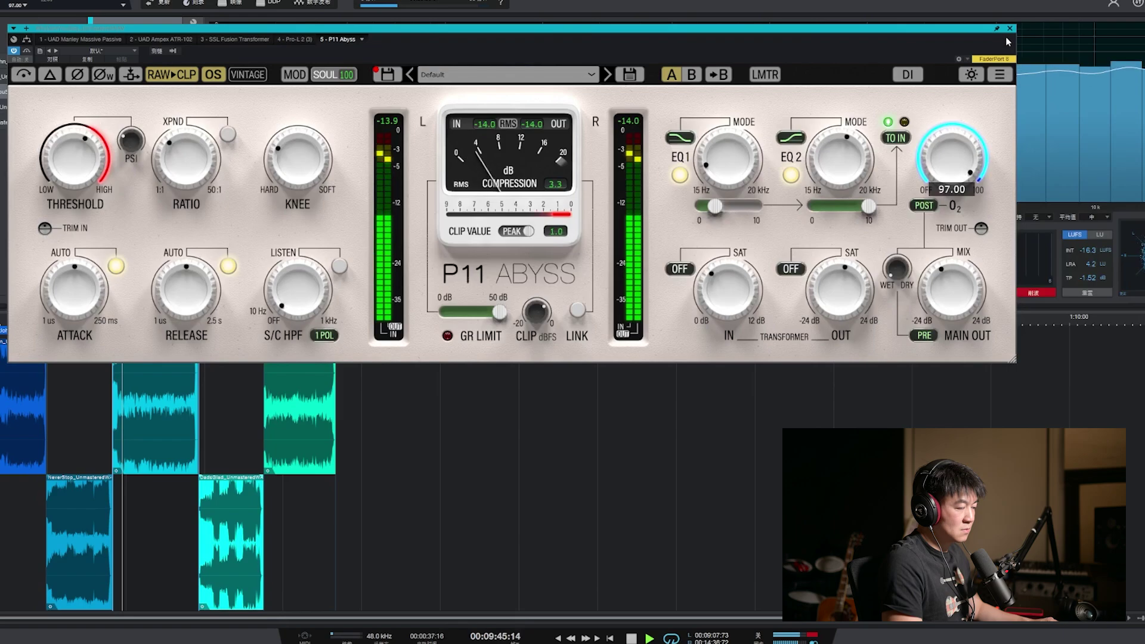
double_click(950, 157)
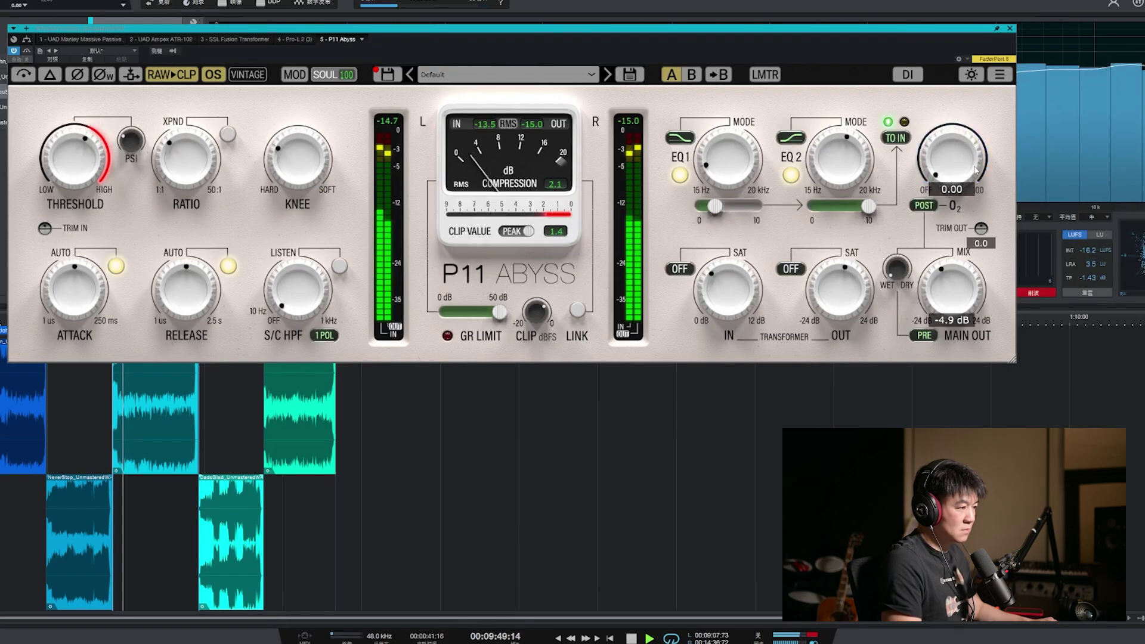
Sweep the O2 amount through 100.00 and 70.00, settle it at 52.00 and stop playback.
drag(966, 171, 983, 77)
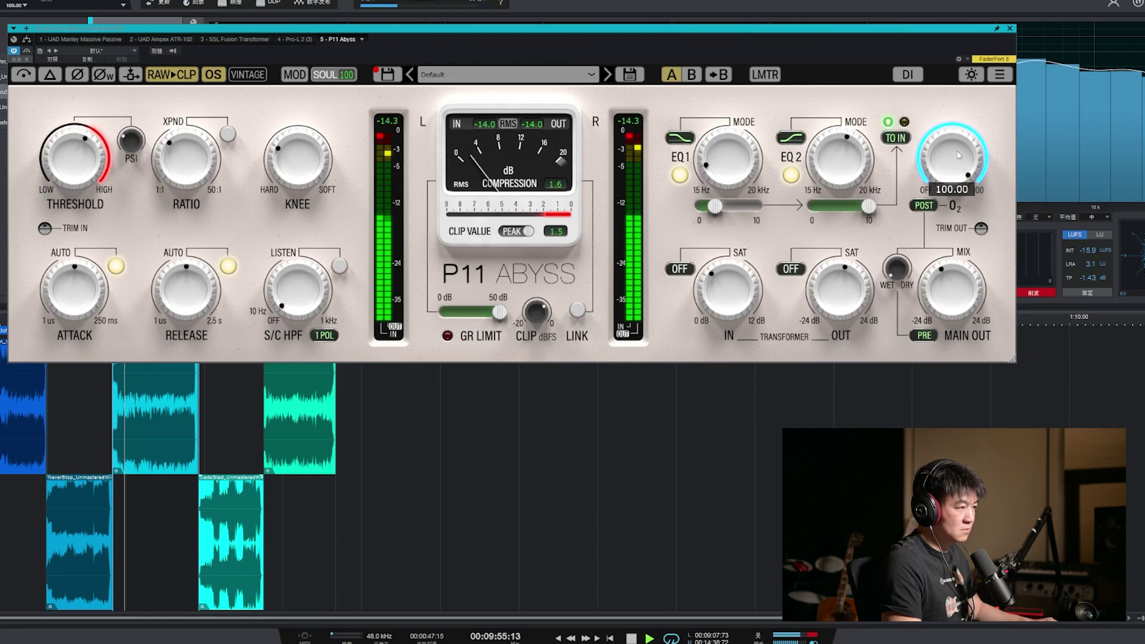
drag(959, 156, 950, 363)
drag(961, 172, 972, 71)
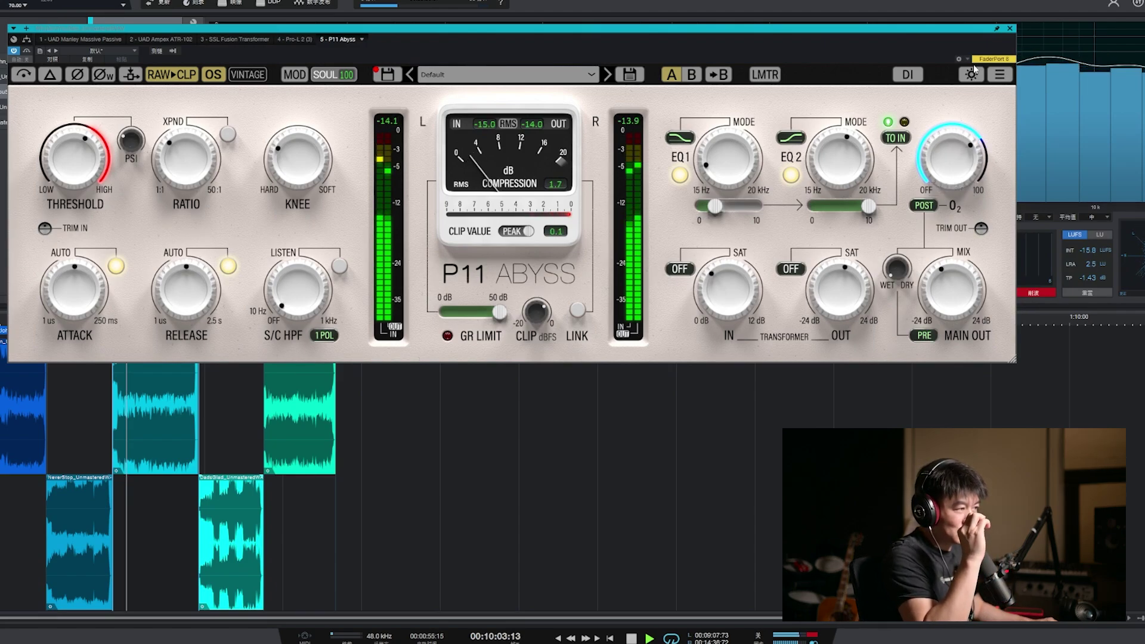
mouse_move(965, 159)
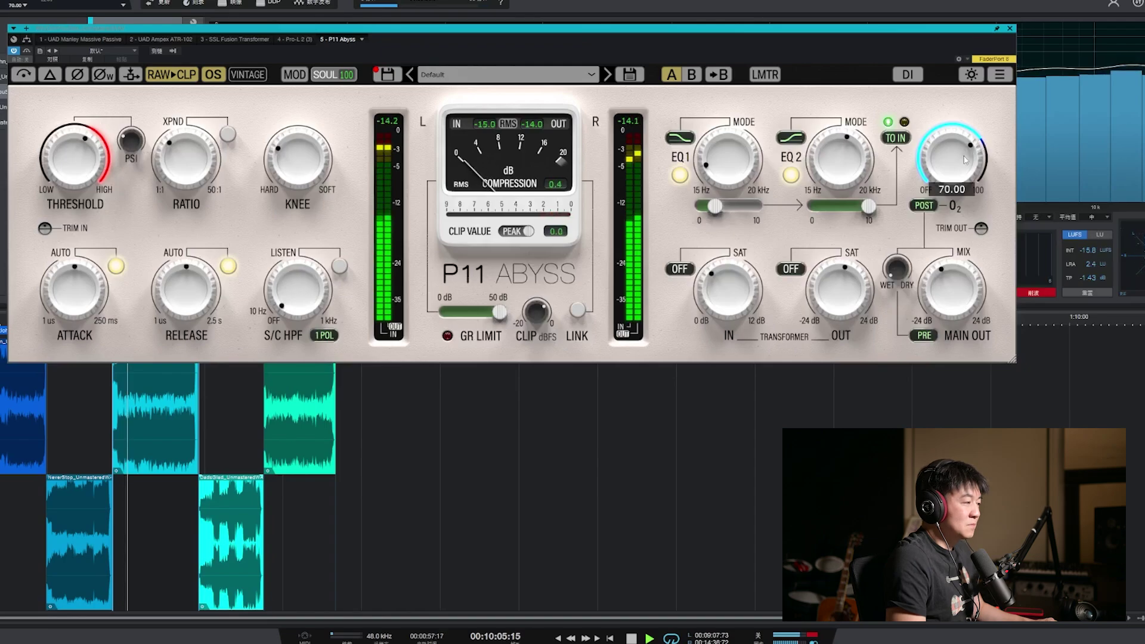
drag(965, 160, 979, 216)
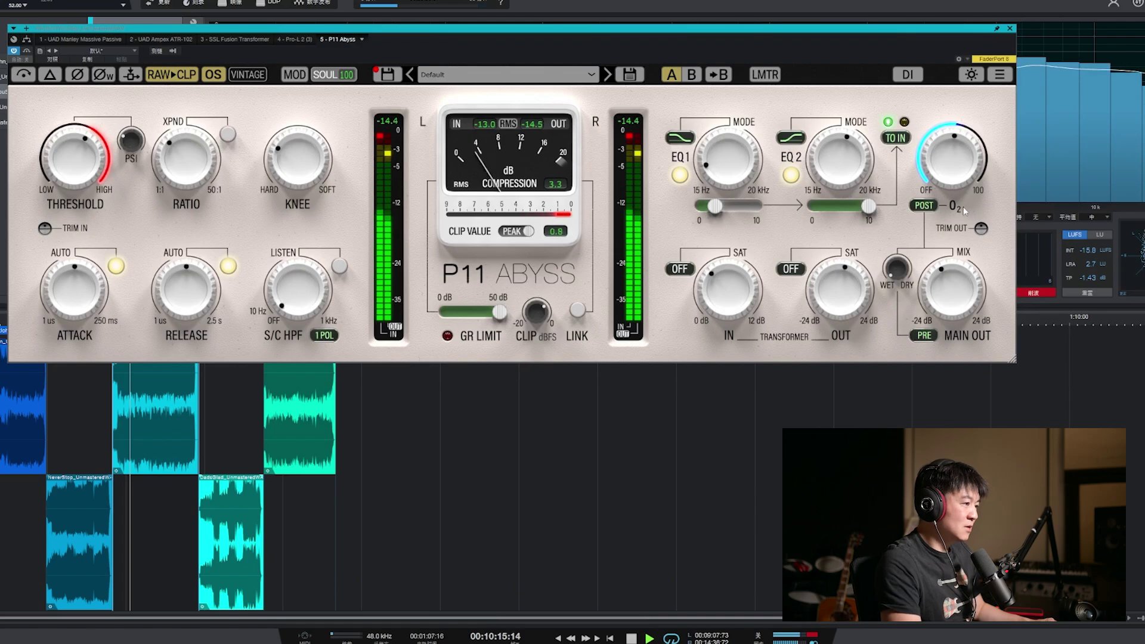
mouse_move(975, 195)
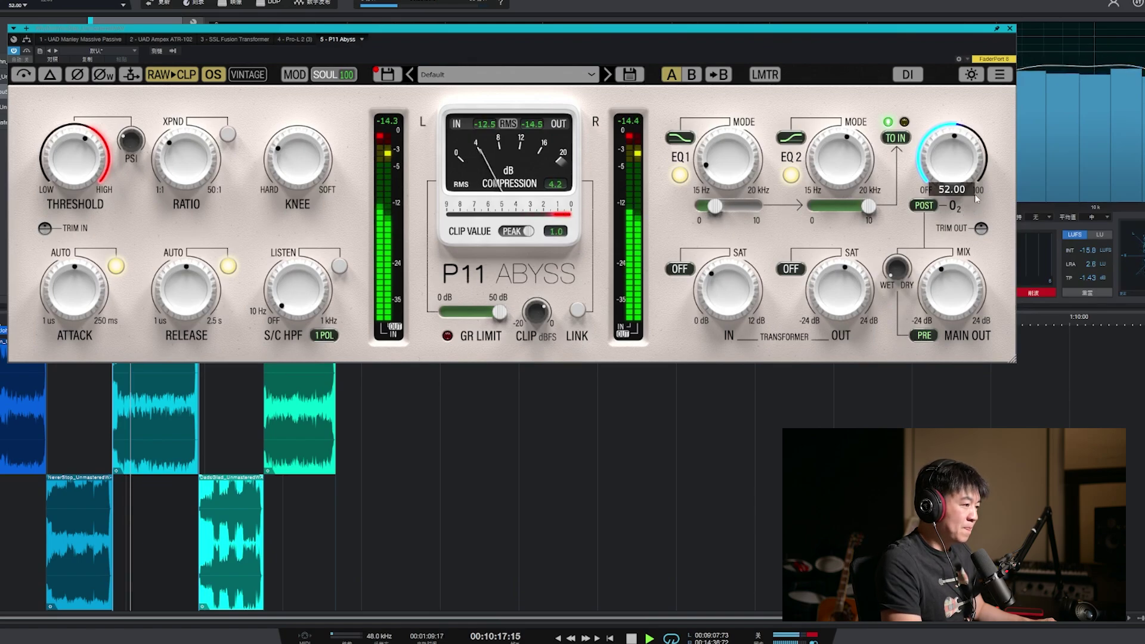
mouse_move(902, 273)
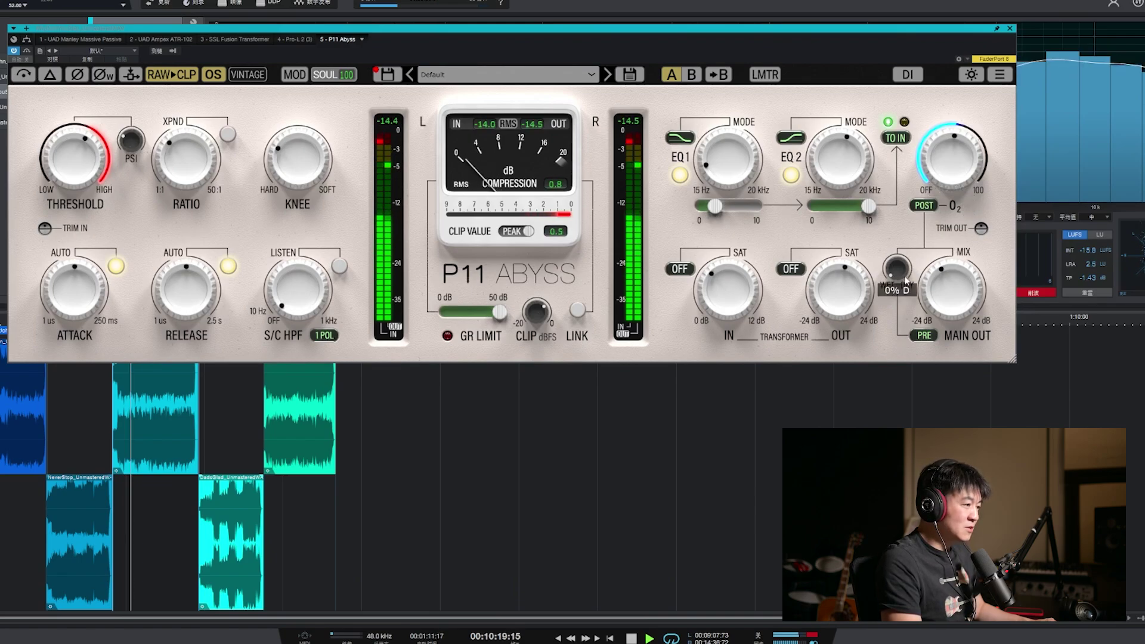
key(space)
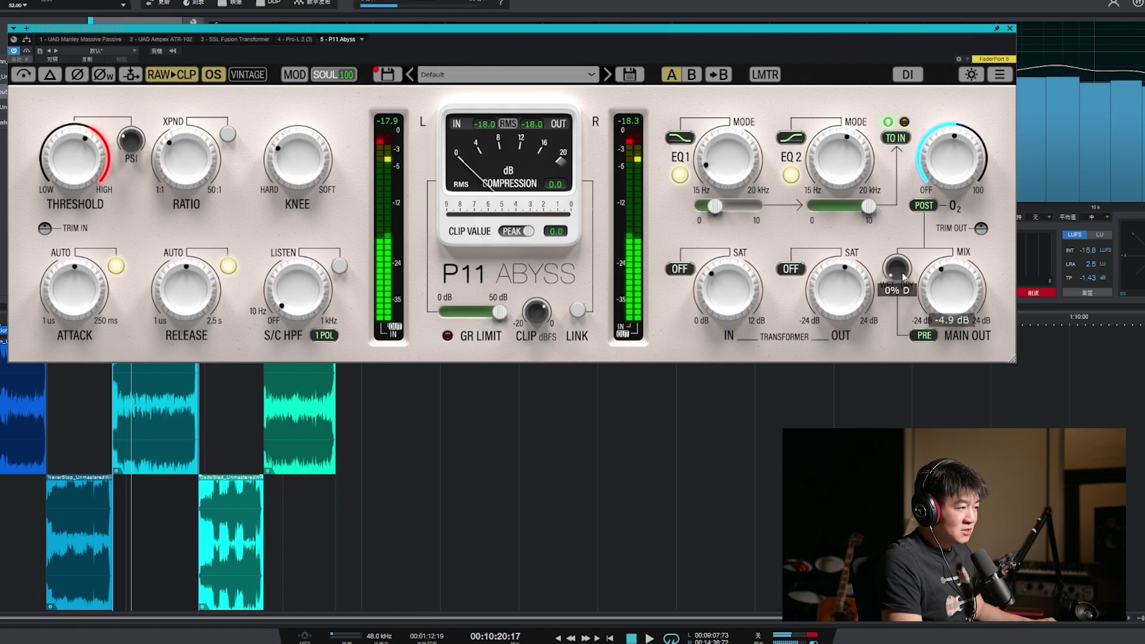
Toggle the mix routing and return it to PRE, and raise the wet/dry control through 18% and 62% to 100% dry.
click(925, 340)
click(925, 340)
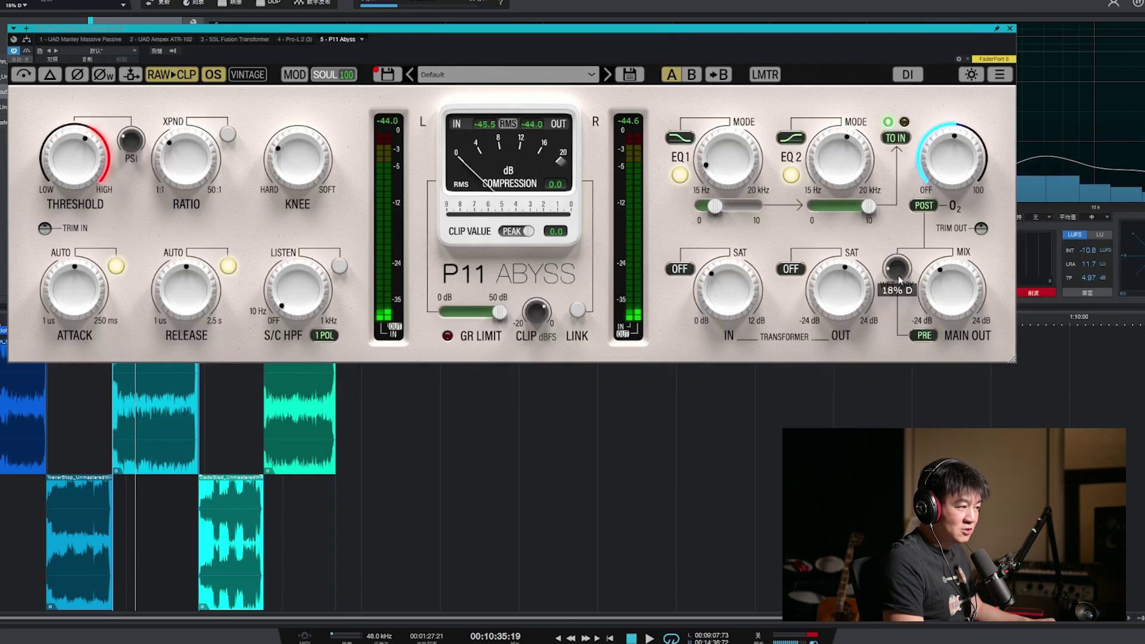
mouse_move(961, 304)
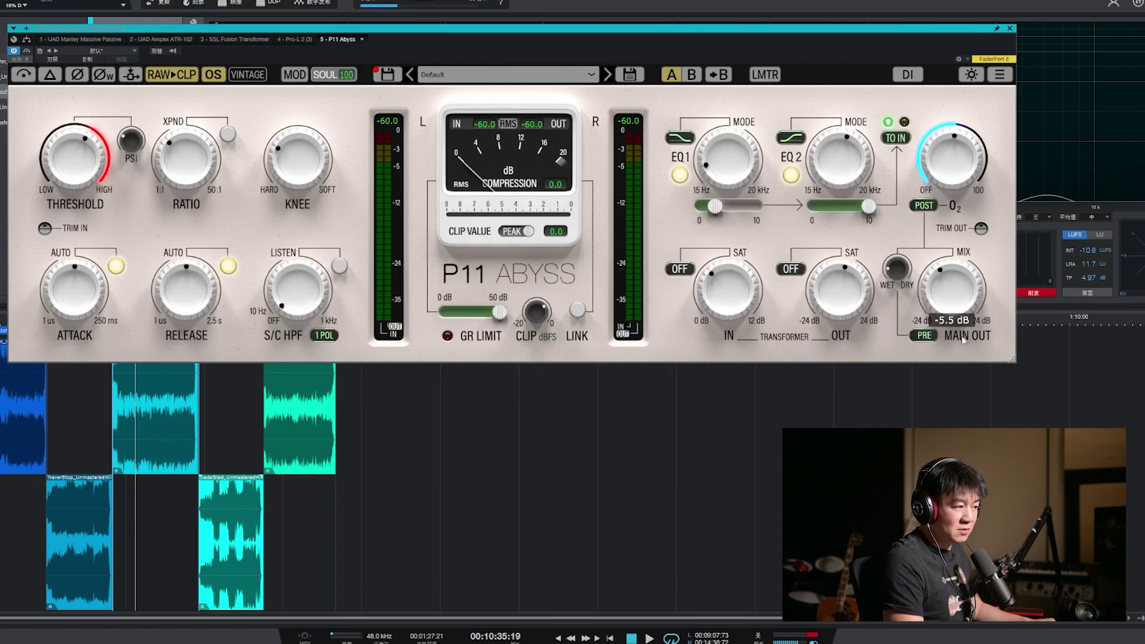
drag(899, 270, 924, 216)
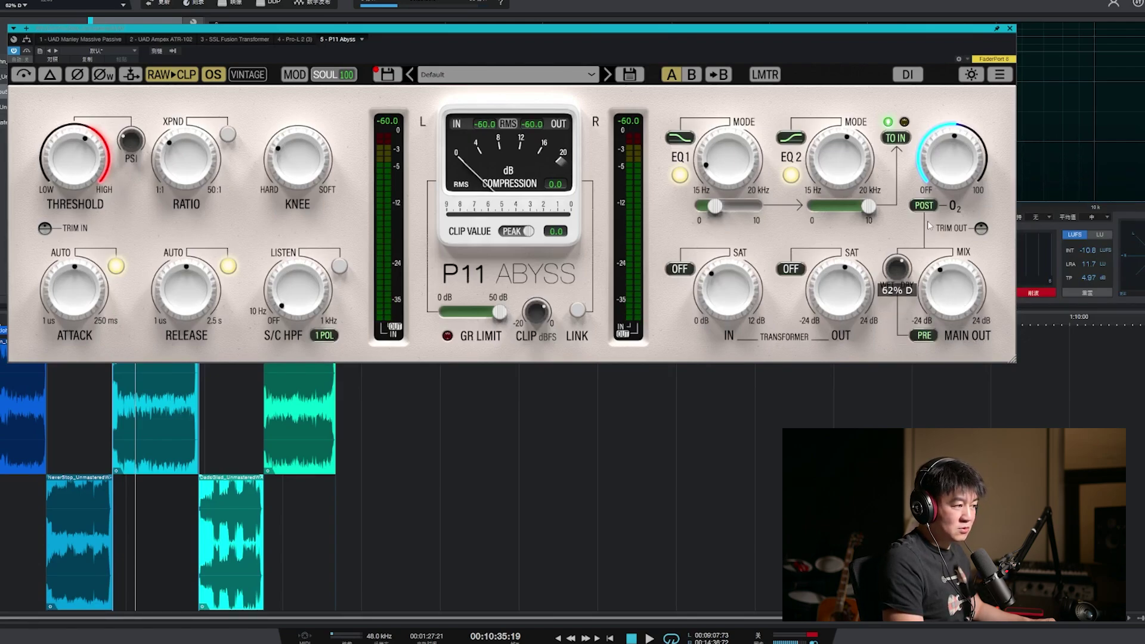
drag(900, 273, 930, 200)
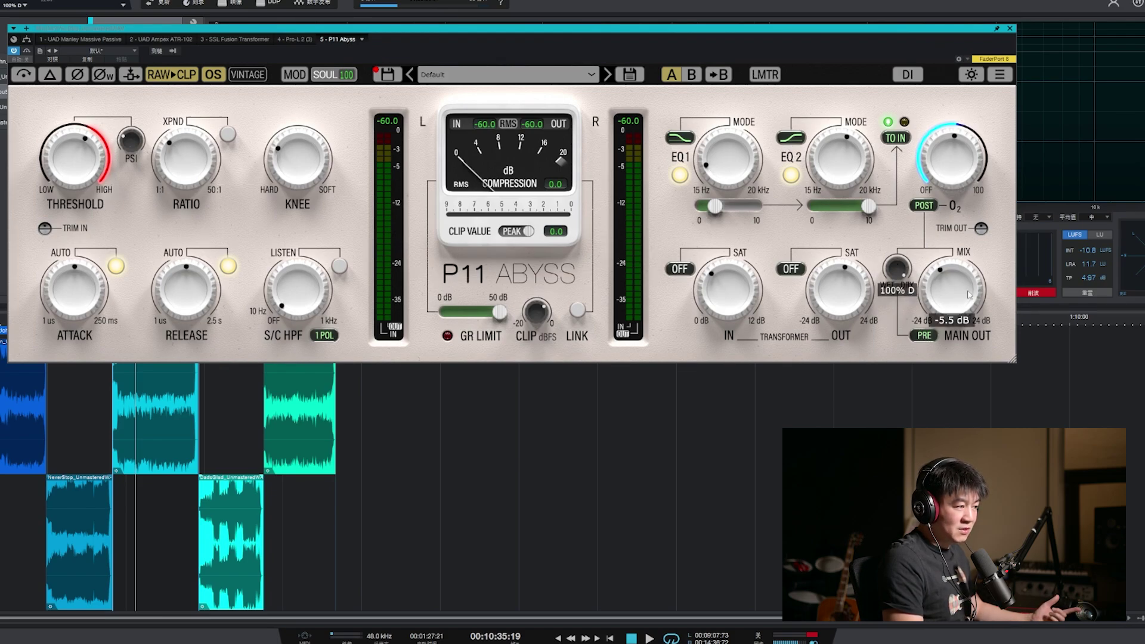
Set the main output to 3.0 dB while listening, stop playback and switch the mix routing to POST.
mouse_move(964, 308)
mouse_down()
mouse_move(977, 279)
mouse_move(961, 380)
mouse_move(967, 320)
mouse_up()
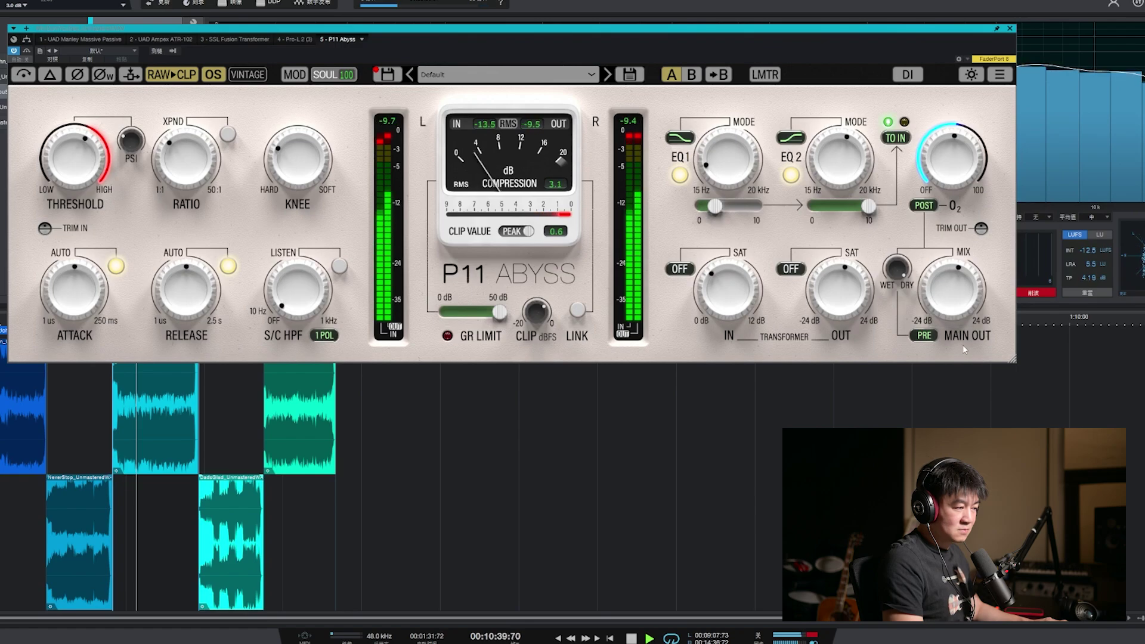
key(space)
click(924, 335)
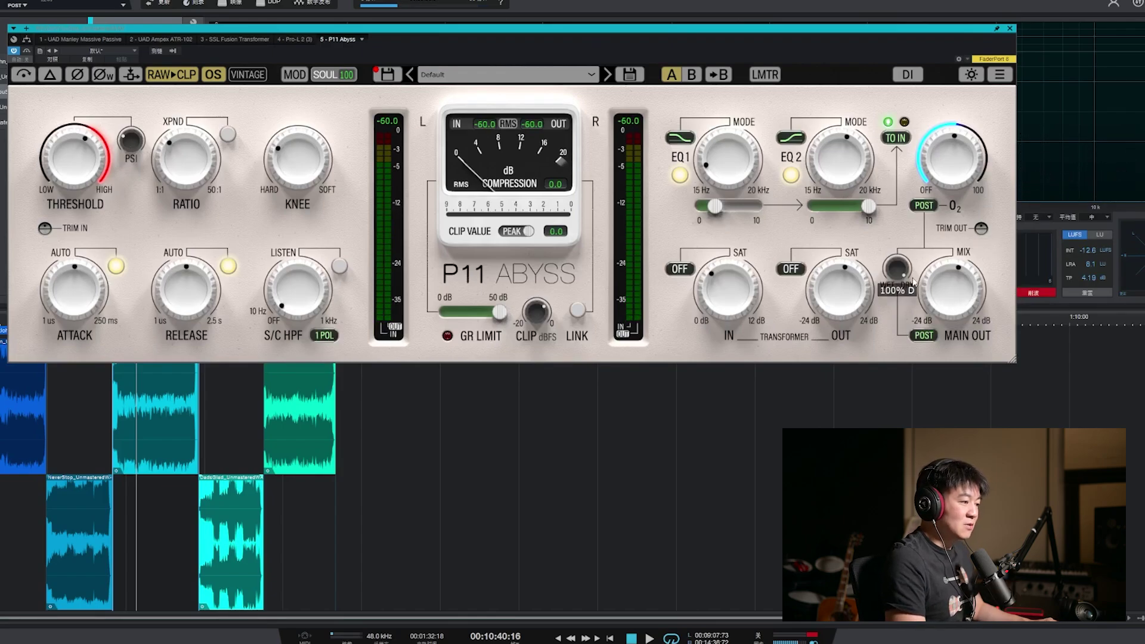
Audition the POST mix routing with the main output lowered to -4.0 dB, stop playback and reduce the wet/dry control to 64% dry.
key(space)
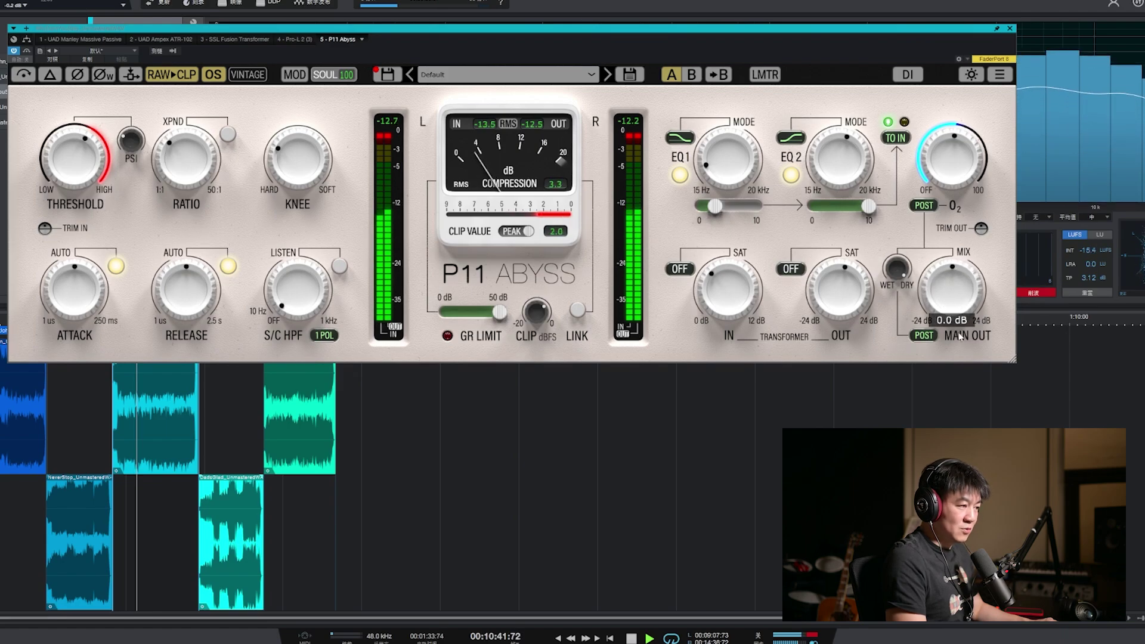
key(space)
mouse_move(902, 276)
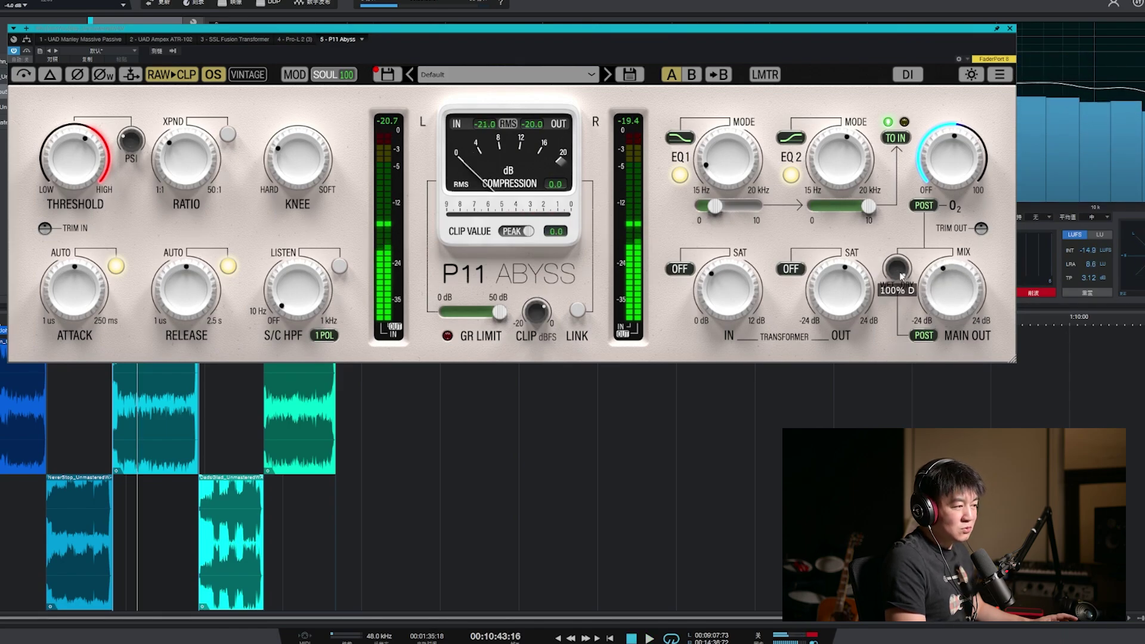
drag(902, 275, 909, 354)
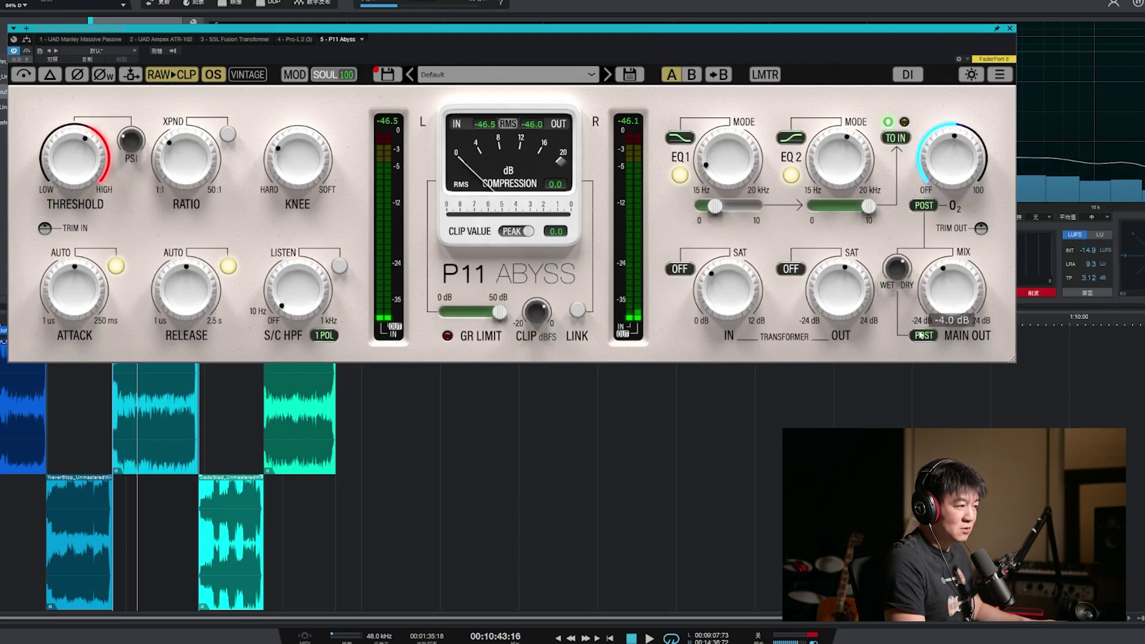
mouse_move(903, 285)
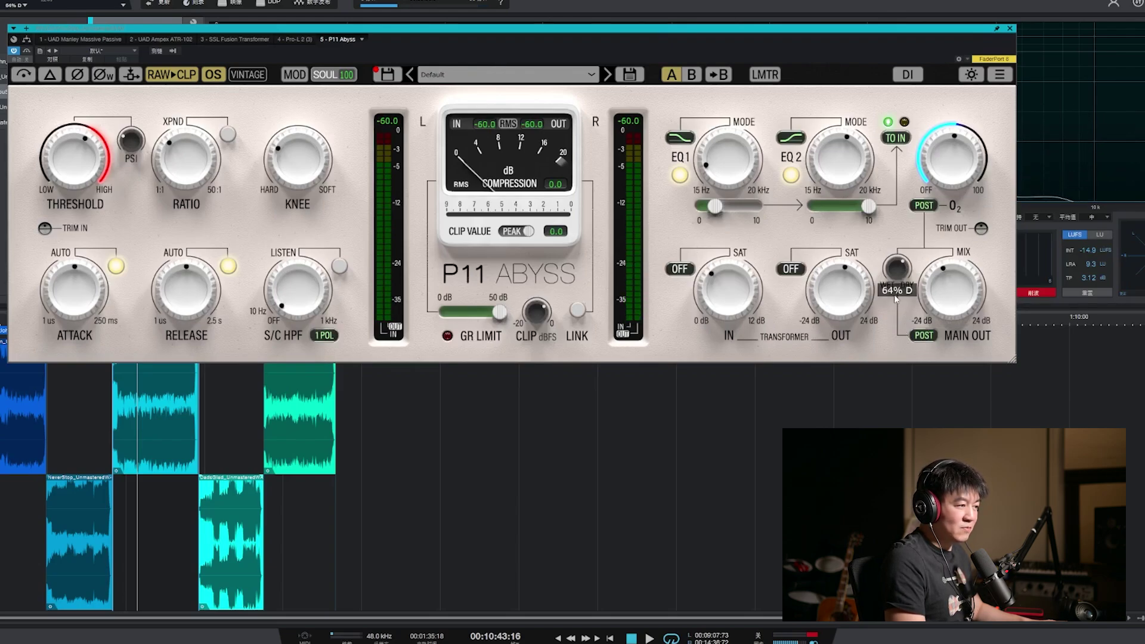
mouse_move(968, 342)
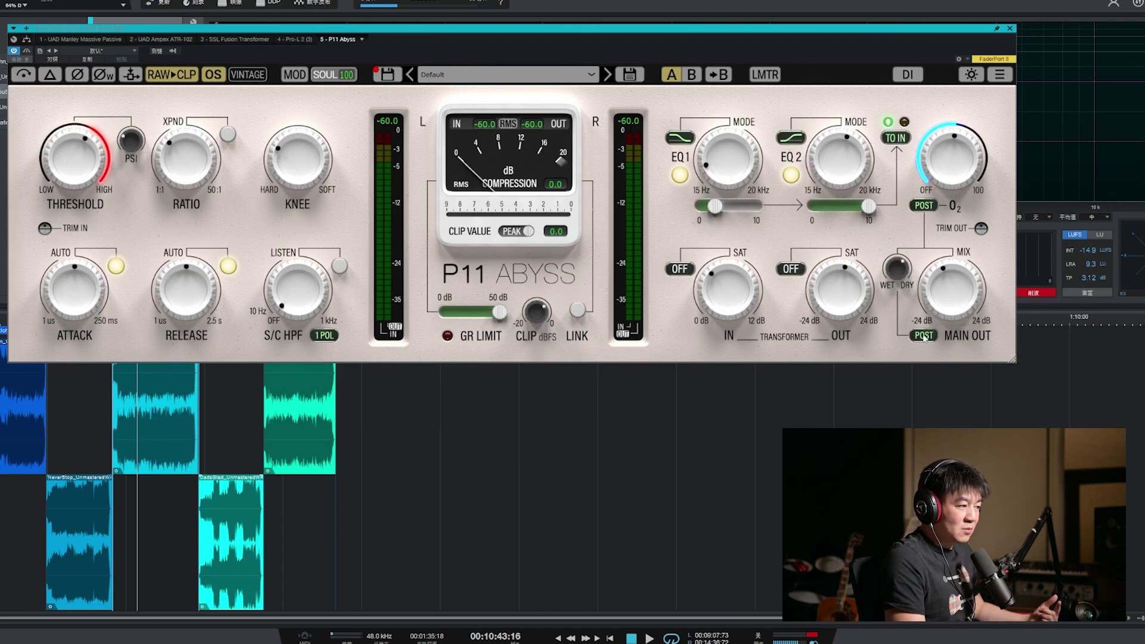
Lower wet/dry through 19% to 16% dry and sweep the main output down to -24.0 dB and up to -7.8 dB during playback.
drag(899, 272, 904, 370)
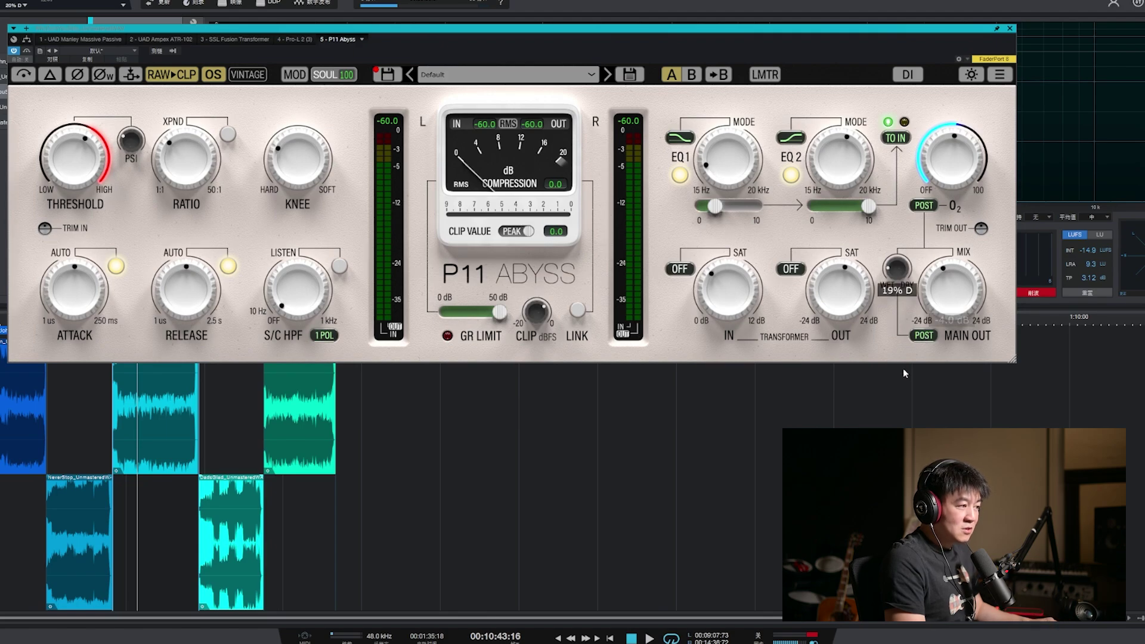
key(space)
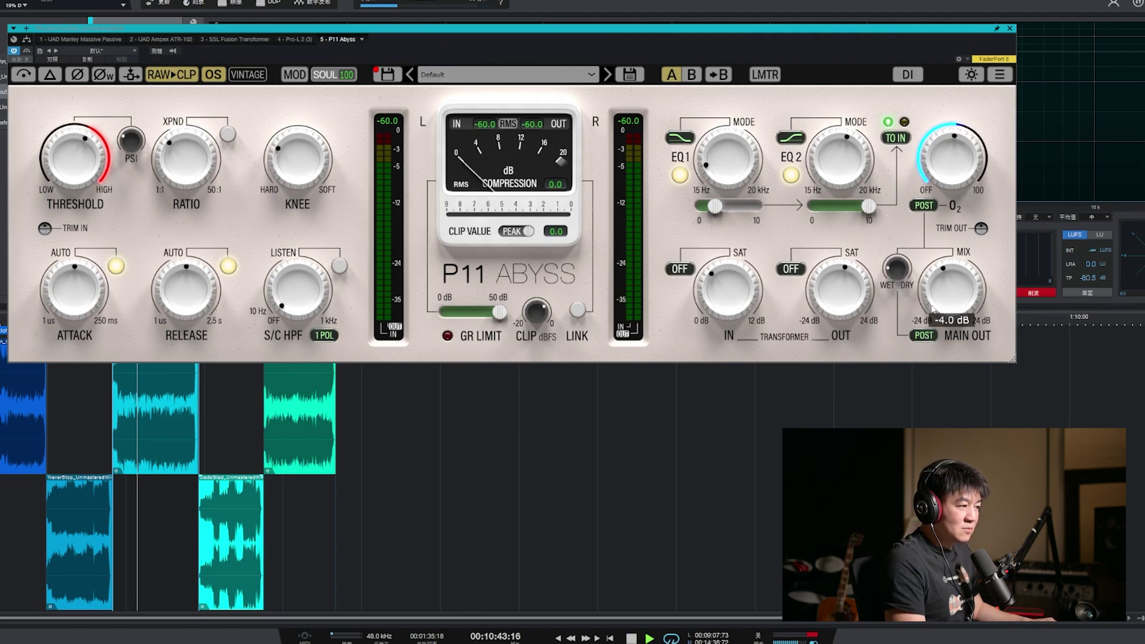
drag(950, 303, 970, 427)
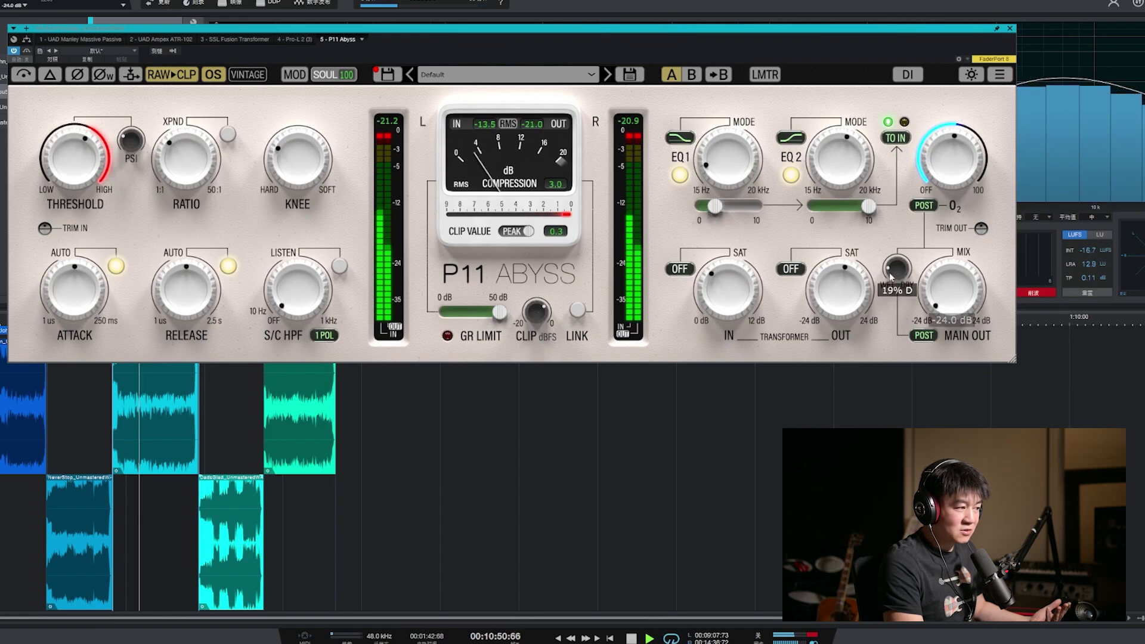
drag(954, 303, 961, 248)
drag(896, 270, 897, 267)
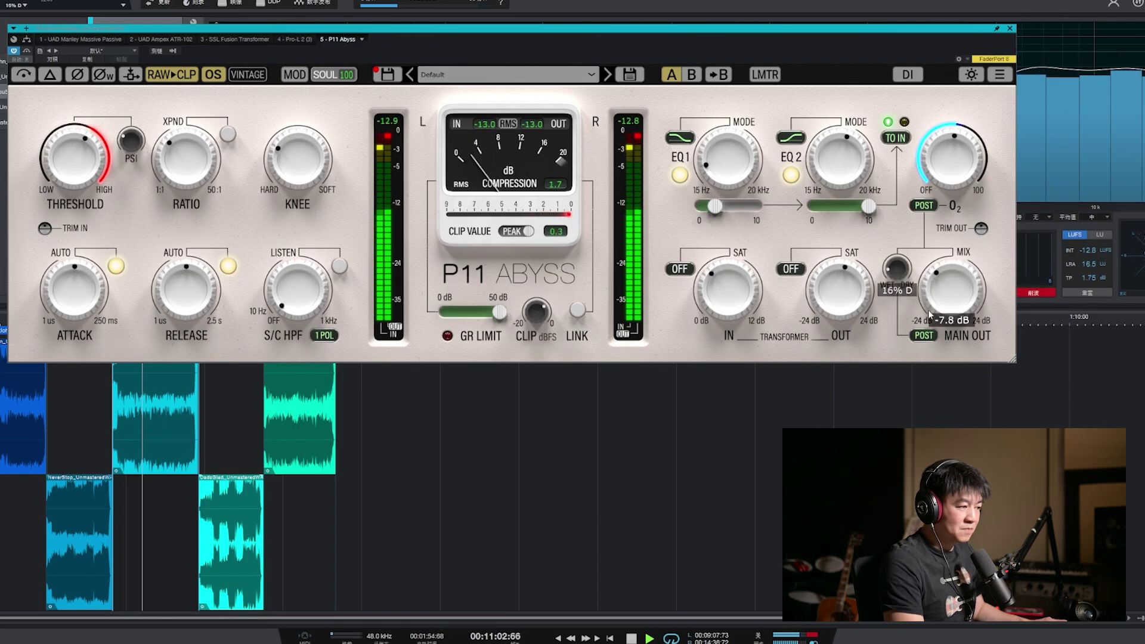
key(space)
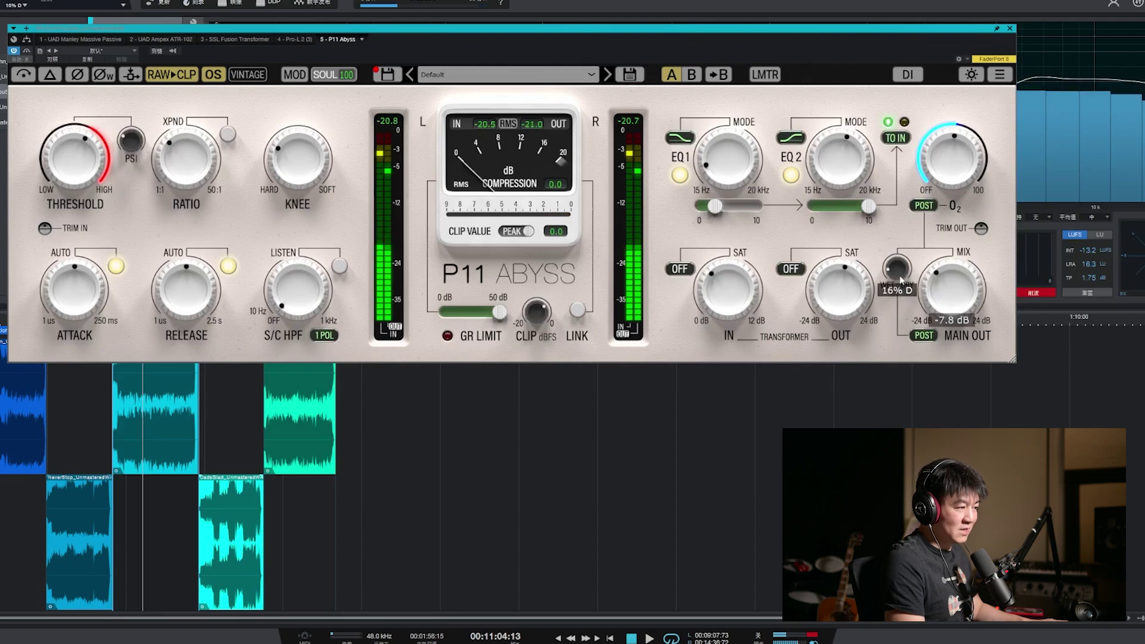
Switch the mix routing to PRE, and toggle the O2 routing and return it to POST.
click(924, 336)
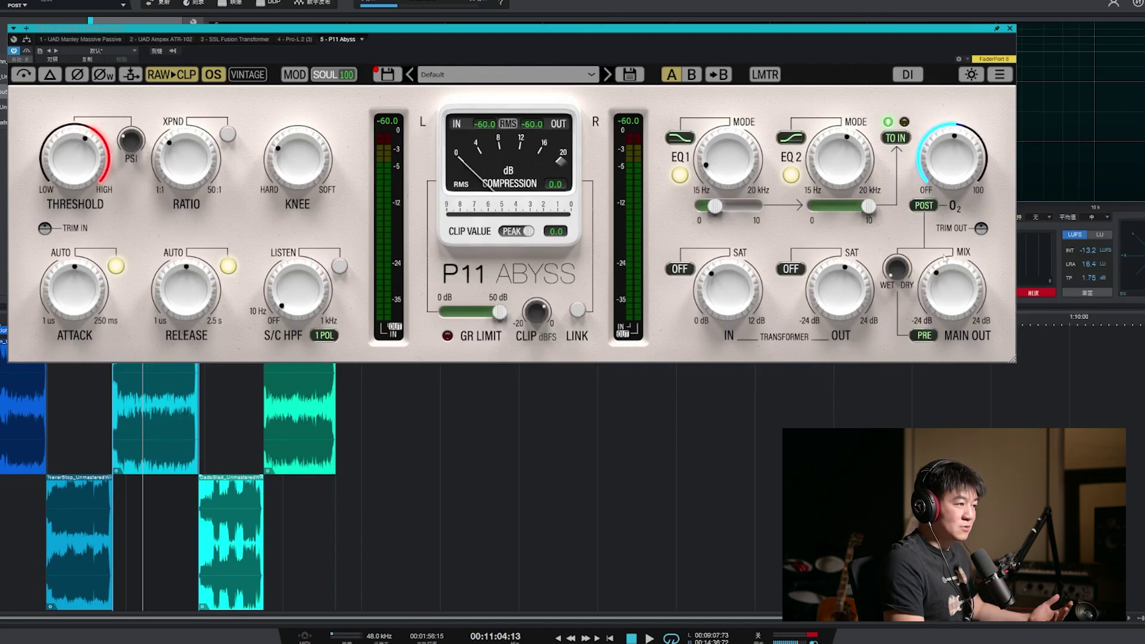
click(924, 206)
click(923, 207)
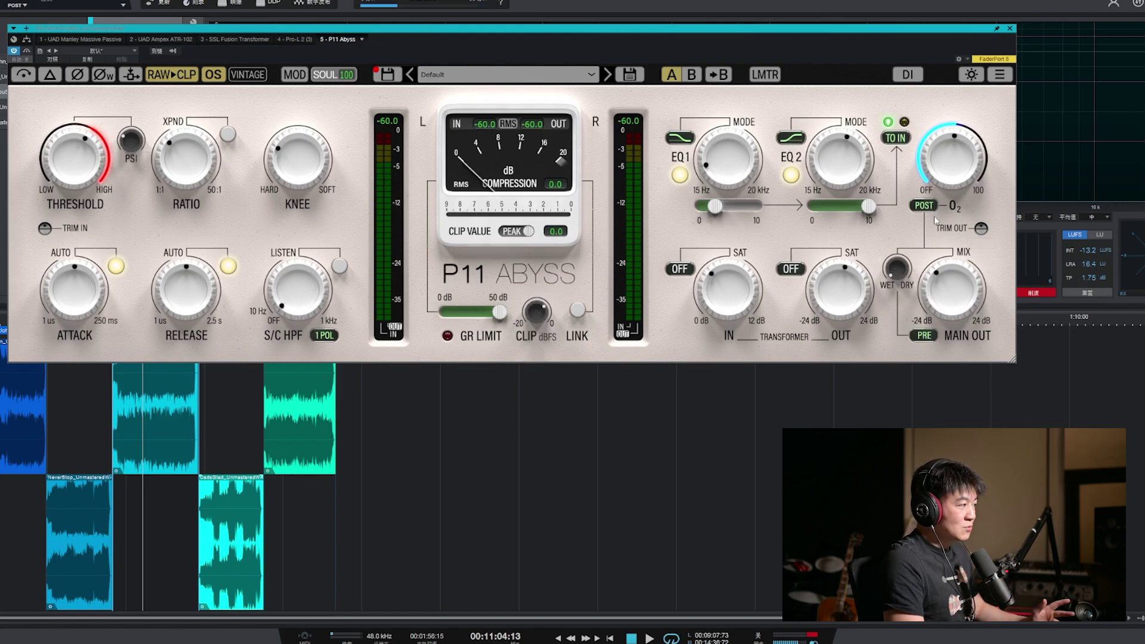
Enable the LMTR limiter and raise the main output to 5.8 dB during playback with wet/dry at 0% dry.
click(766, 77)
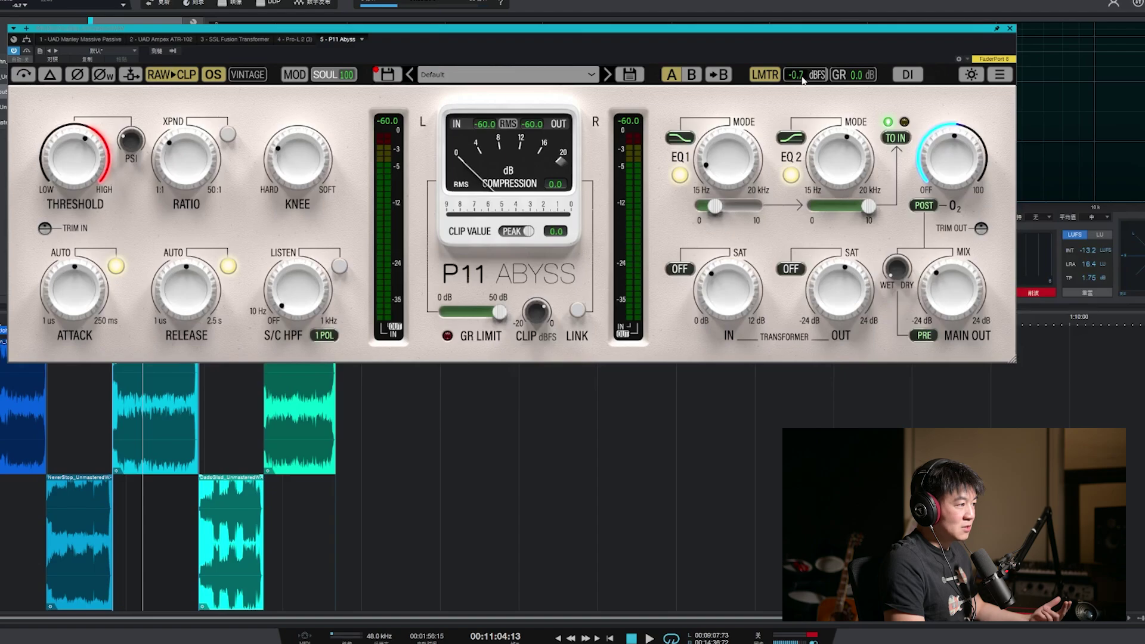
key(space)
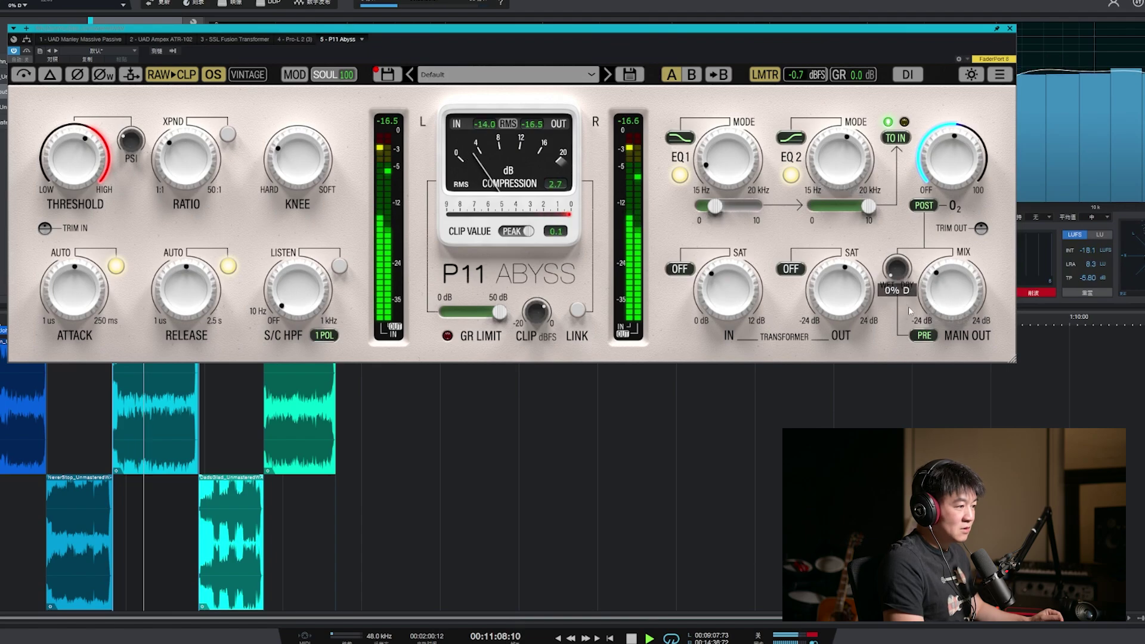
drag(959, 298, 967, 275)
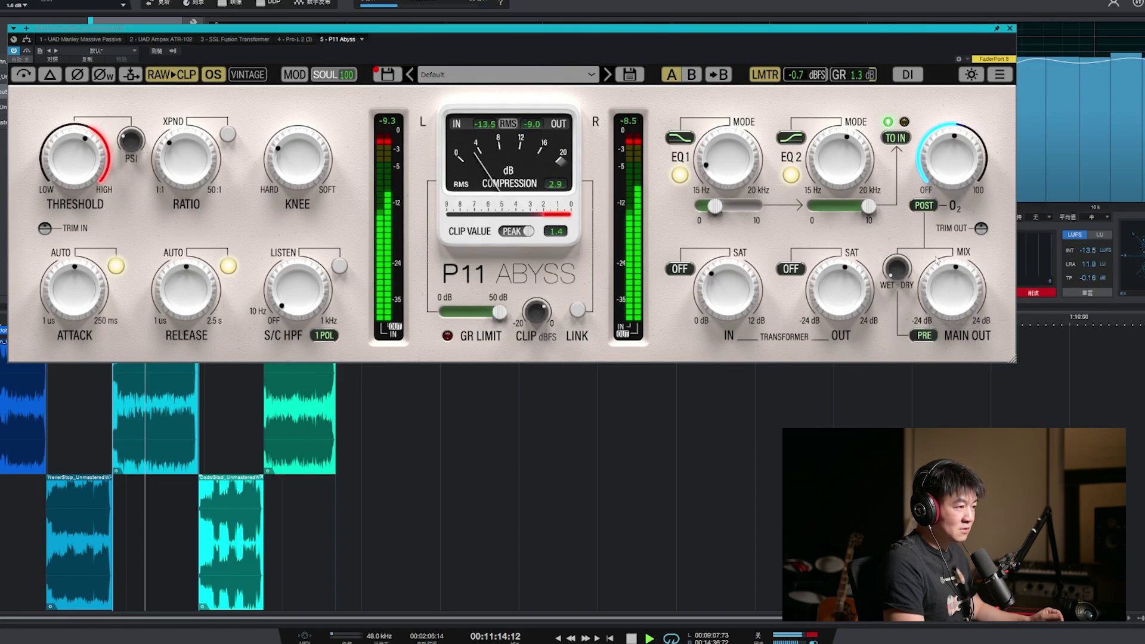
drag(946, 292, 947, 289)
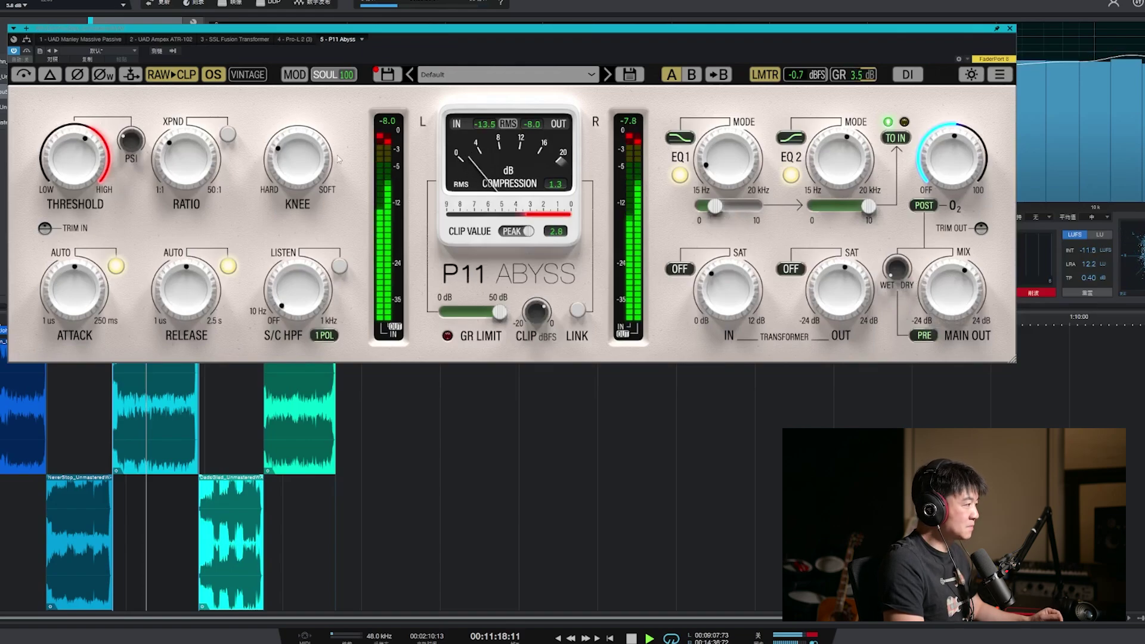
Lower the main output to 2.6 dB while listening and stop playback.
mouse_move(324, 157)
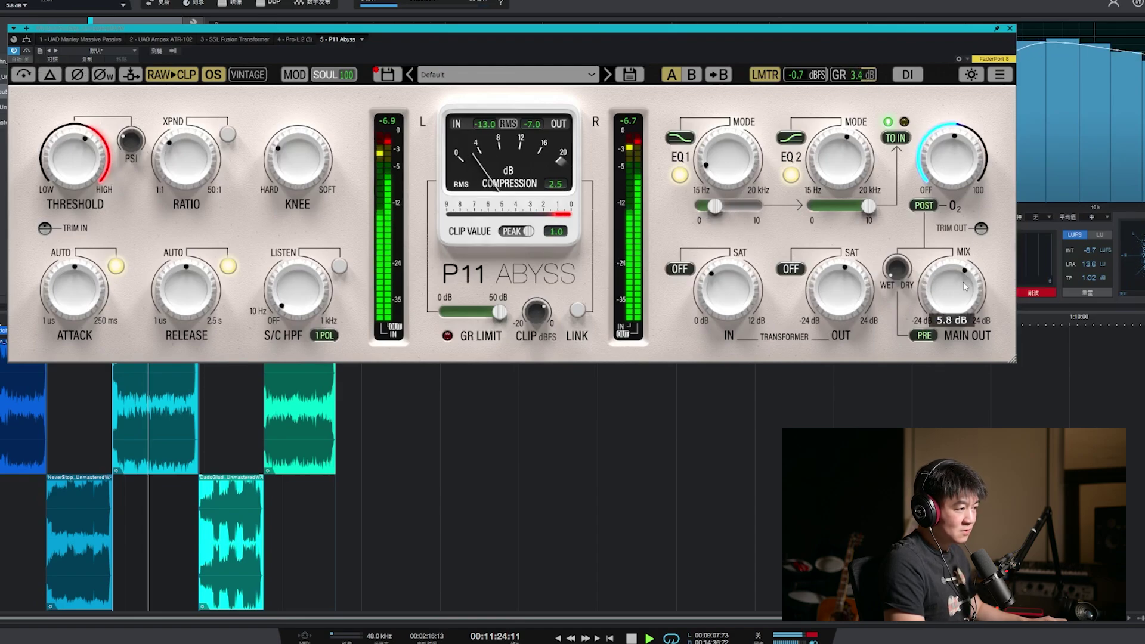
drag(966, 286, 965, 293)
scroll(965, 294, down, 3)
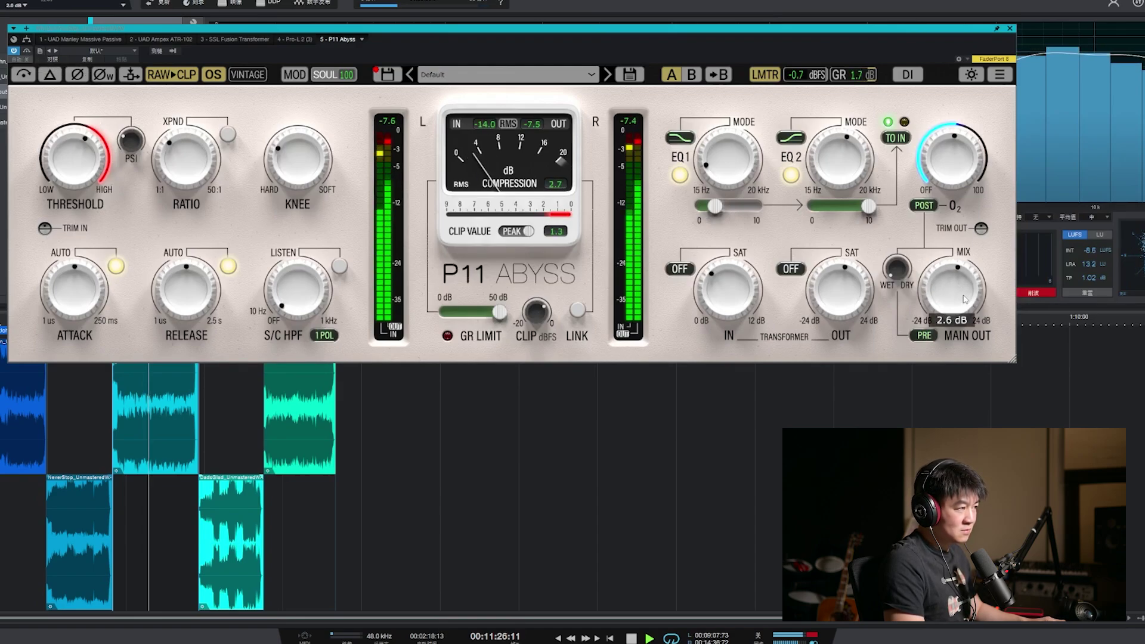
key(space)
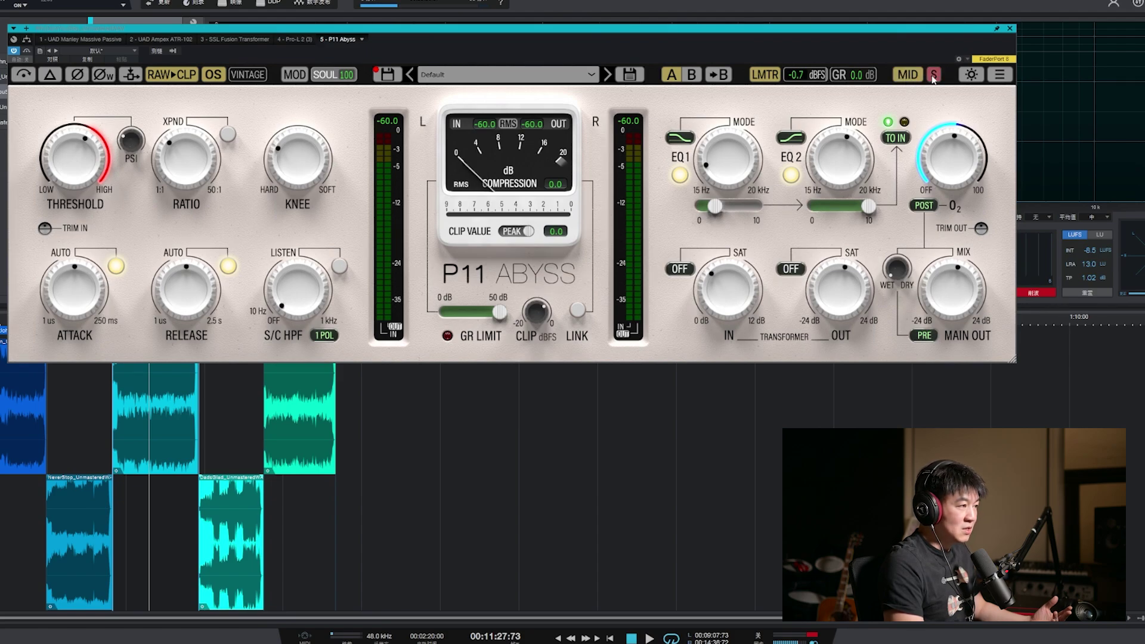
Show the SIDE channel mode and return to DI, and toggle the plug-in between its dark and light skins, ending on light.
click(912, 76)
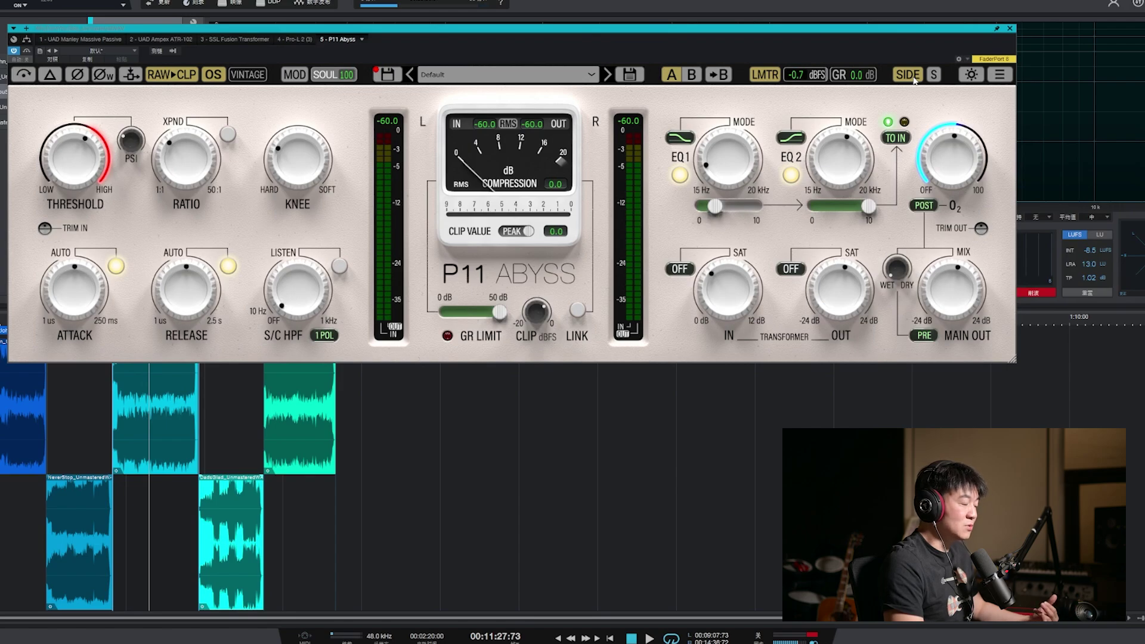
click(970, 78)
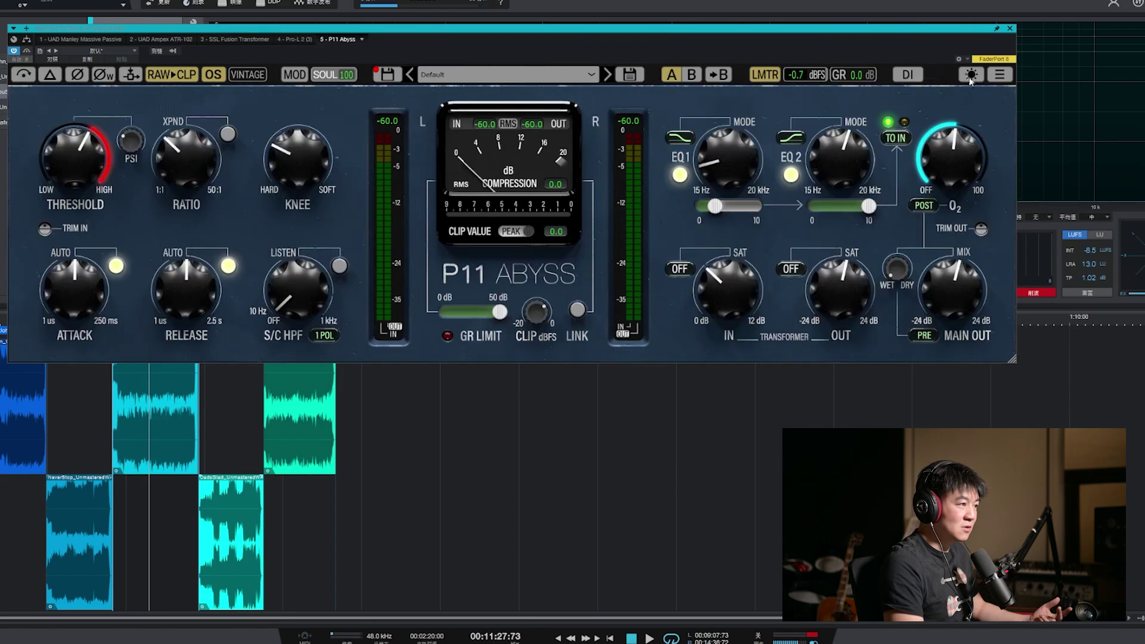
click(970, 76)
click(971, 76)
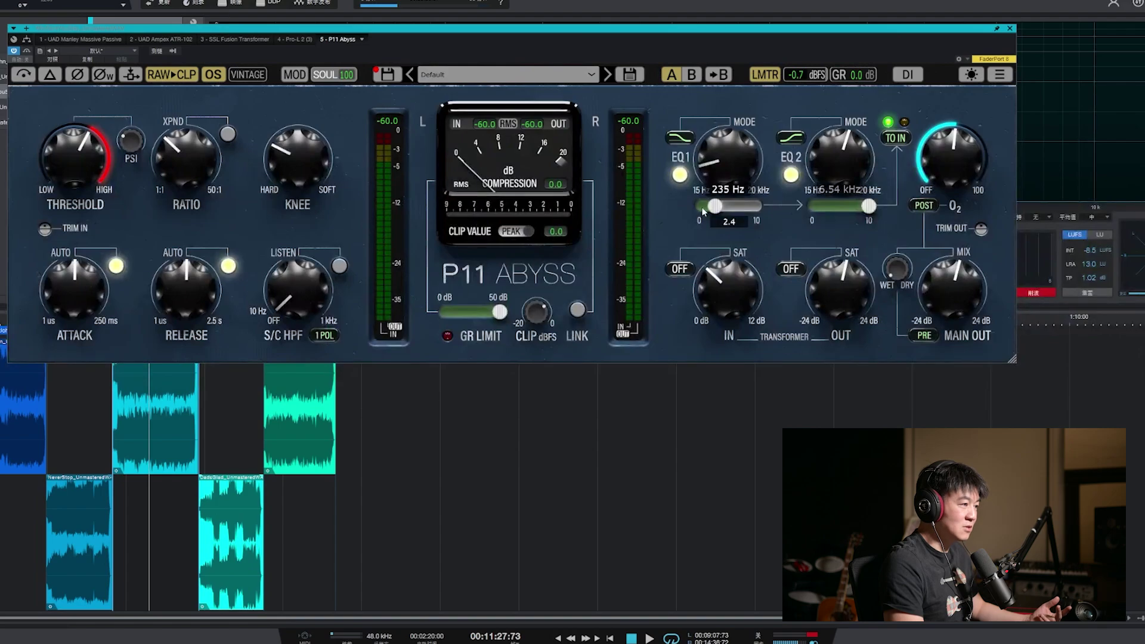
click(972, 75)
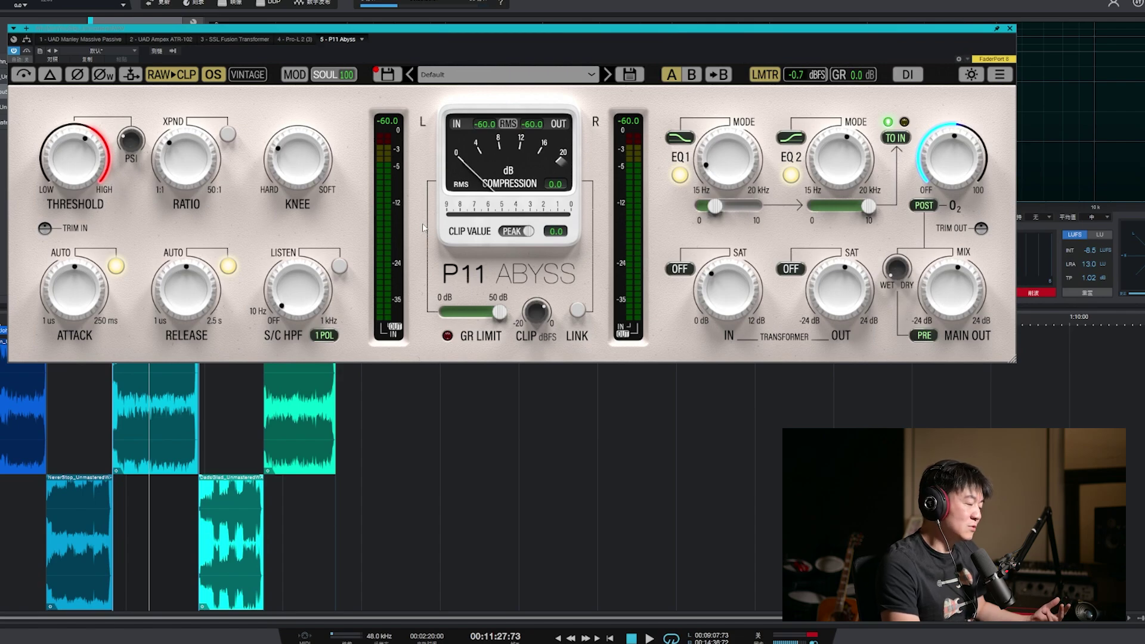
Load the GML8900 preset, set its threshold to -17.0 dB and raise the clip level through -8.7 dB to -3.6 dB during playback.
click(435, 73)
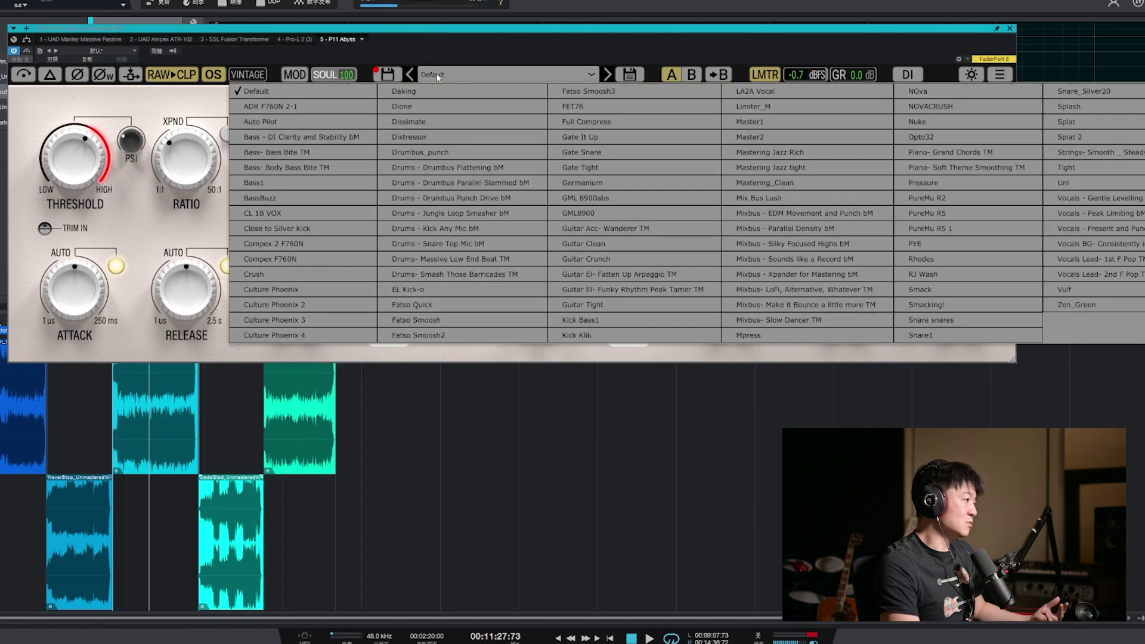
click(575, 218)
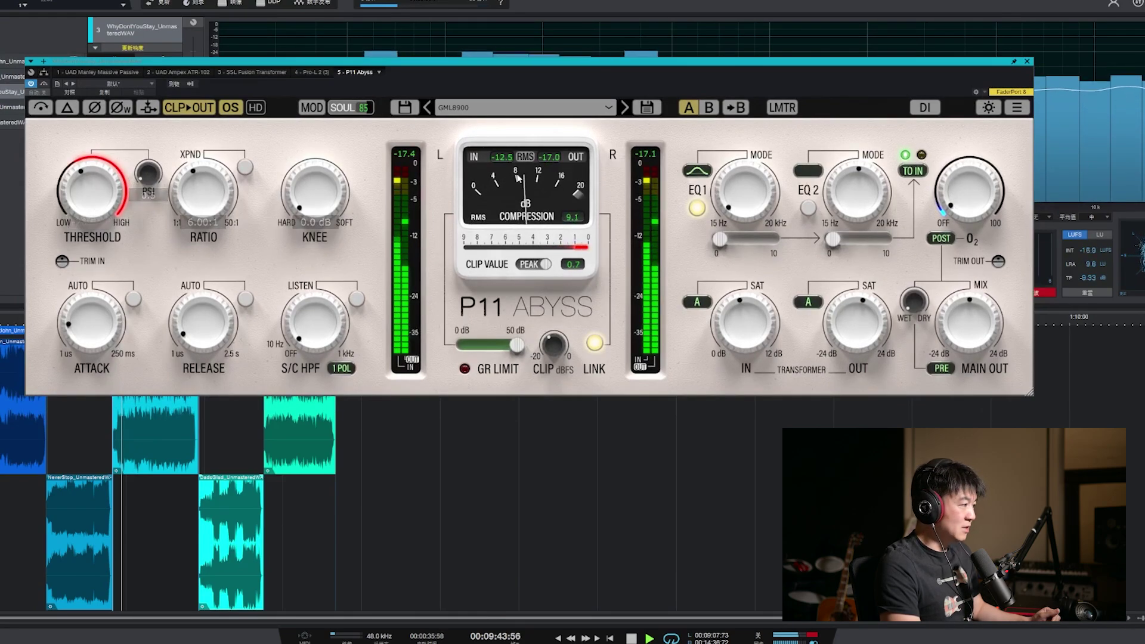
drag(93, 208, 120, 154)
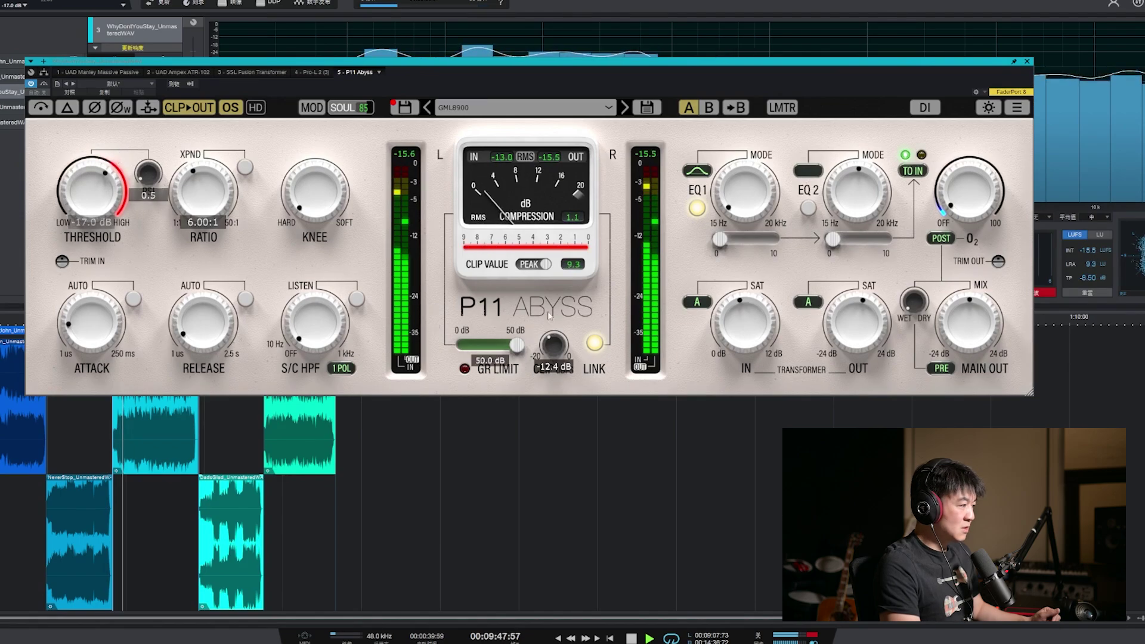
mouse_move(558, 353)
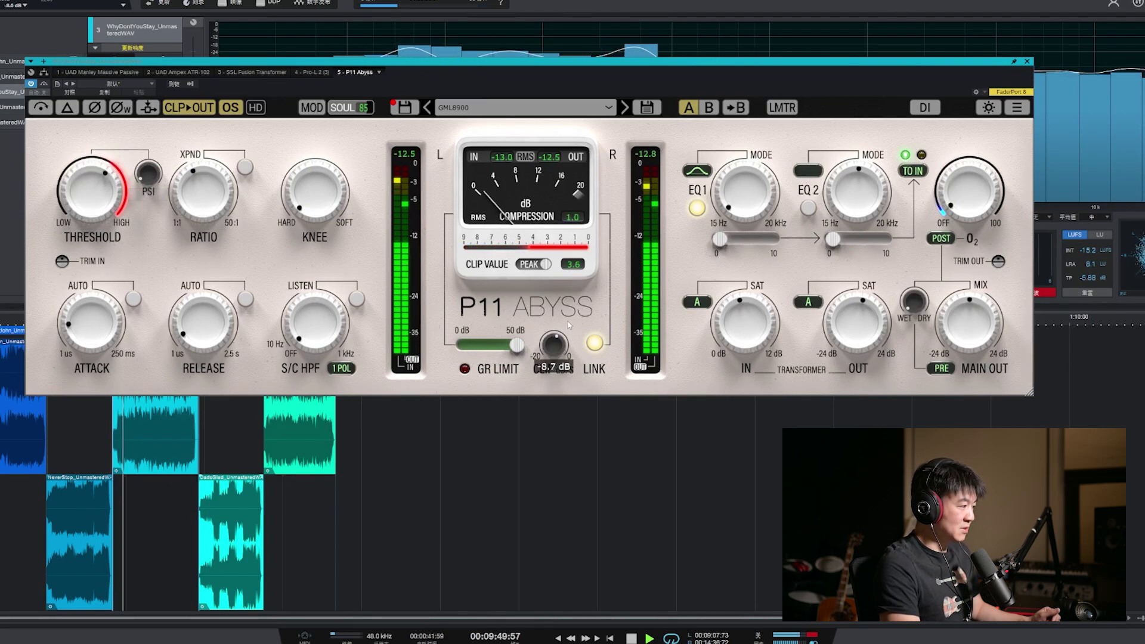
drag(568, 325, 585, 300)
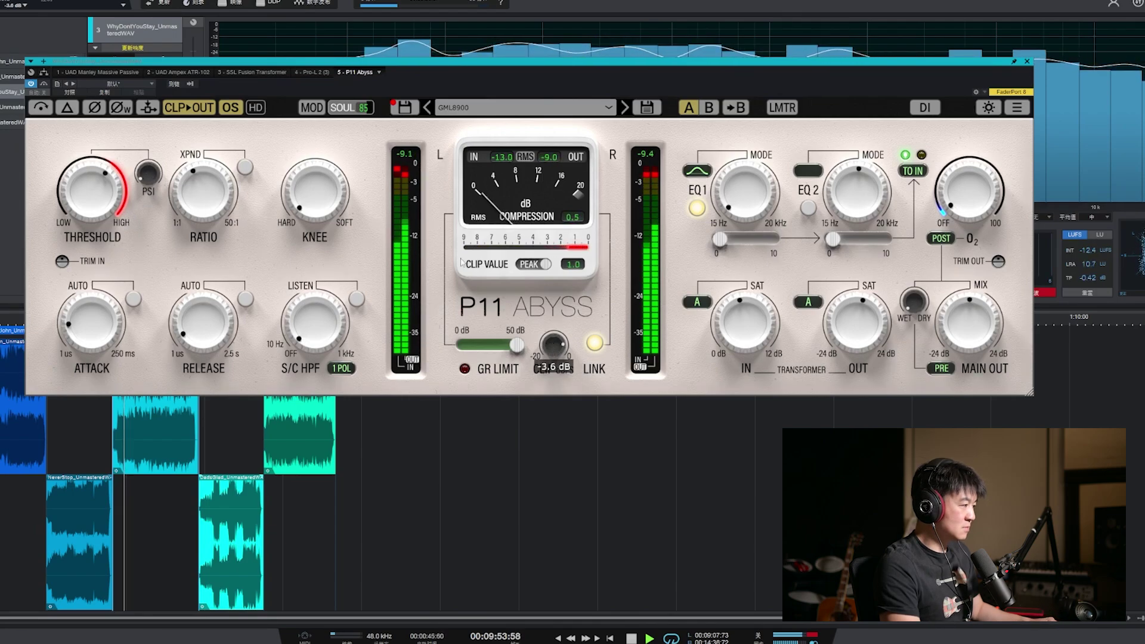
Compare the sound with the plug-in's bypass and slightly adjust the main output level while listening.
mouse_move(315, 192)
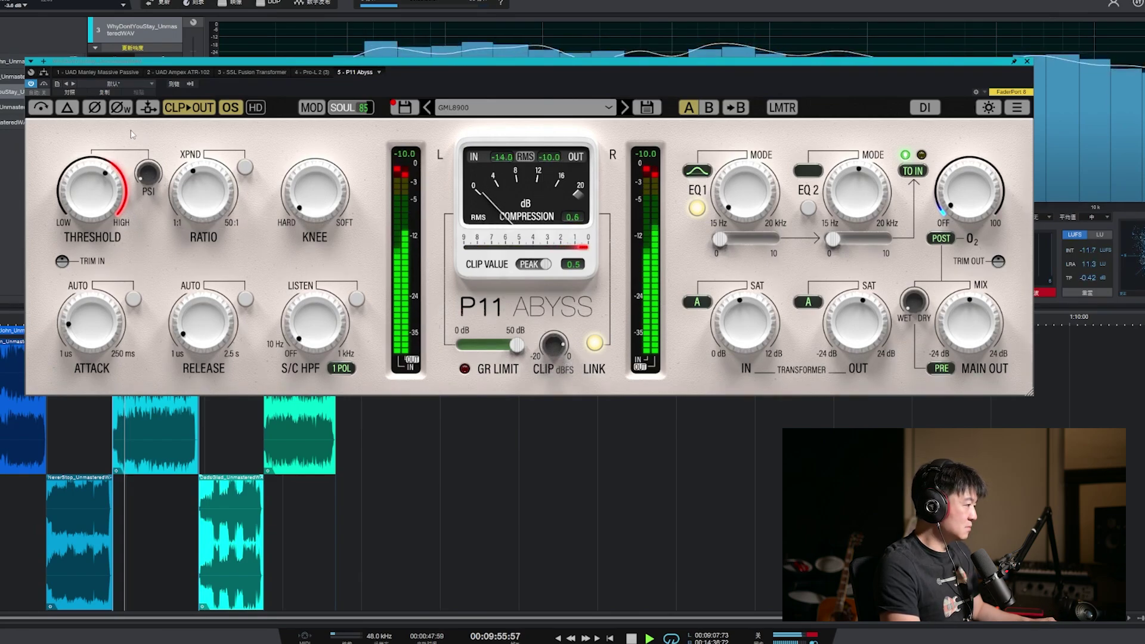
click(44, 84)
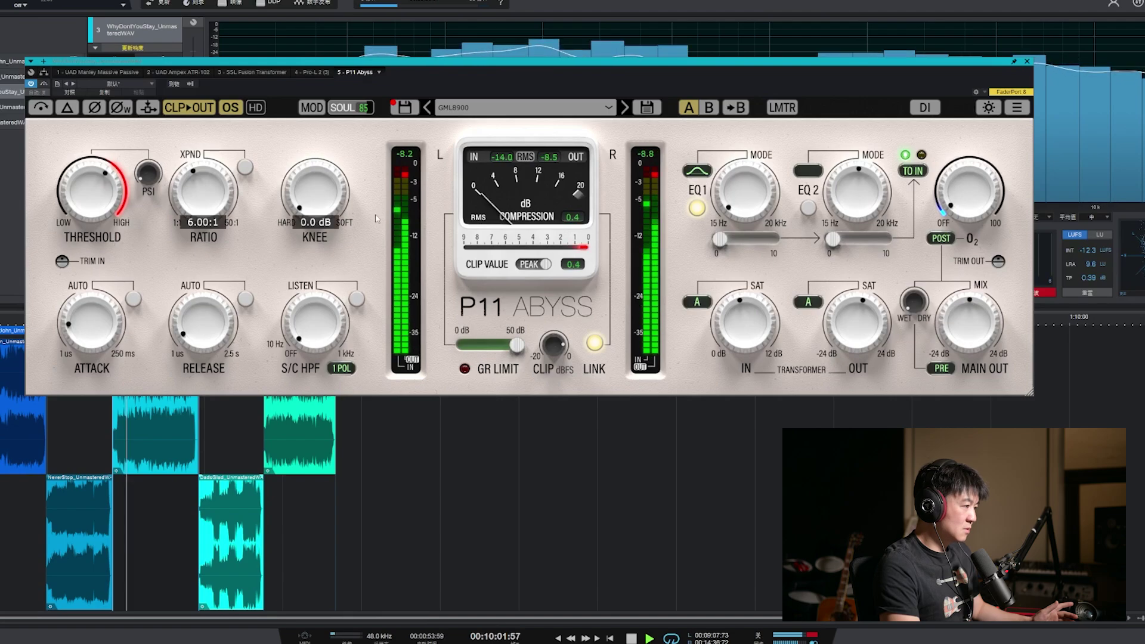
mouse_move(763, 261)
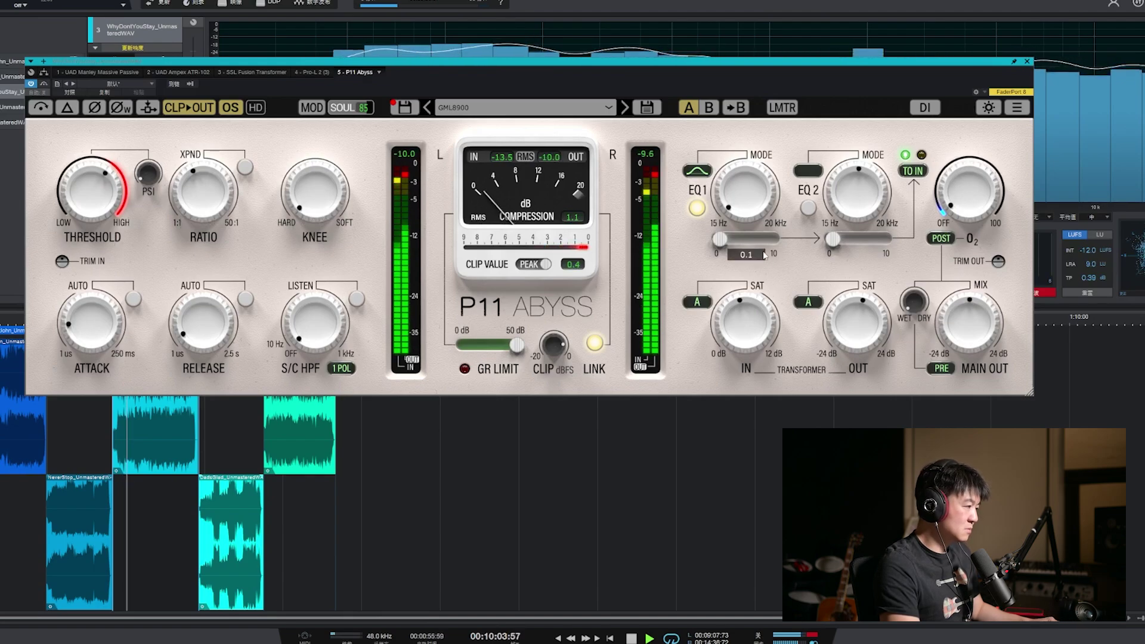
mouse_move(887, 306)
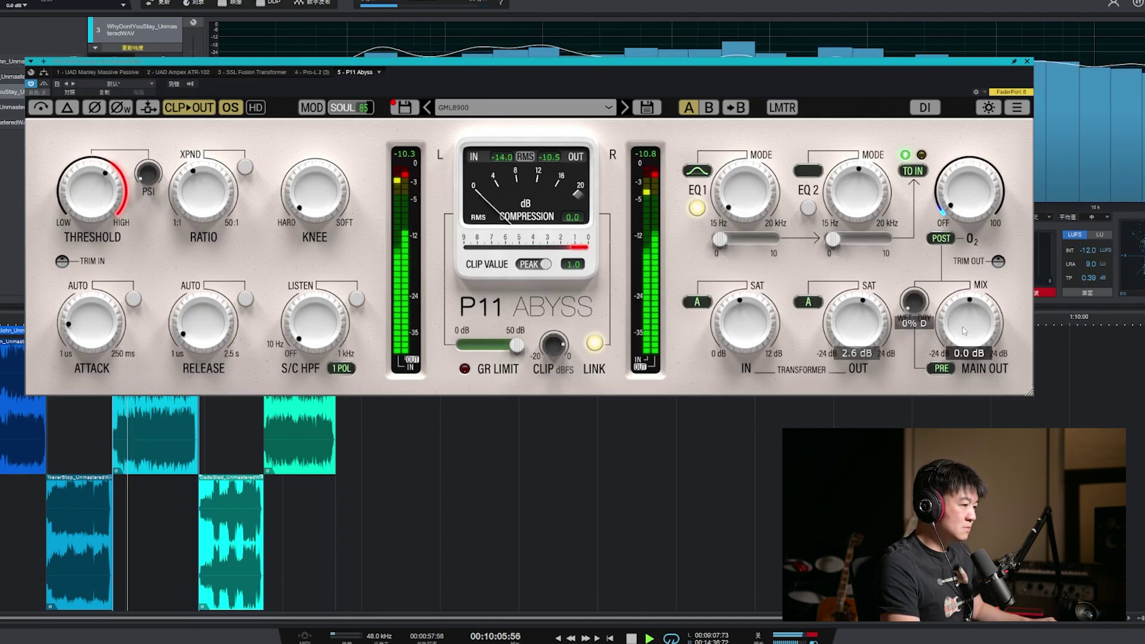
drag(960, 327, 961, 340)
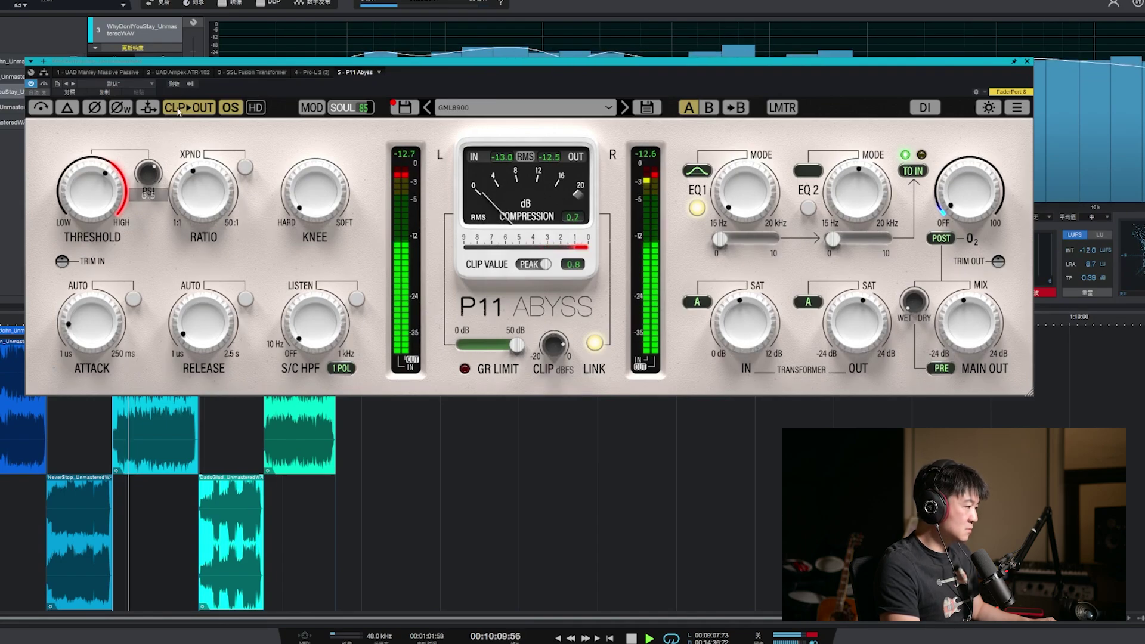
Load the Distressor preset while playback continues.
click(513, 107)
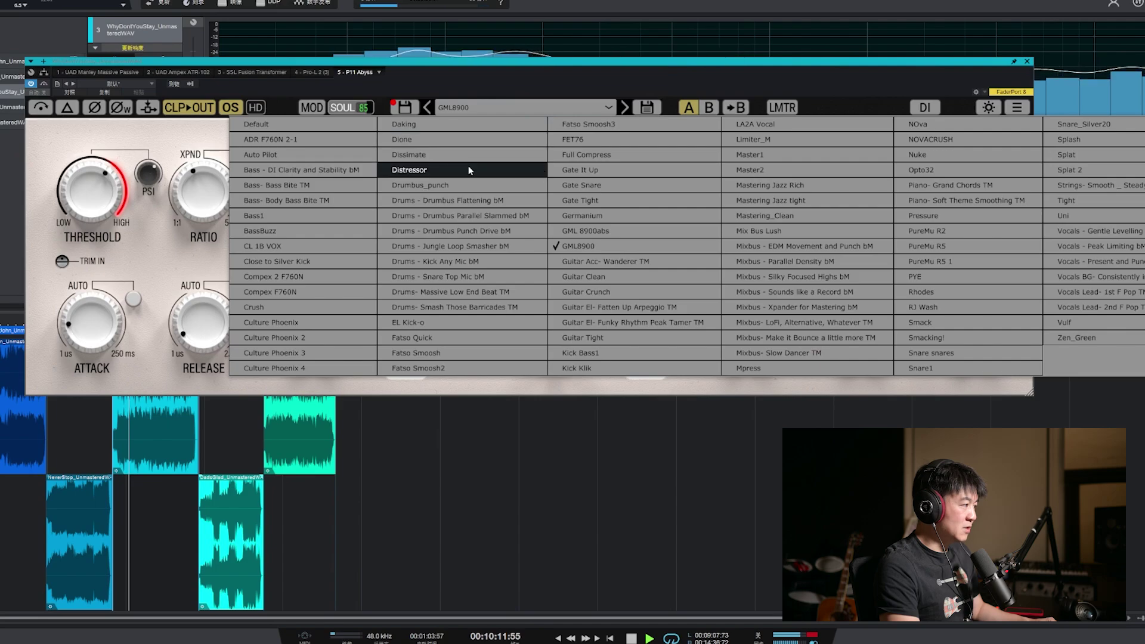
click(411, 171)
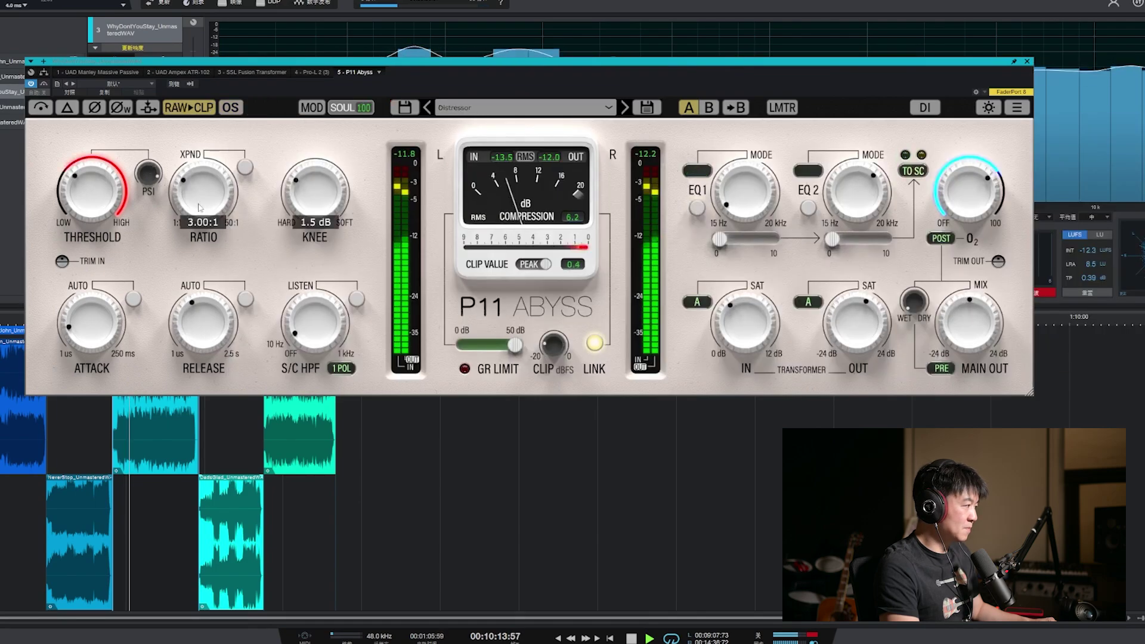
Raise the clip level and set the threshold to -16.2 dB while the Distressor preset plays.
drag(126, 158, 131, 136)
drag(557, 347, 590, 289)
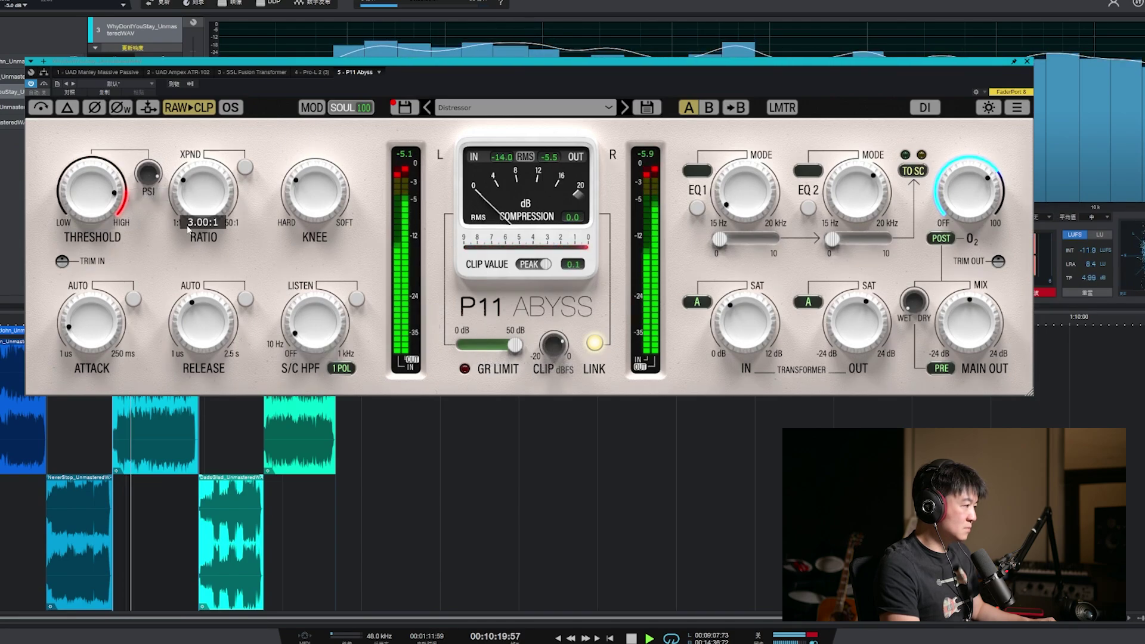
drag(93, 203, 121, 249)
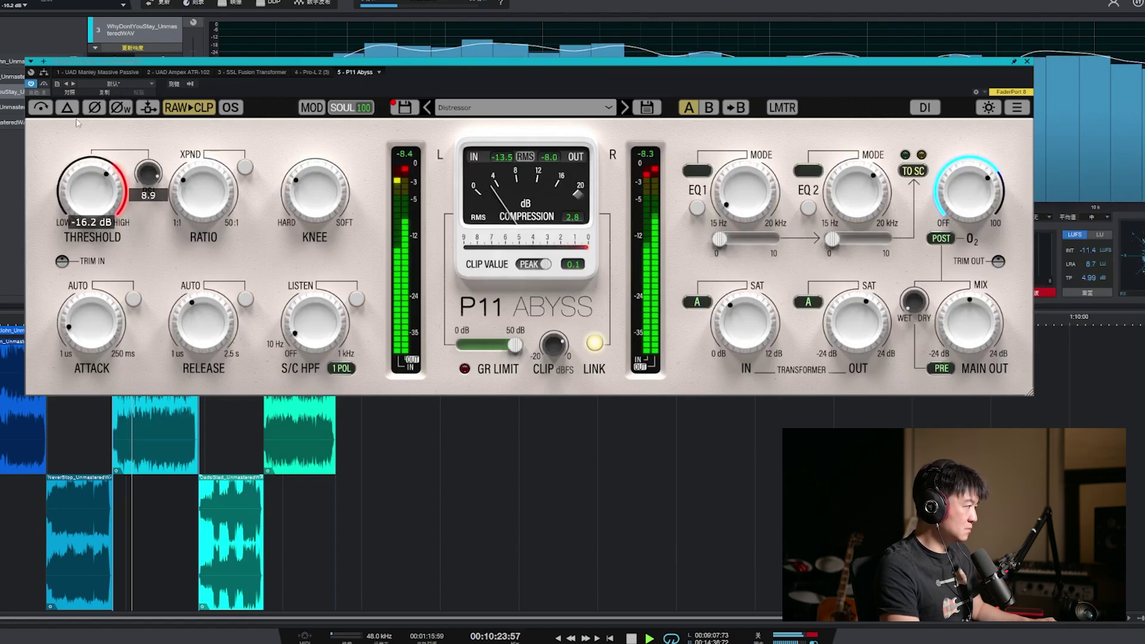
Compare the sound with the plug-in bypassed and active, lowering the main output to -8.4 dB between comparisons.
click(44, 84)
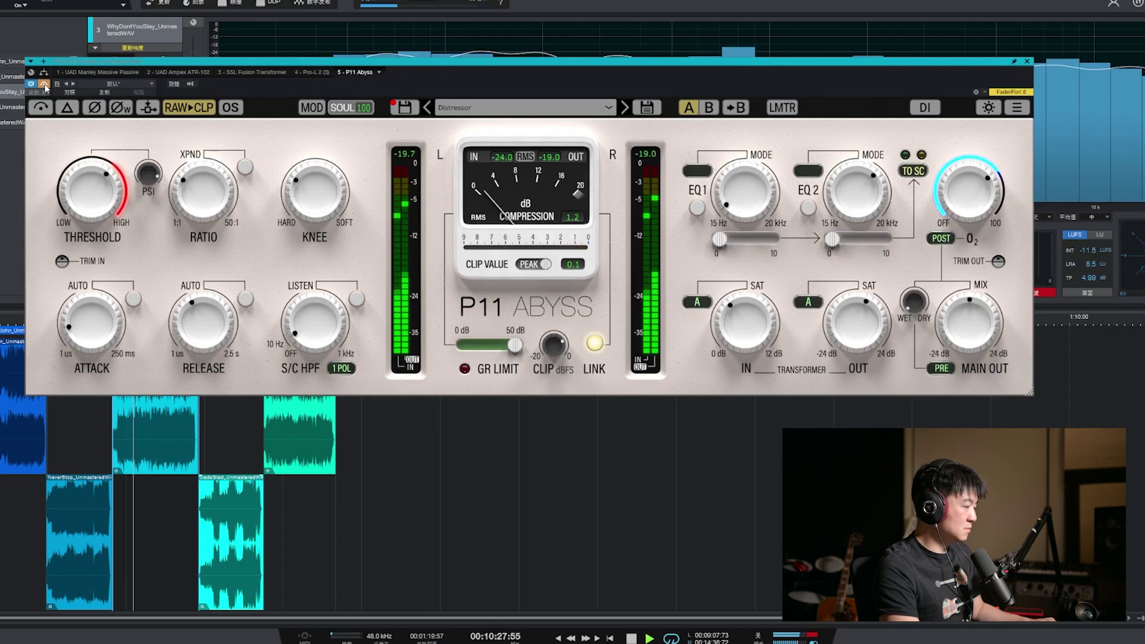
click(45, 86)
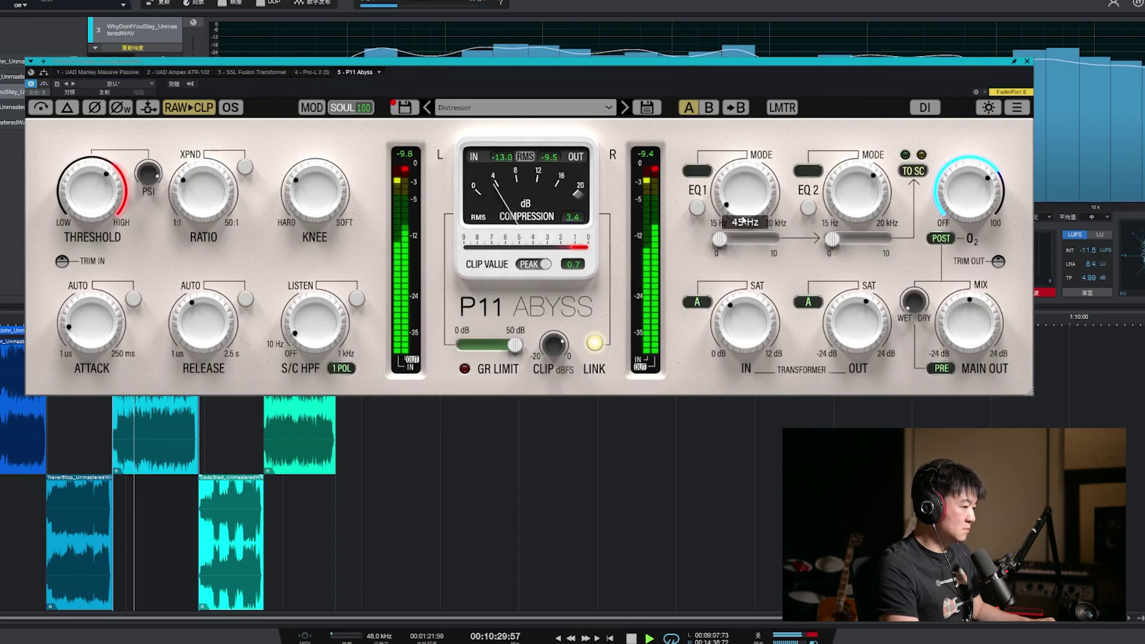
drag(958, 326, 956, 362)
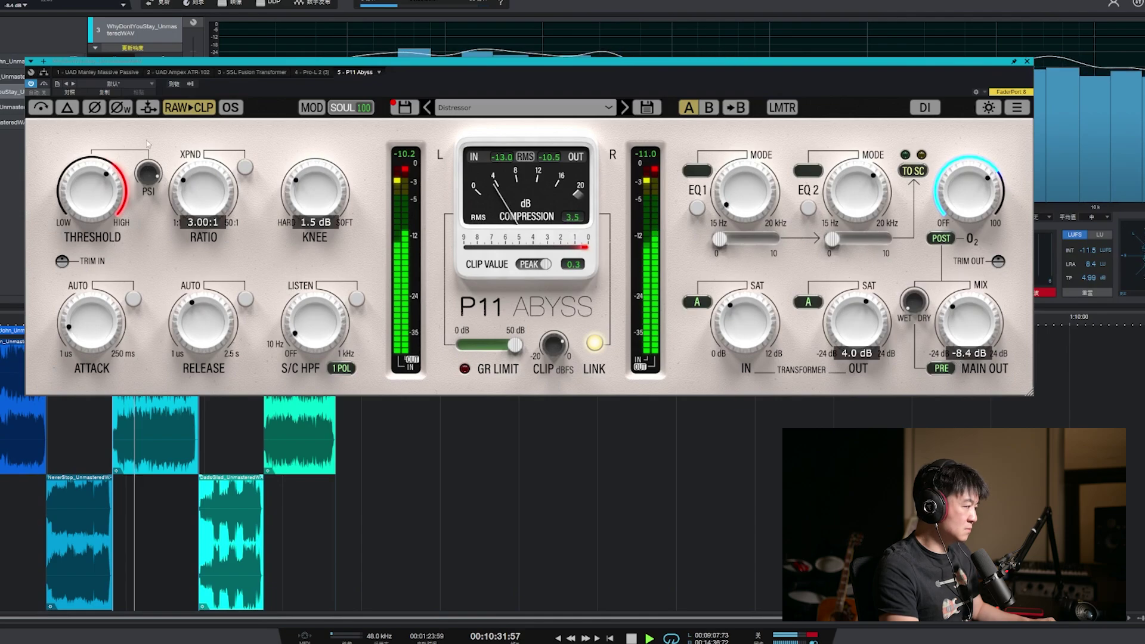
click(45, 87)
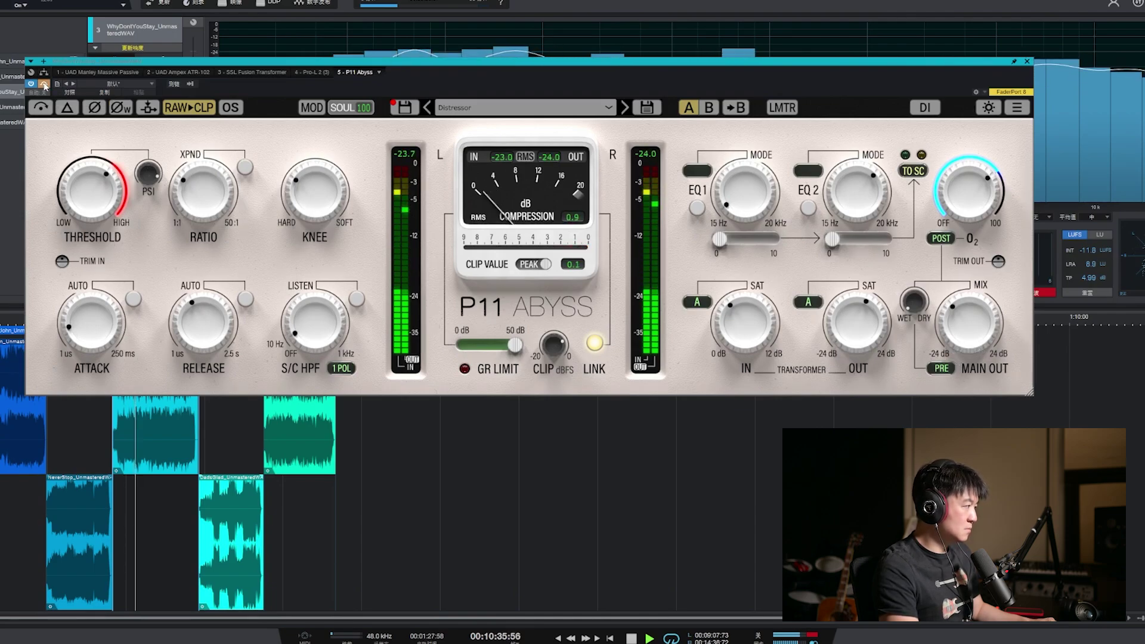
click(45, 86)
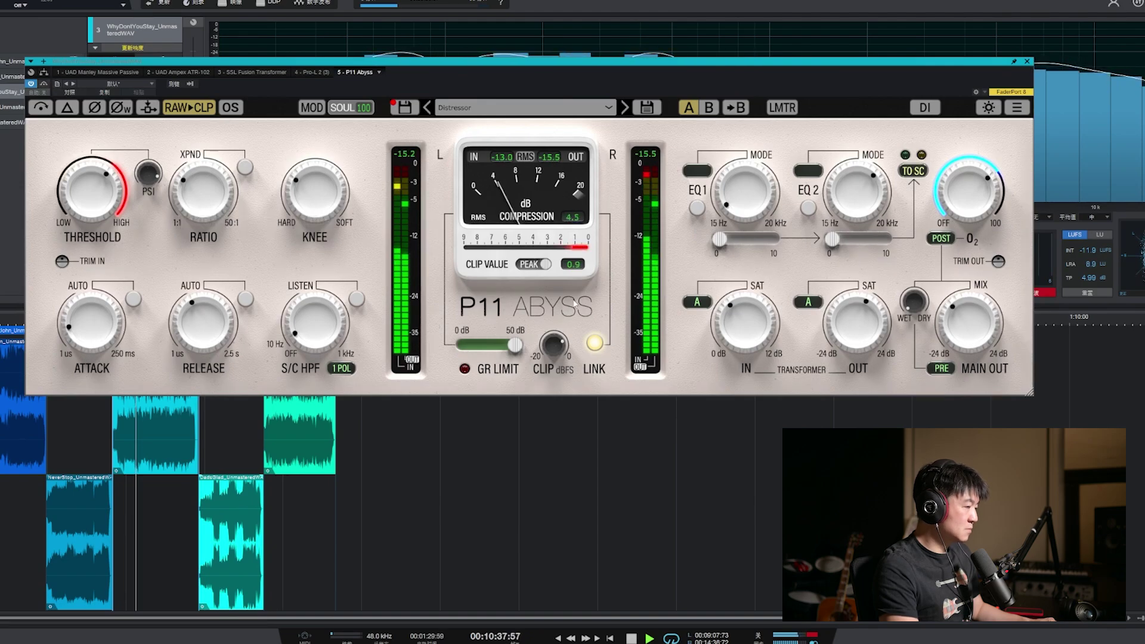
Stop playback and show the full preset list, closing it with the Distressor preset kept.
key(space)
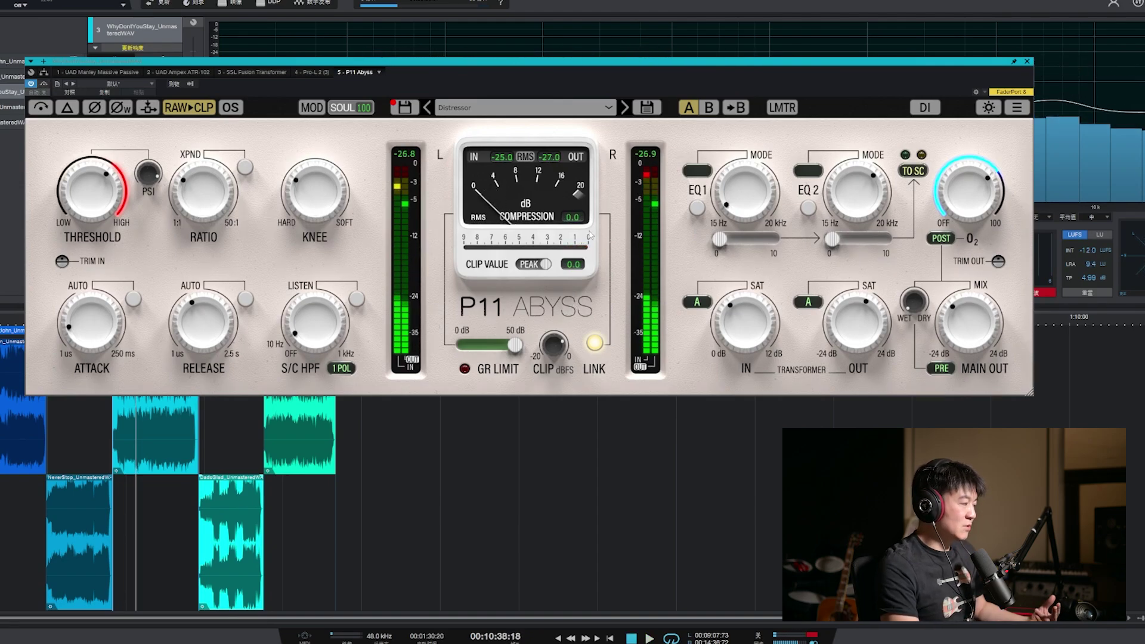
click(460, 106)
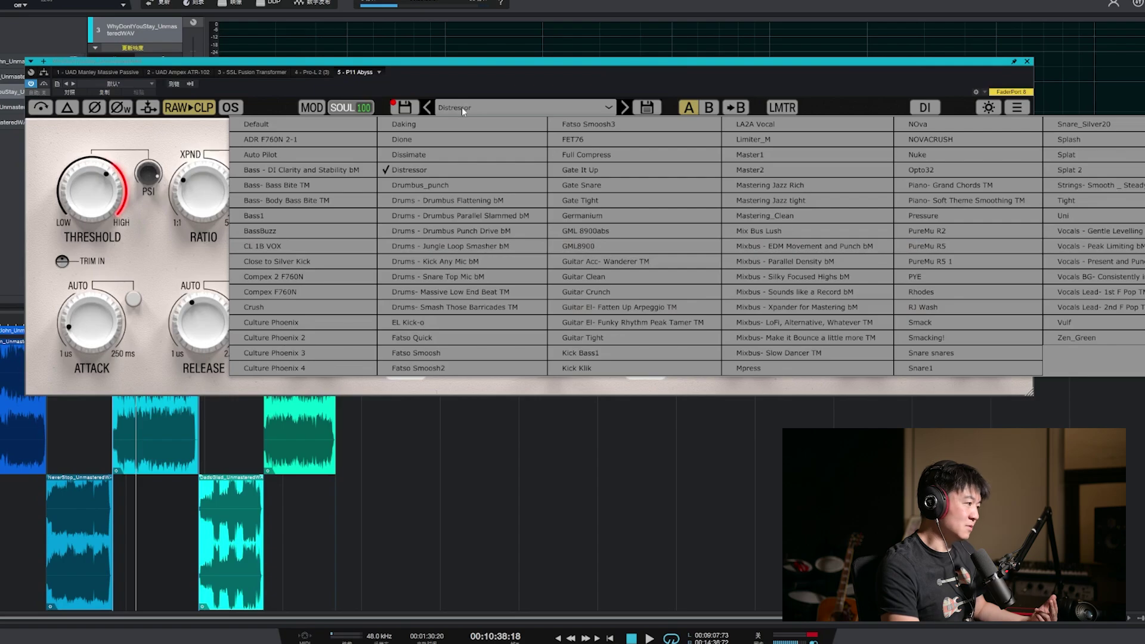
click(712, 84)
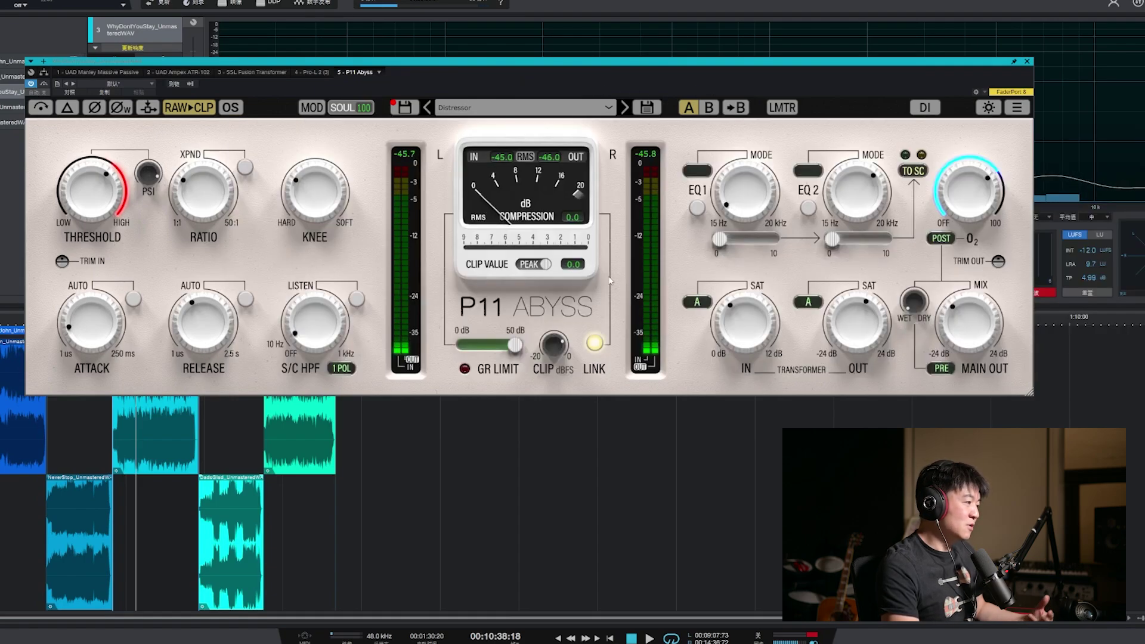